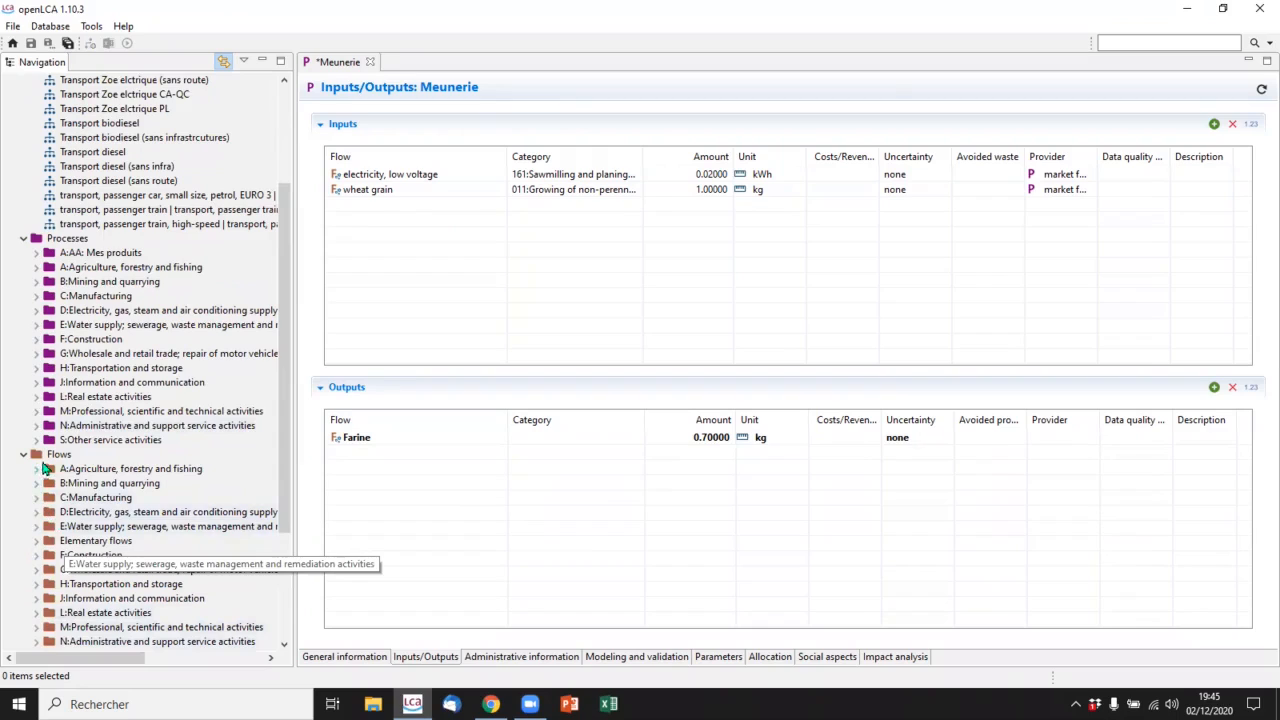
- Create a new flow named "Son" of type Product, with Mass as its reference flow property
{"action": "right_click", "coordinate": [50, 456]}
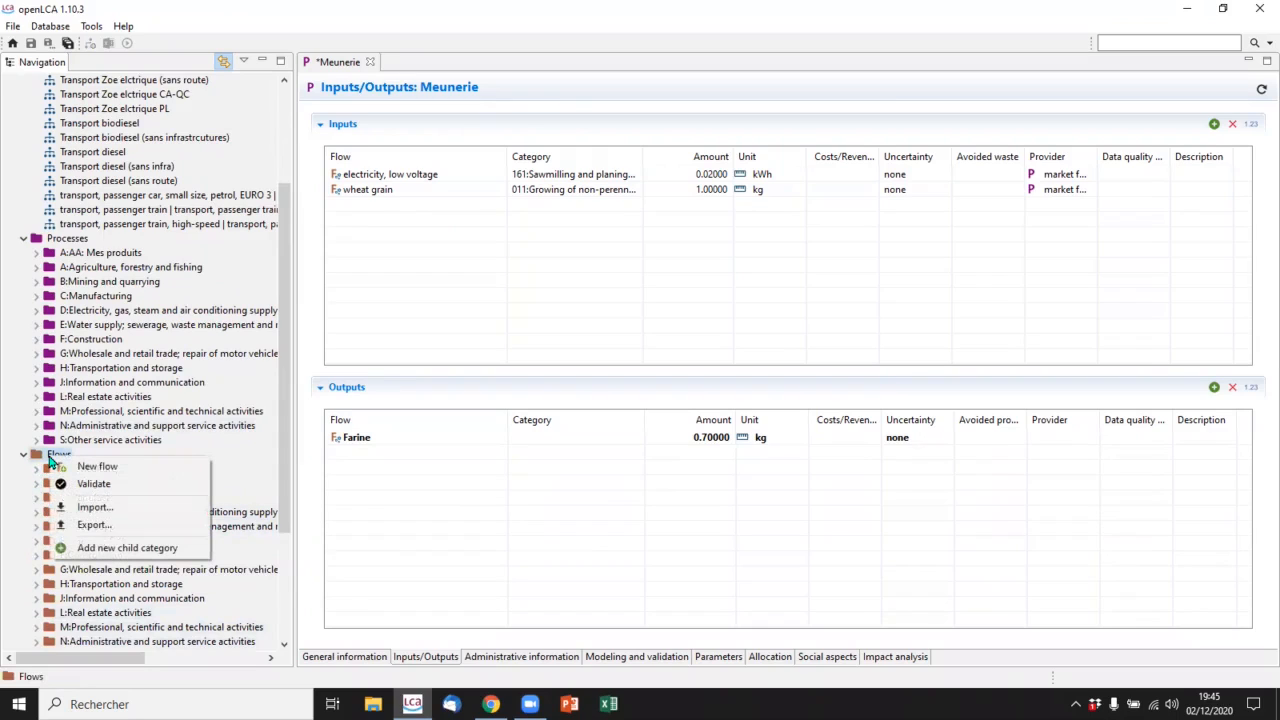
{"action": "left_click", "coordinate": [77, 469]}
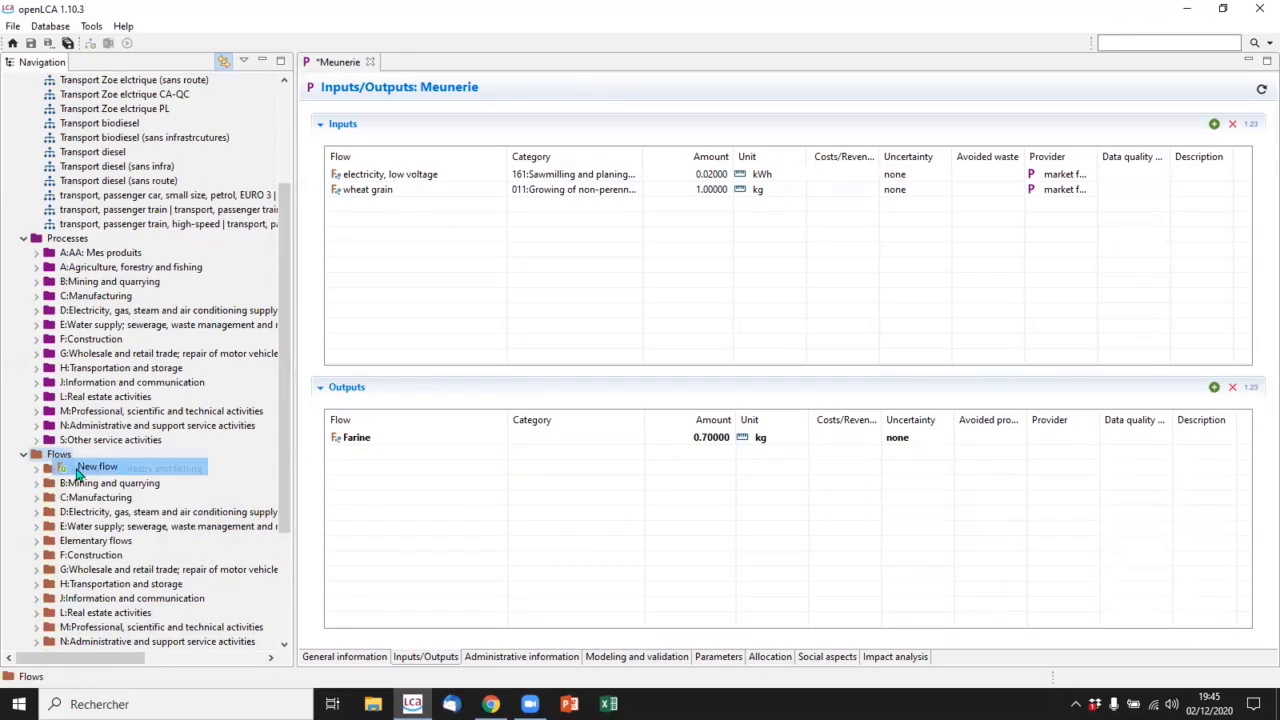
{"action": "type", "text": "Son"}
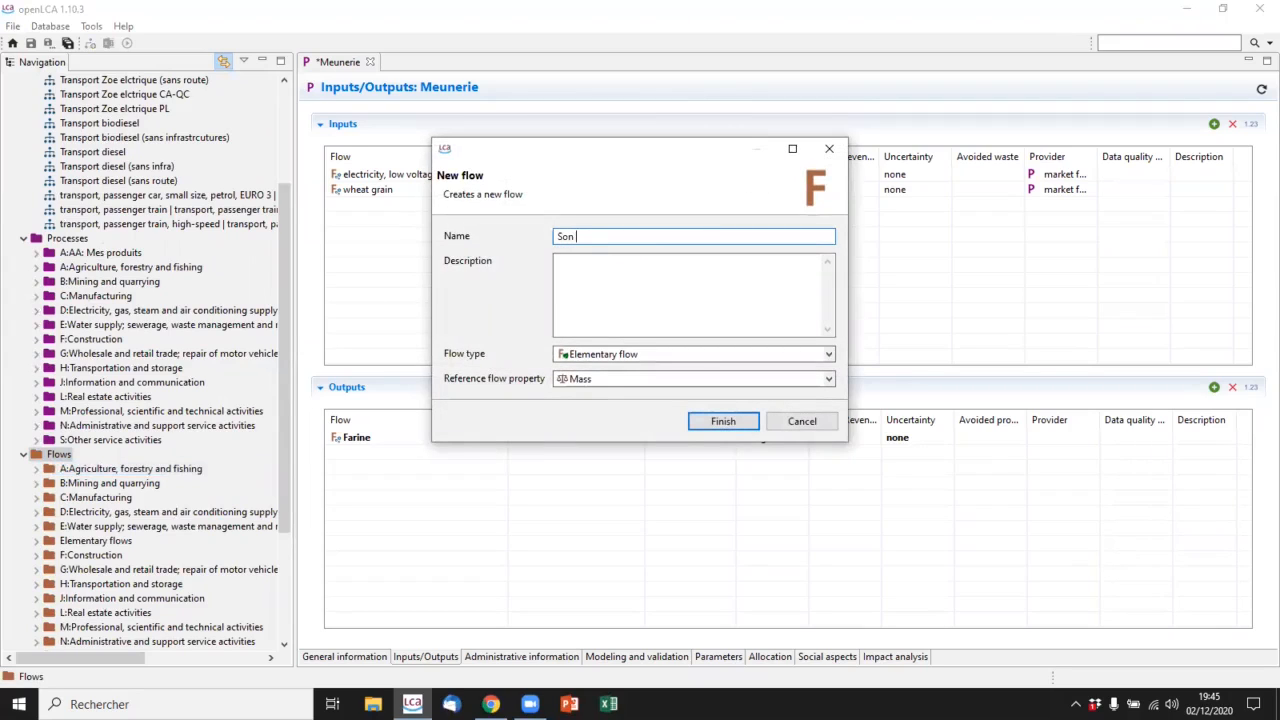
{"action": "left_click", "coordinate": [657, 354]}
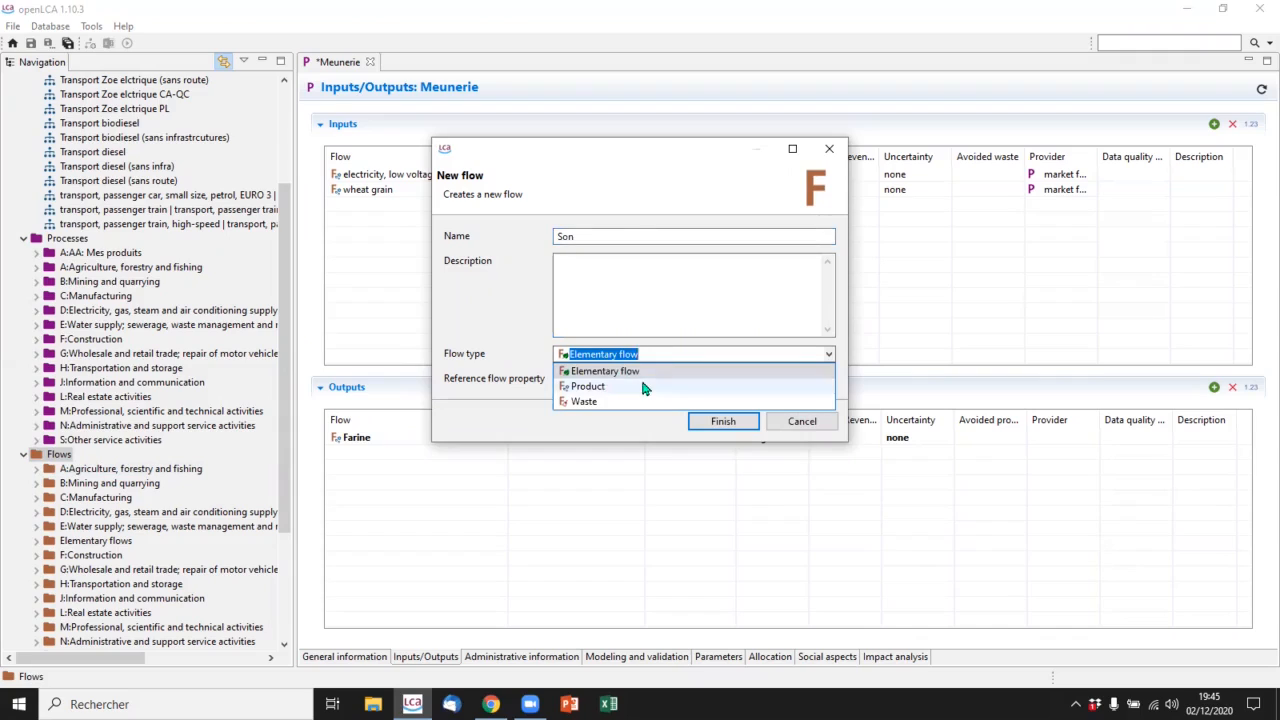
{"action": "left_click", "coordinate": [641, 380]}
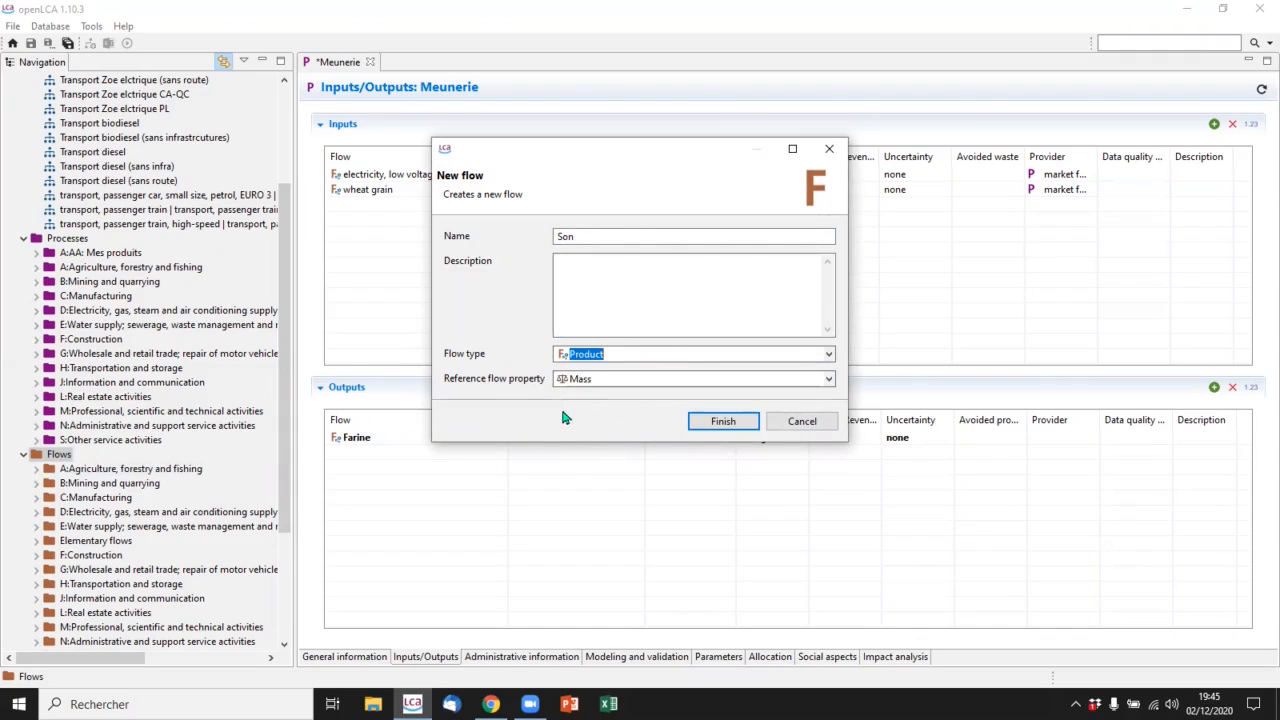
{"action": "left_click", "coordinate": [737, 426]}
{"action": "left_click", "coordinate": [775, 427]}
- Add the Son flow to the outputs of the Meunerie process and set its amount to 0.3 kg
{"action": "scroll", "coordinate": [174, 432], "scroll_direction": "down", "scroll_amount": 4}
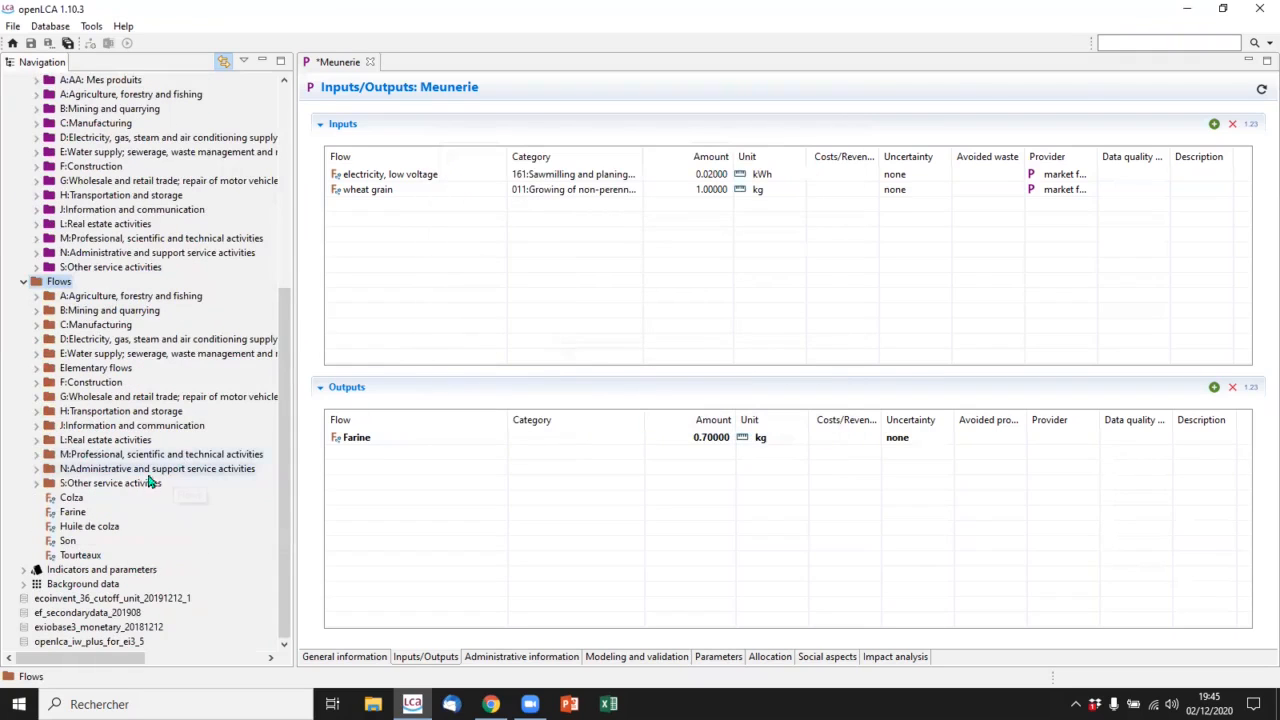
{"action": "left_click", "coordinate": [67, 541]}
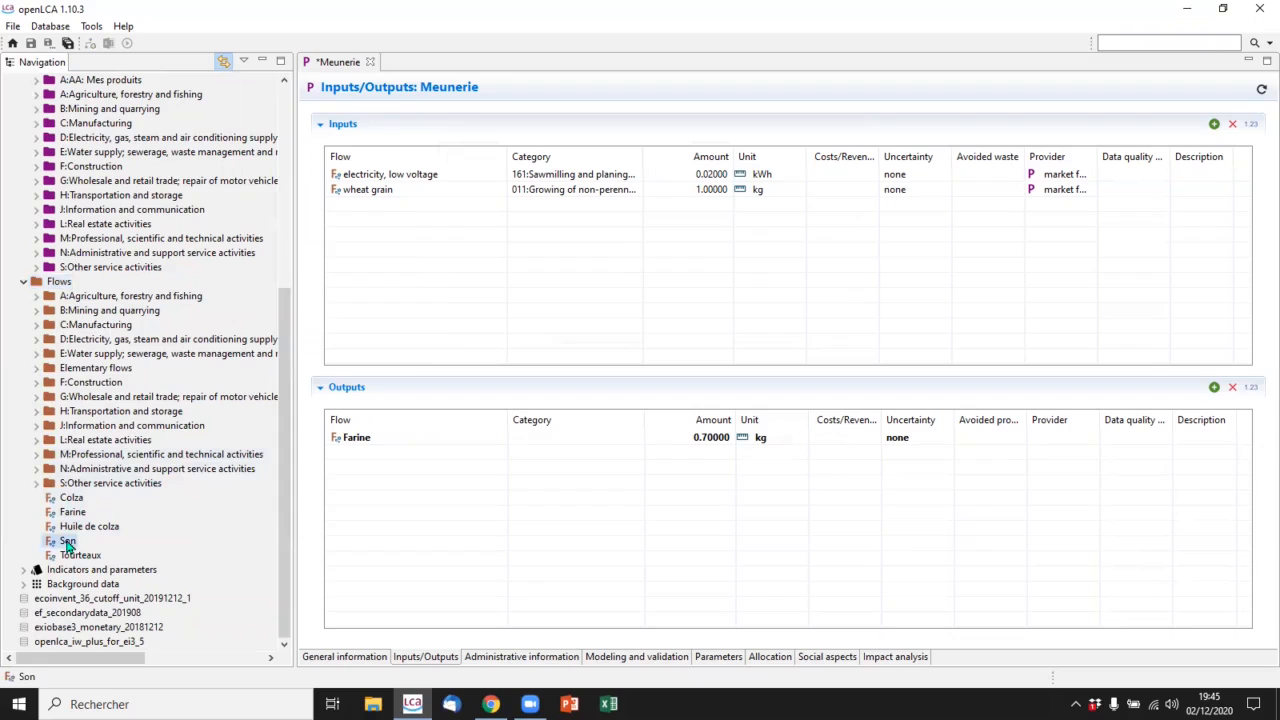
{"action": "left_click_drag", "start_coordinate": [67, 541], "coordinate": [371, 486]}
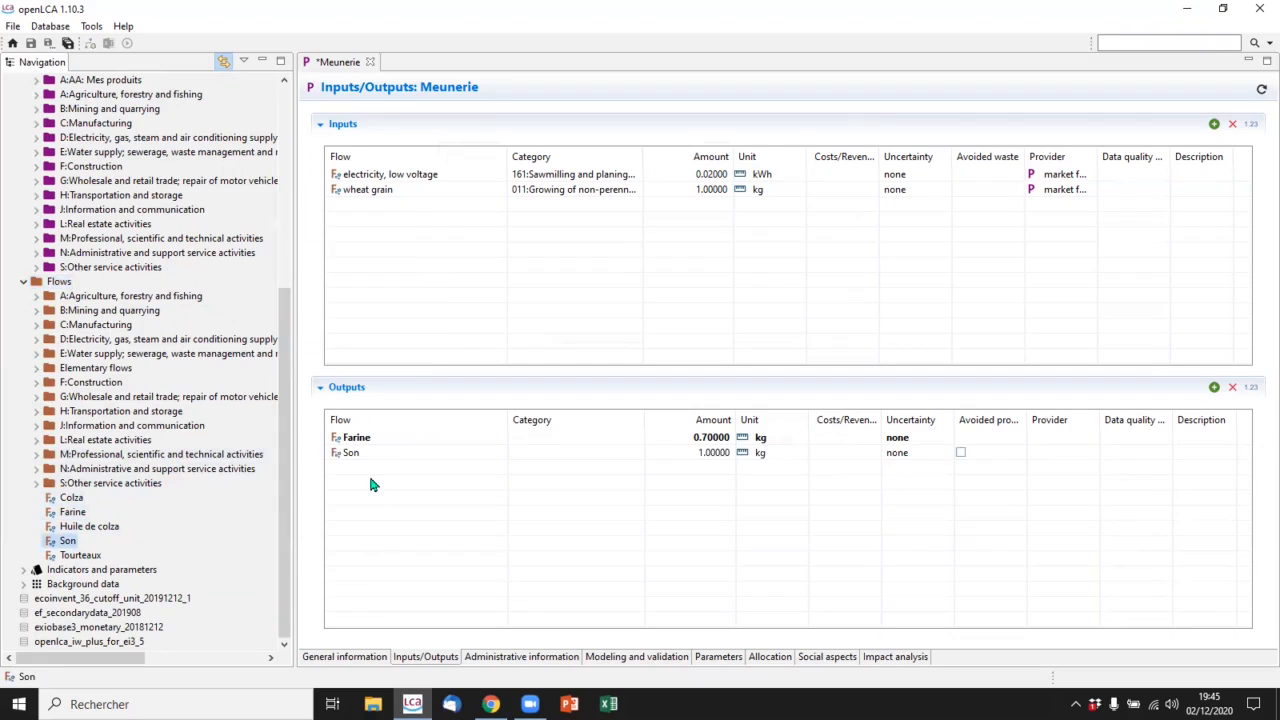
{"action": "left_click", "coordinate": [652, 452]}
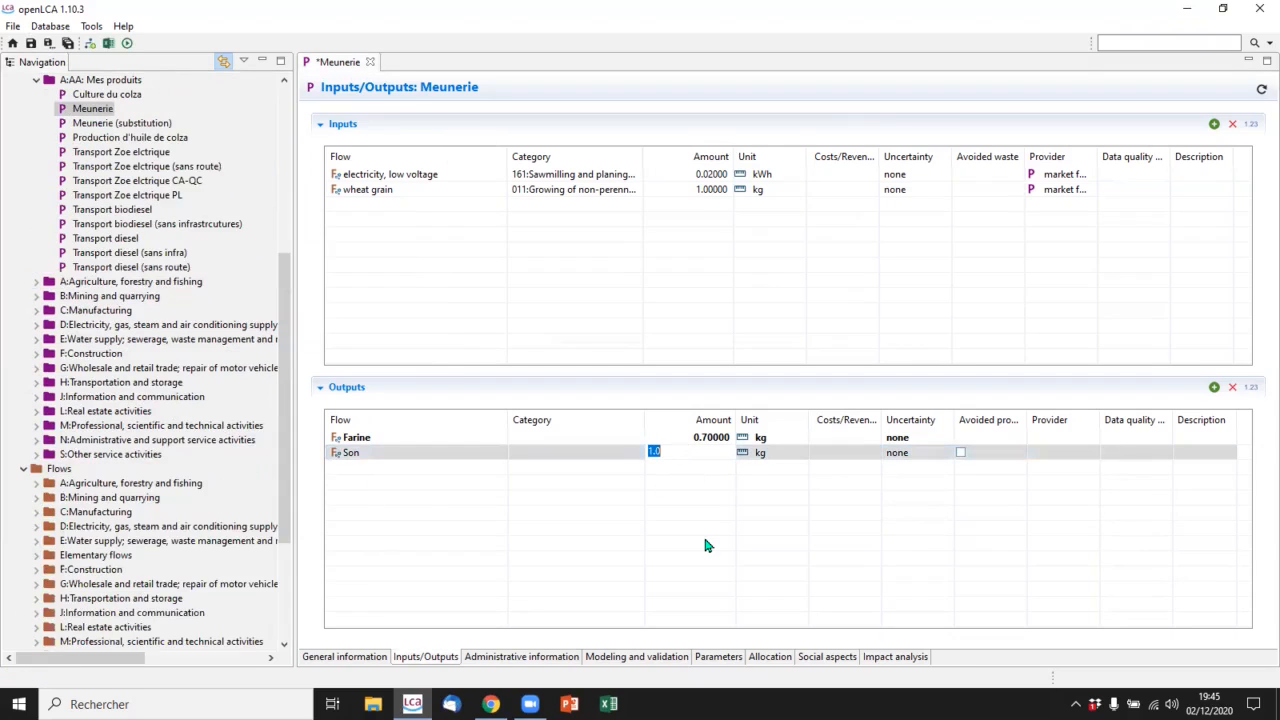
{"action": "type", "text": "0.3"}
{"action": "key", "text": "Return"}
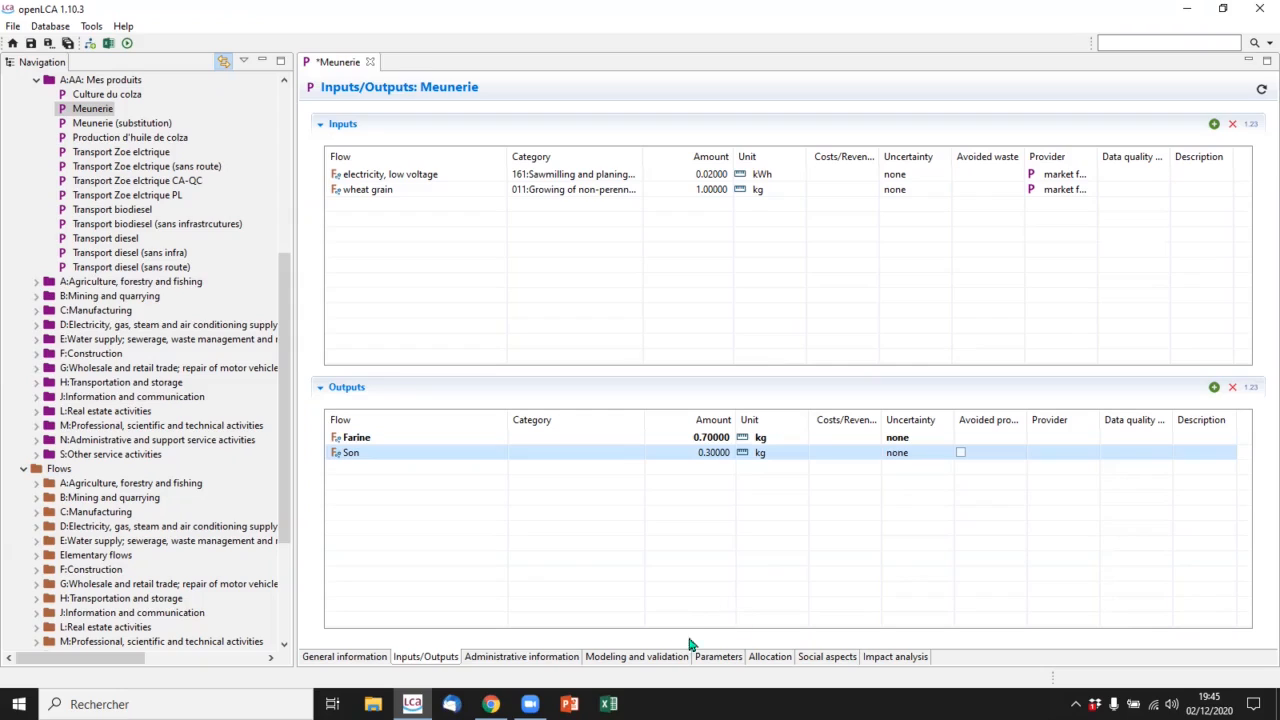
- Set the physical allocation factors of the Meunerie process to 0.7 for Farine and 0.3 for Son
{"action": "left_click", "coordinate": [770, 657]}
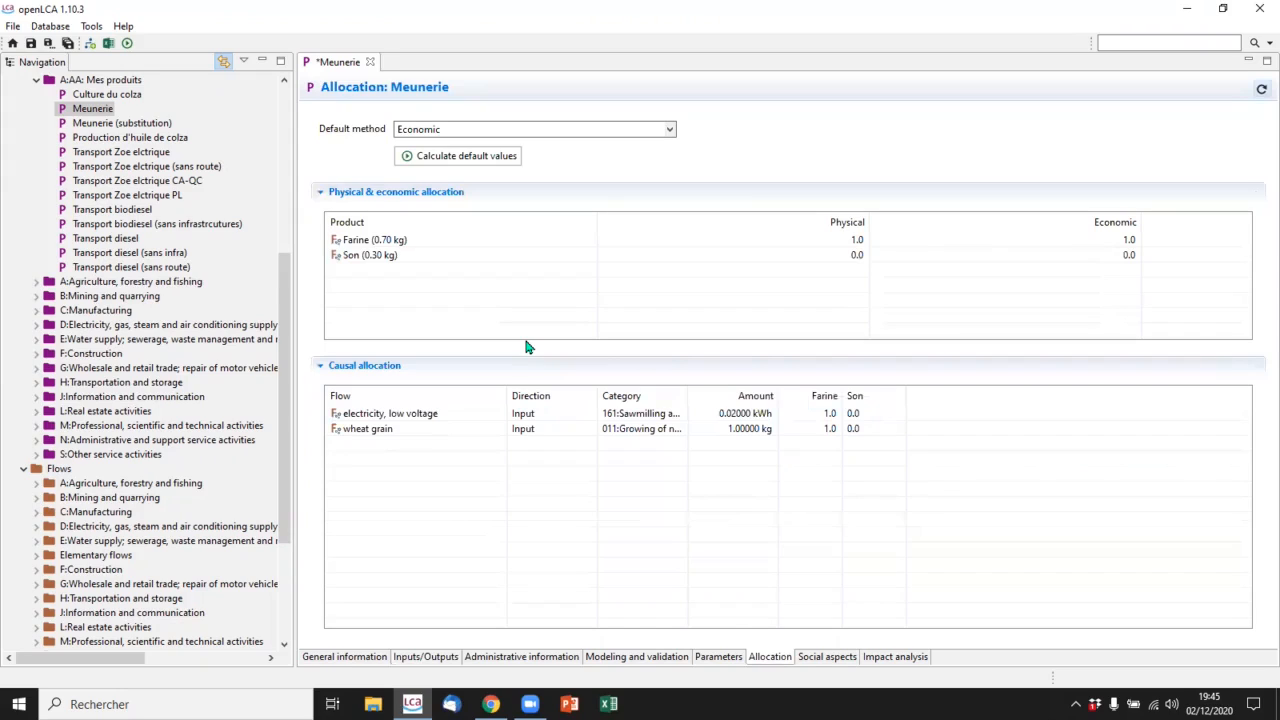
{"action": "left_click", "coordinate": [789, 241]}
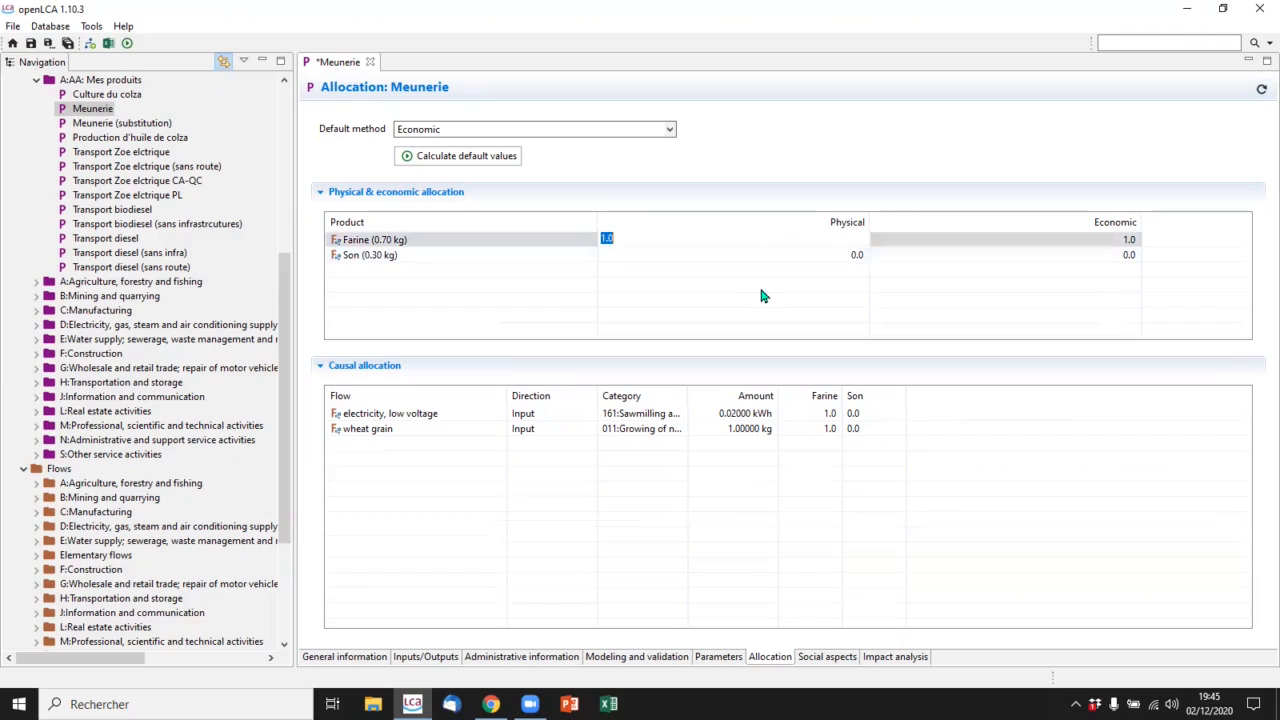
{"action": "type", "text": "0.7"}
{"action": "key", "text": "Return"}
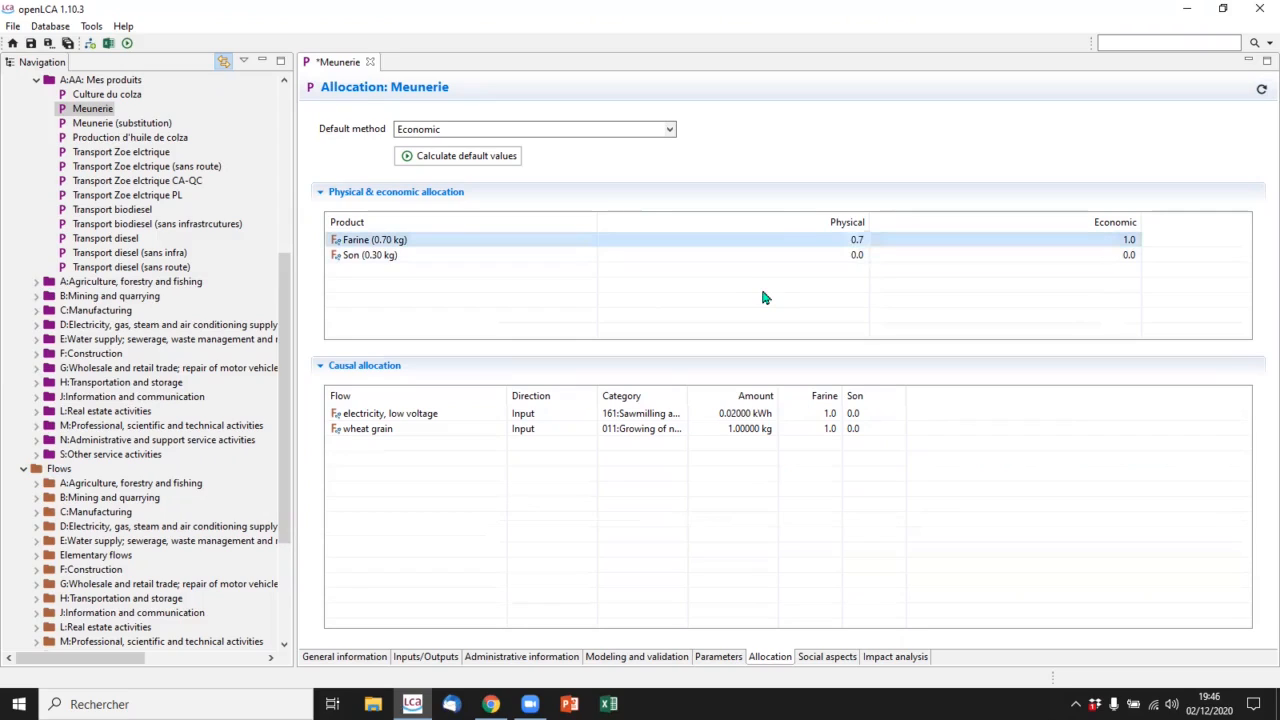
{"action": "left_click", "coordinate": [796, 255]}
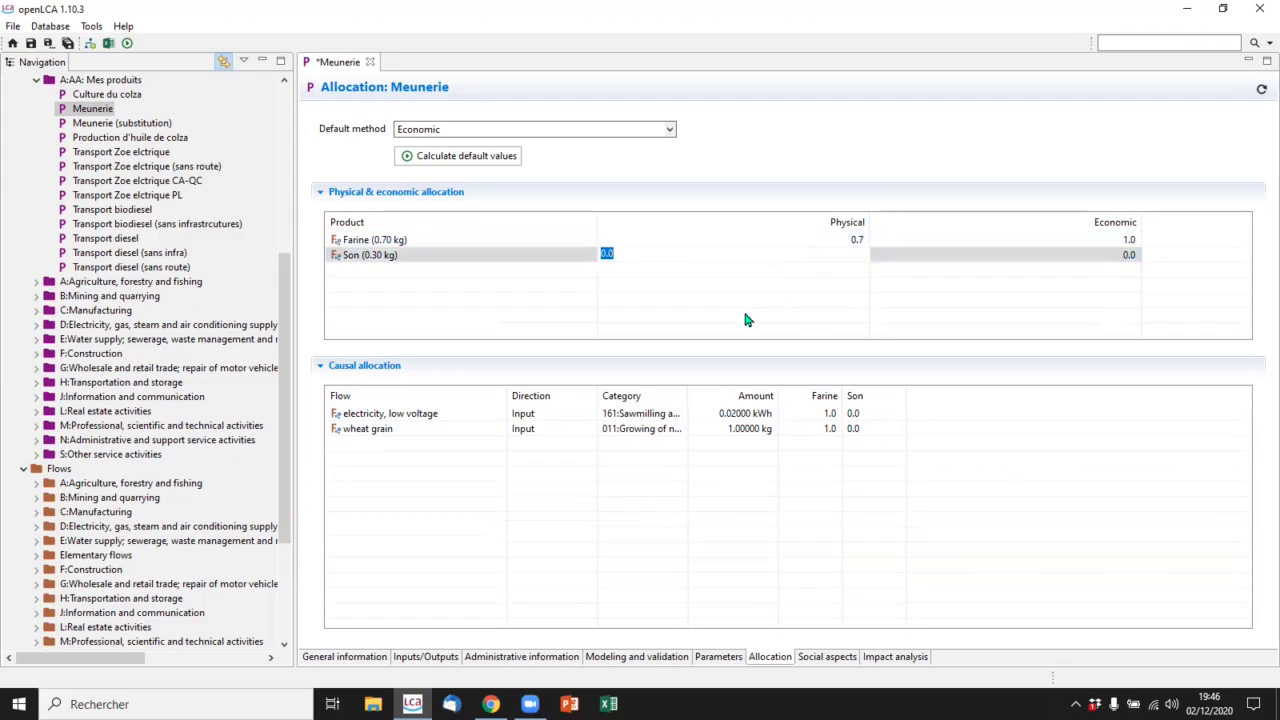
{"action": "type", "text": "0.3"}
{"action": "key", "text": "Return"}
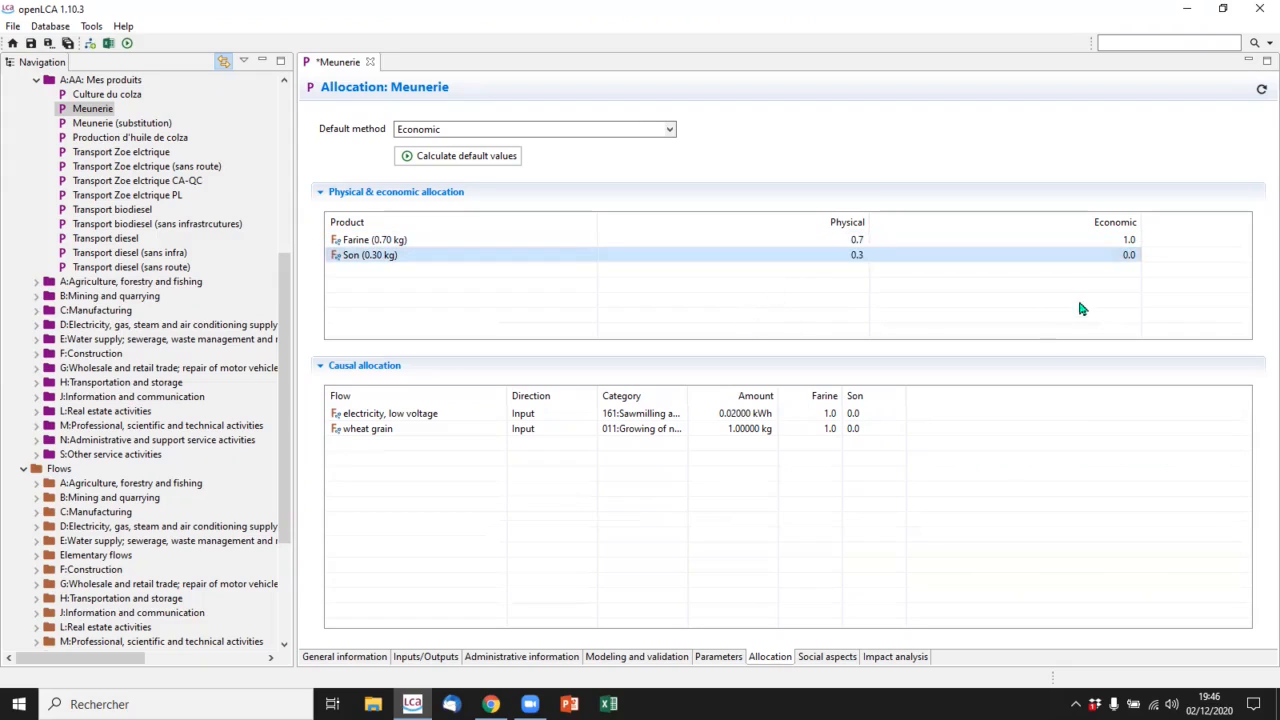
- Set the economic allocation factors to 0.853 for Farine and 0.147 for Son
{"action": "left_click", "coordinate": [1067, 240]}
{"action": "type", "text": "0.853"}
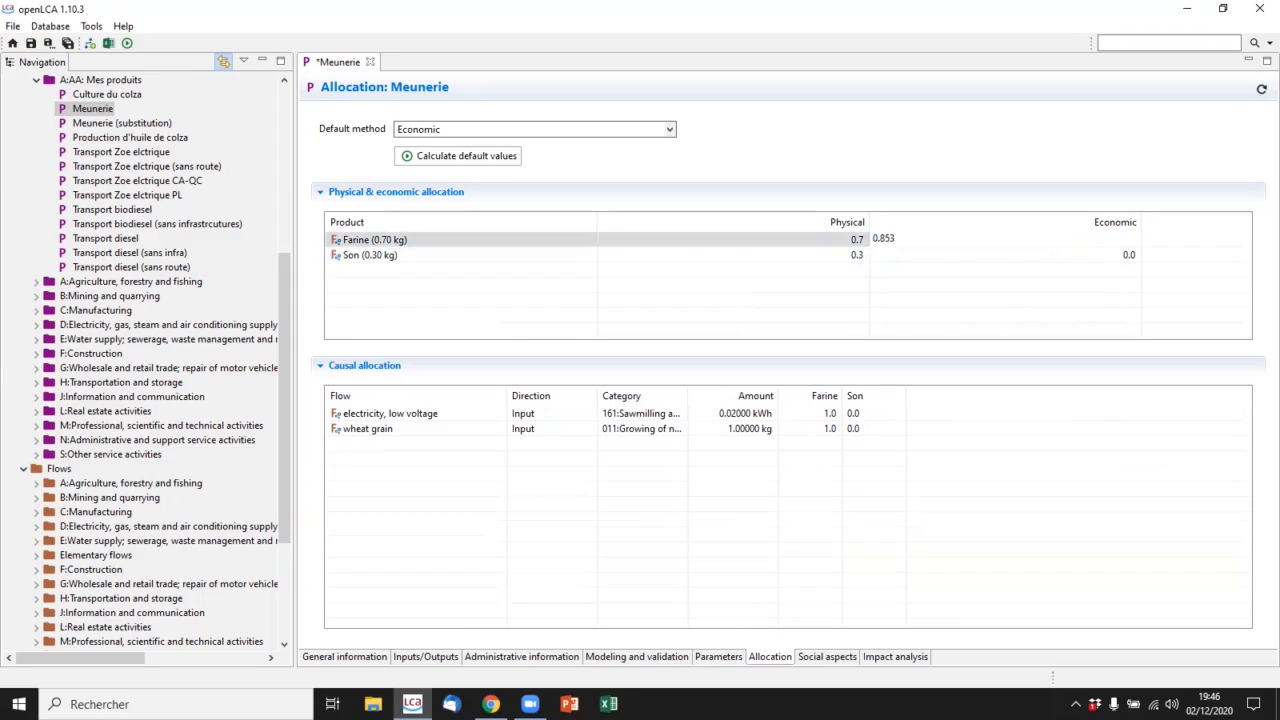
{"action": "key", "text": "Return"}
{"action": "key", "text": "Tab"}
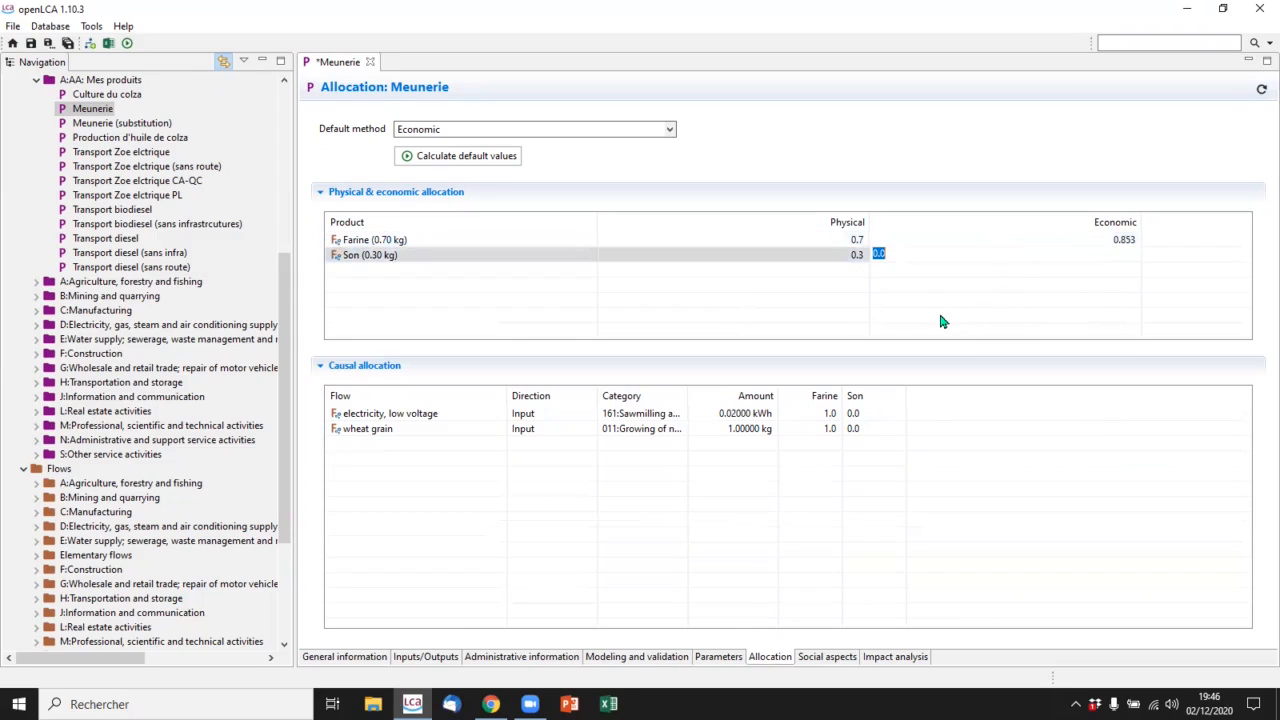
{"action": "type", "text": "0.147"}
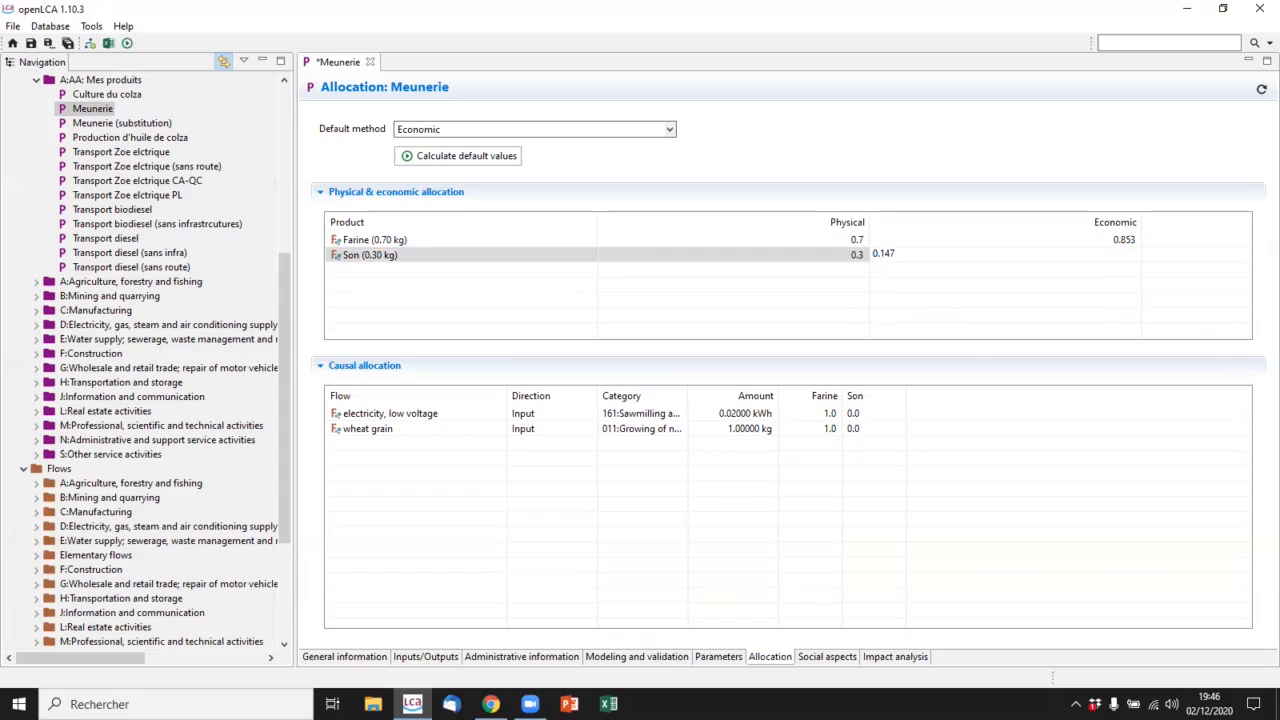
{"action": "key", "text": "Return"}
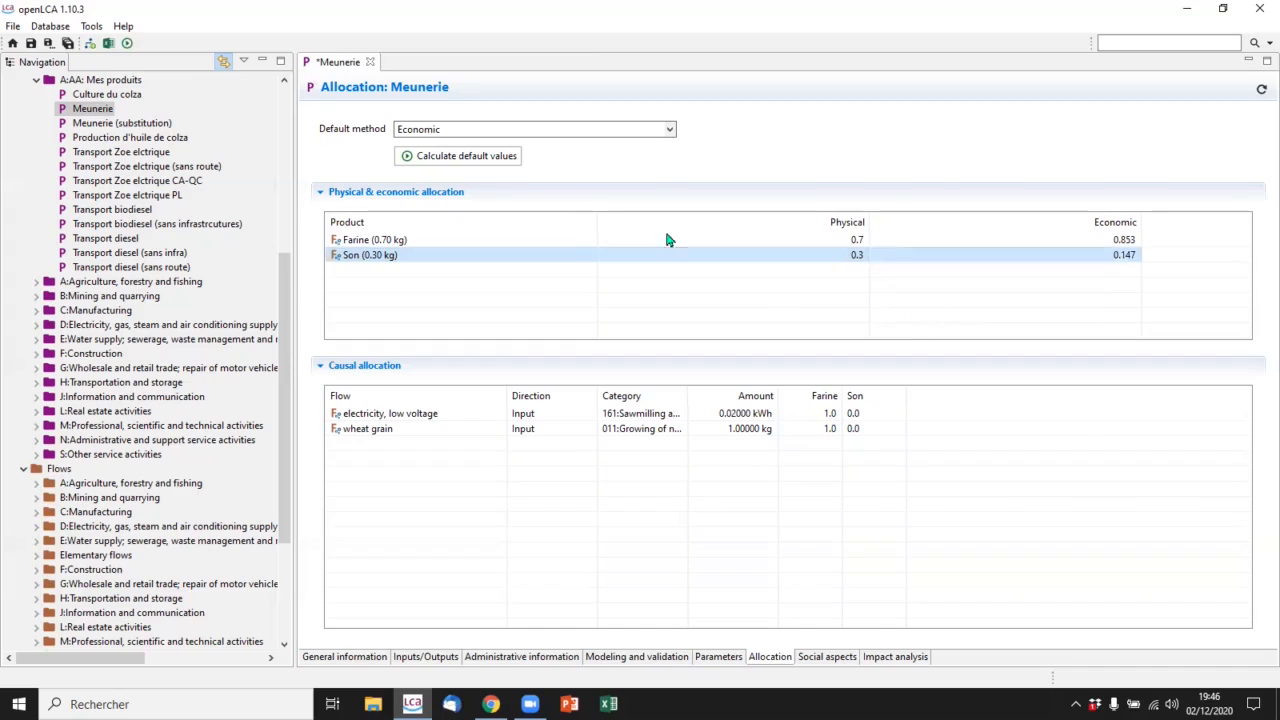
- Choose Economic as the default allocation method and save the Meunerie process
{"action": "left_click", "coordinate": [543, 129]}
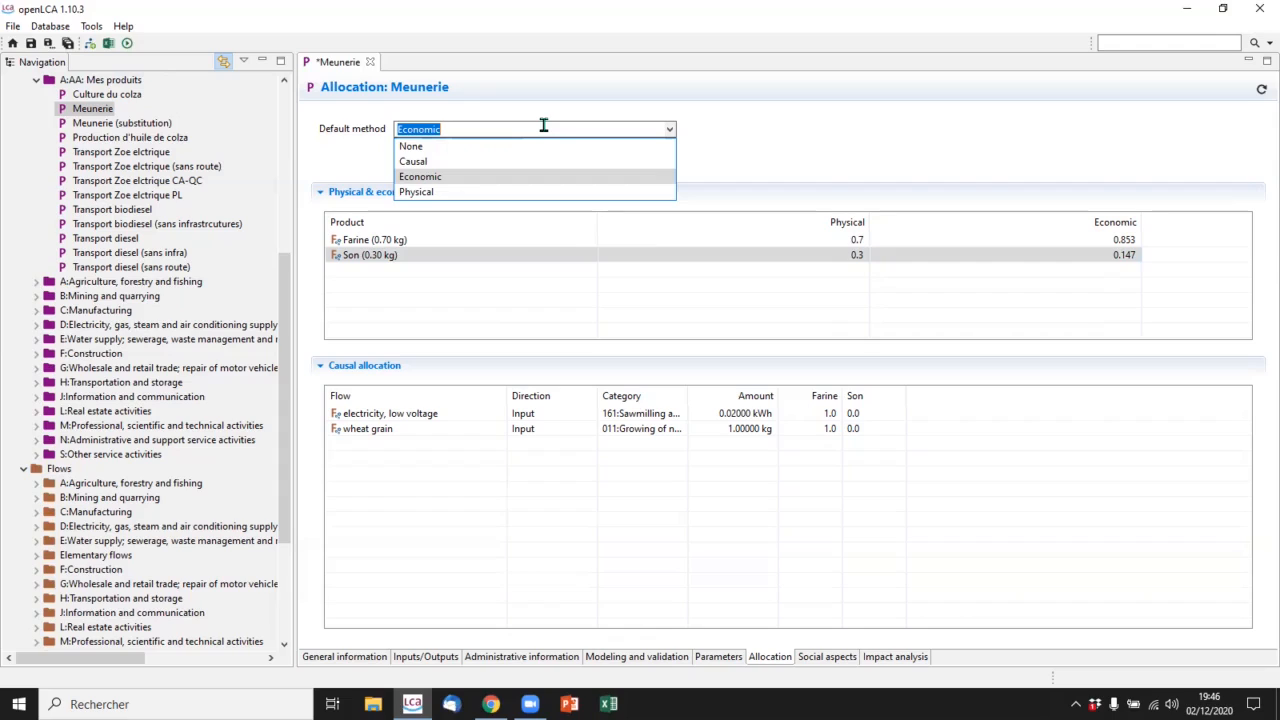
{"action": "left_click", "coordinate": [537, 177]}
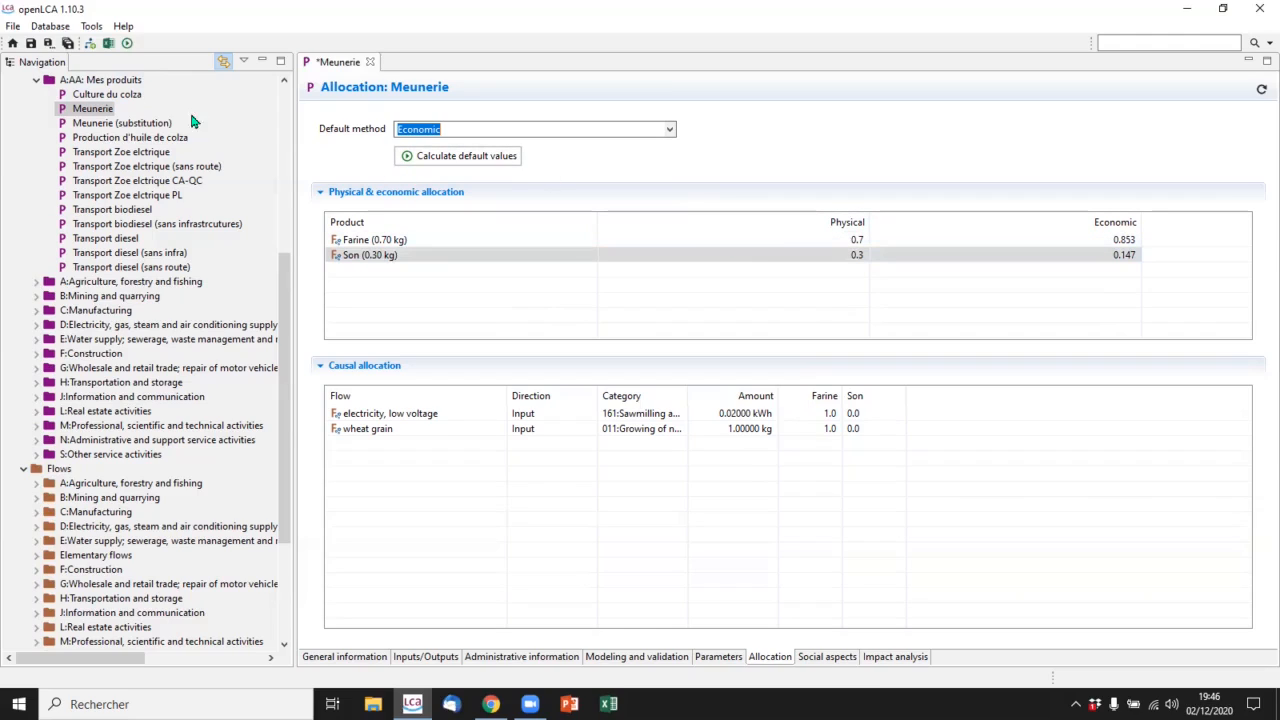
{"action": "left_click", "coordinate": [30, 45]}
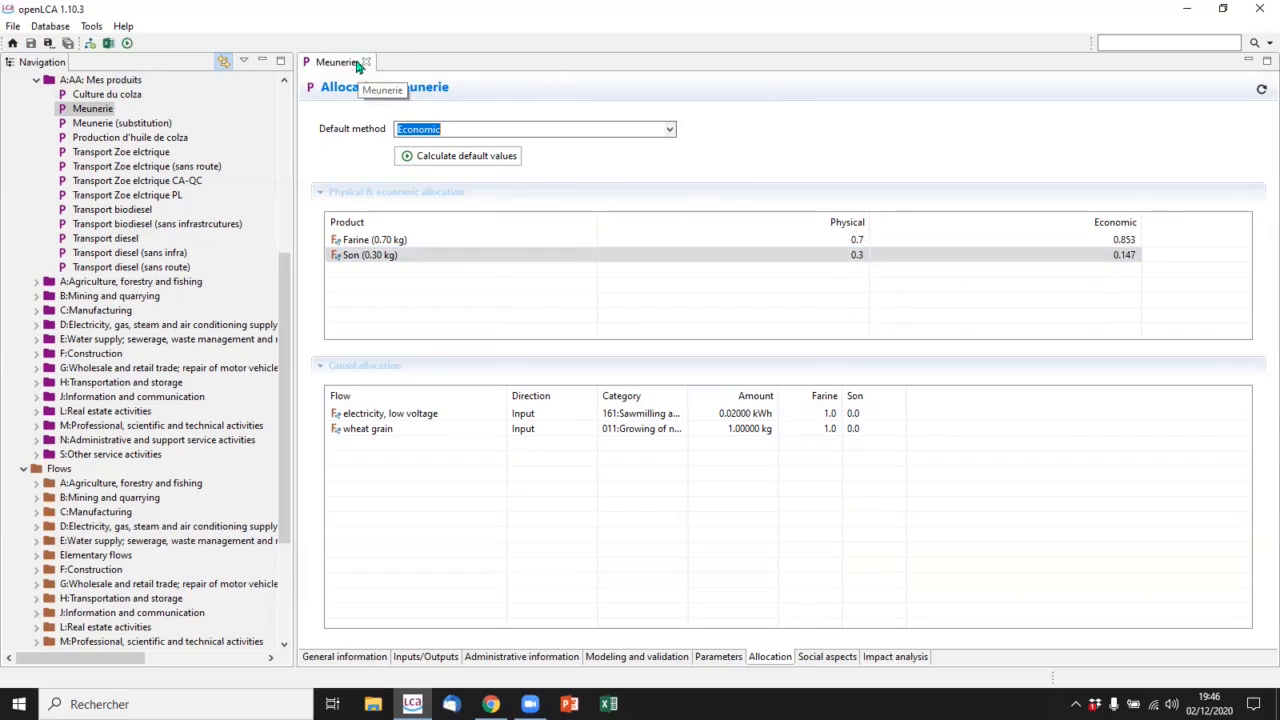
- Create a product system named Meunerie from the process, auto-linking processes with default providers and system processes preferred
{"action": "left_click", "coordinate": [376, 657]}
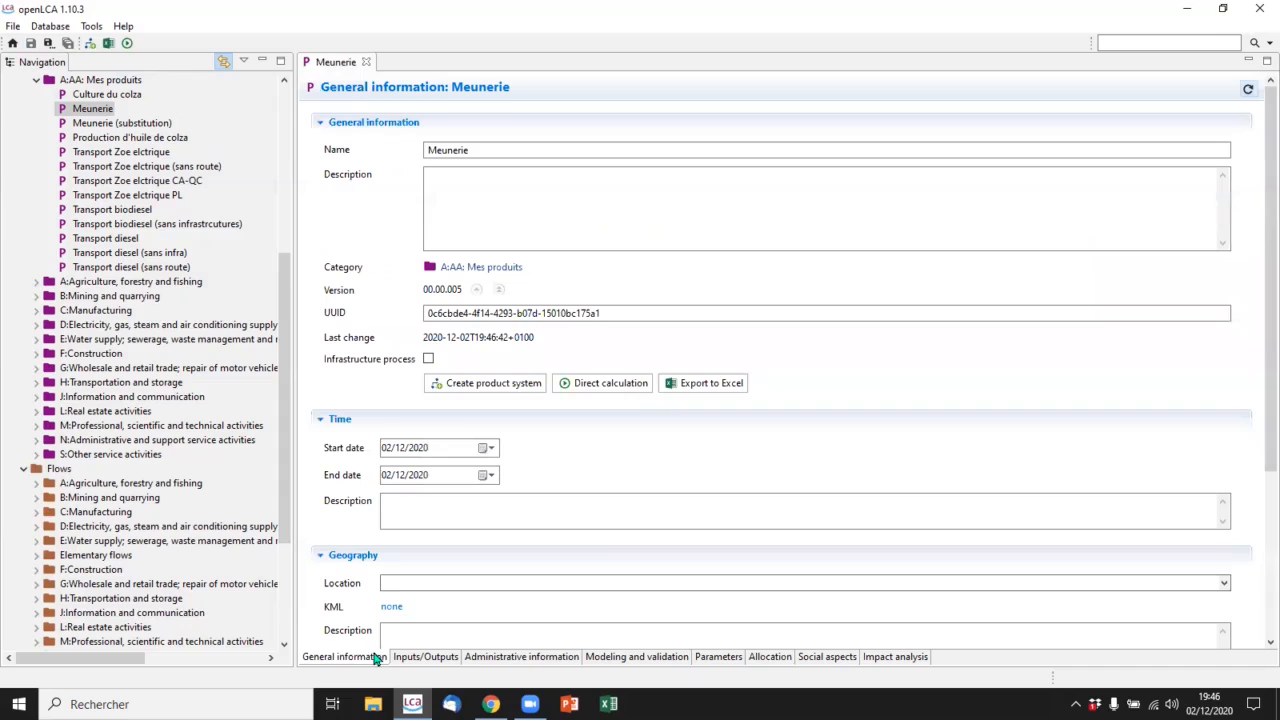
{"action": "left_click", "coordinate": [493, 386]}
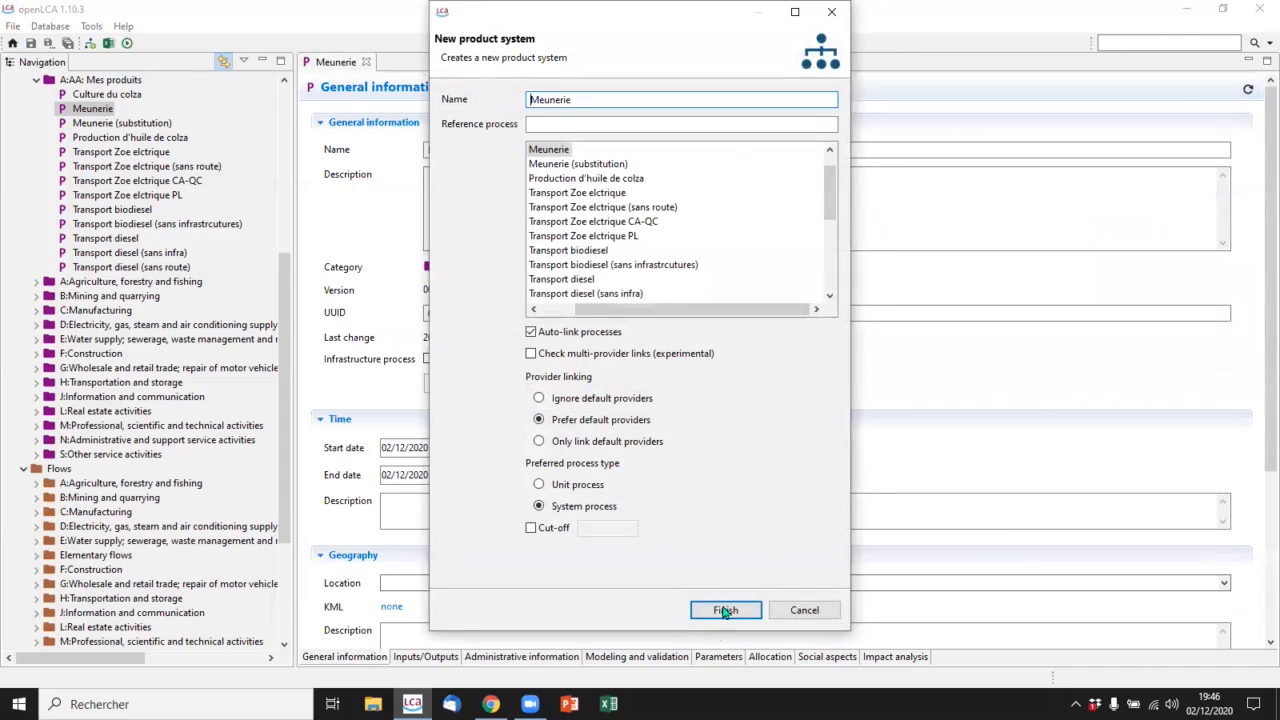
{"action": "left_click", "coordinate": [725, 611]}
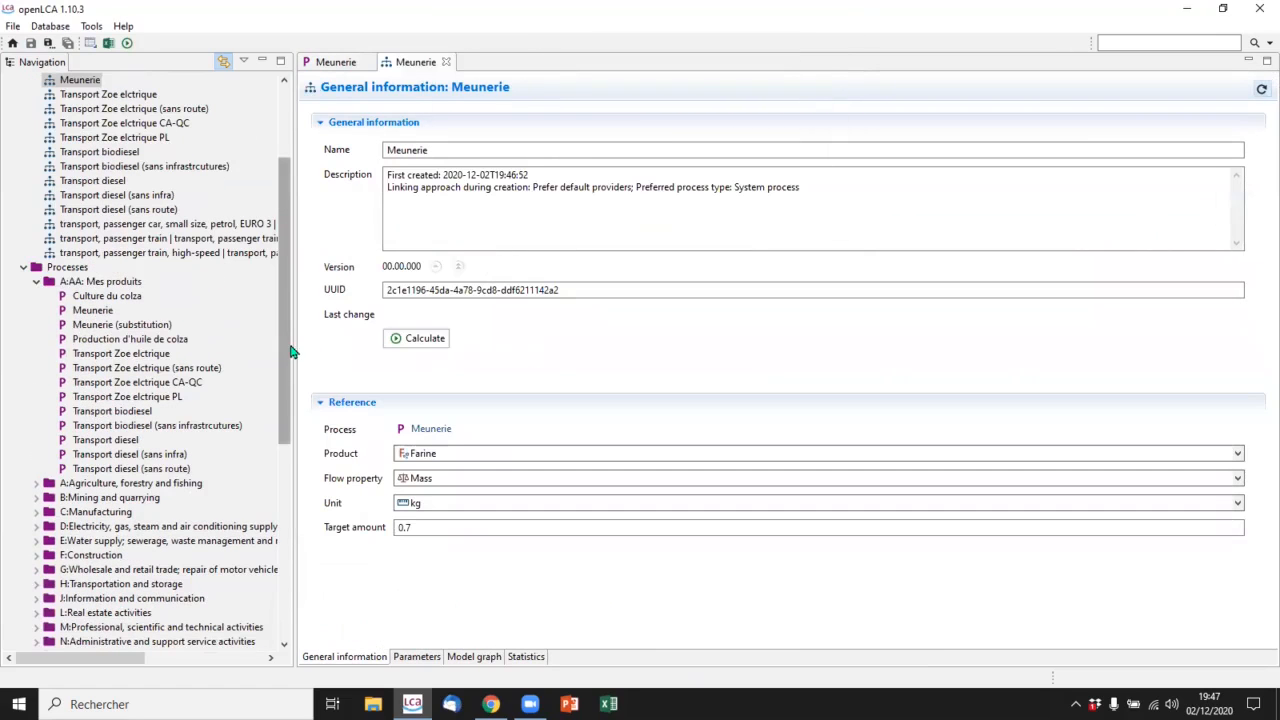
- Create a new project named "Comparaison farines"
{"action": "scroll", "coordinate": [287, 353], "scroll_direction": "up", "scroll_amount": 3}
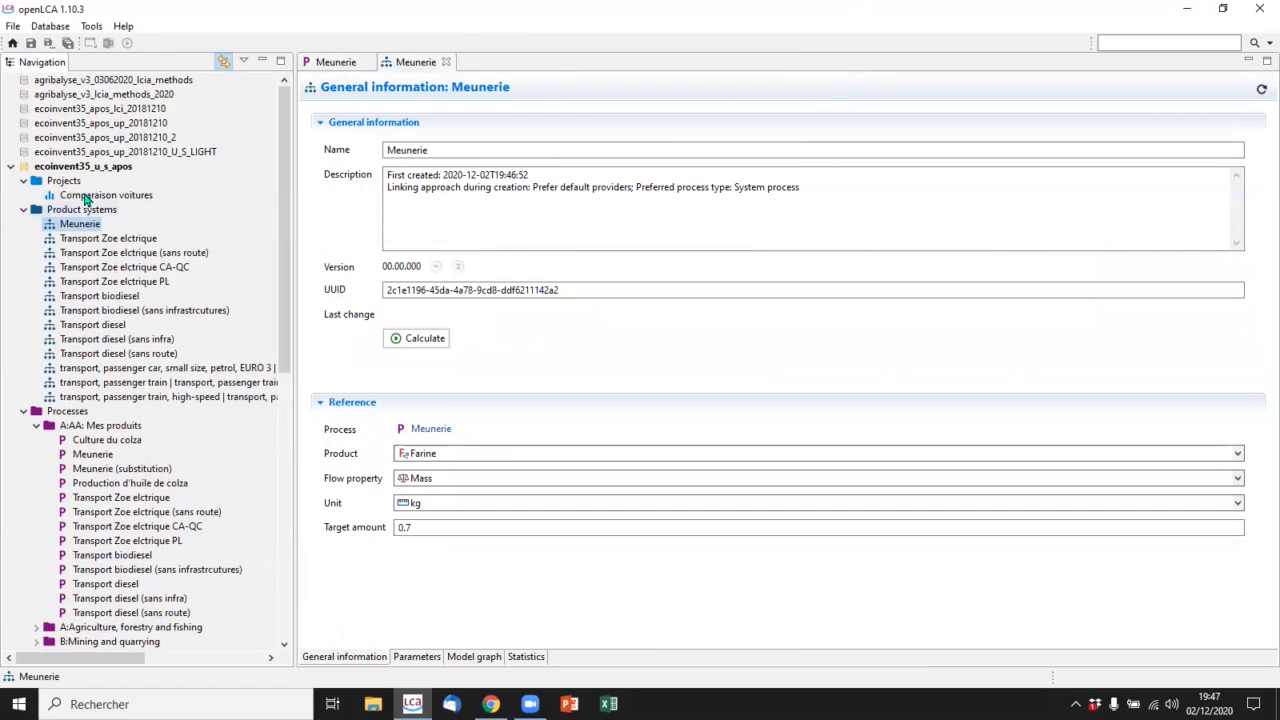
{"action": "right_click", "coordinate": [72, 184]}
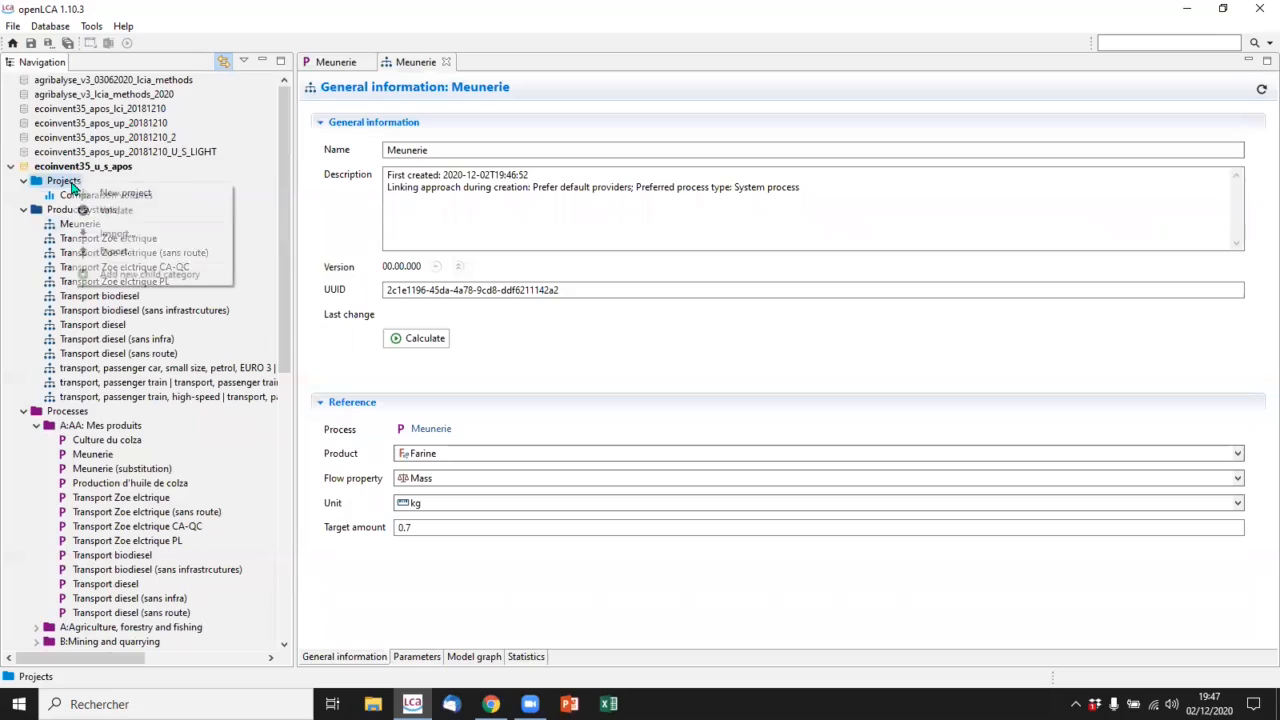
{"action": "left_click", "coordinate": [115, 195]}
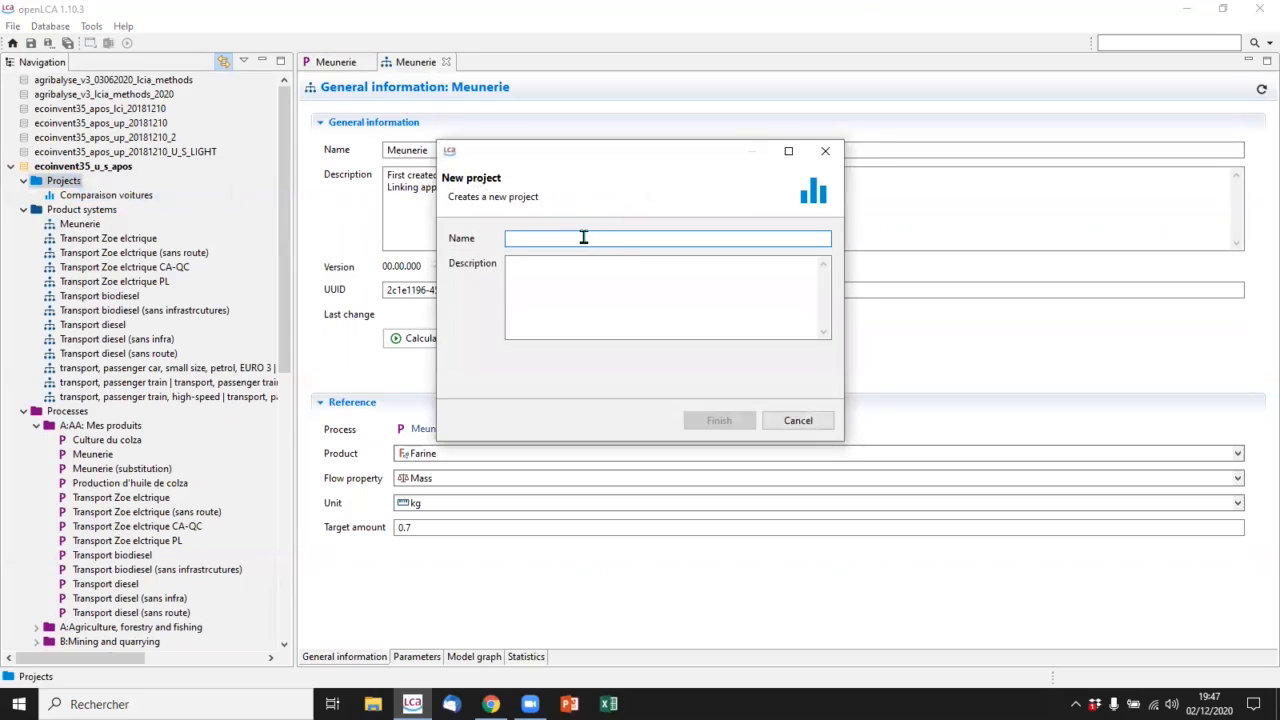
{"action": "type", "text": "Comparaison farines"}
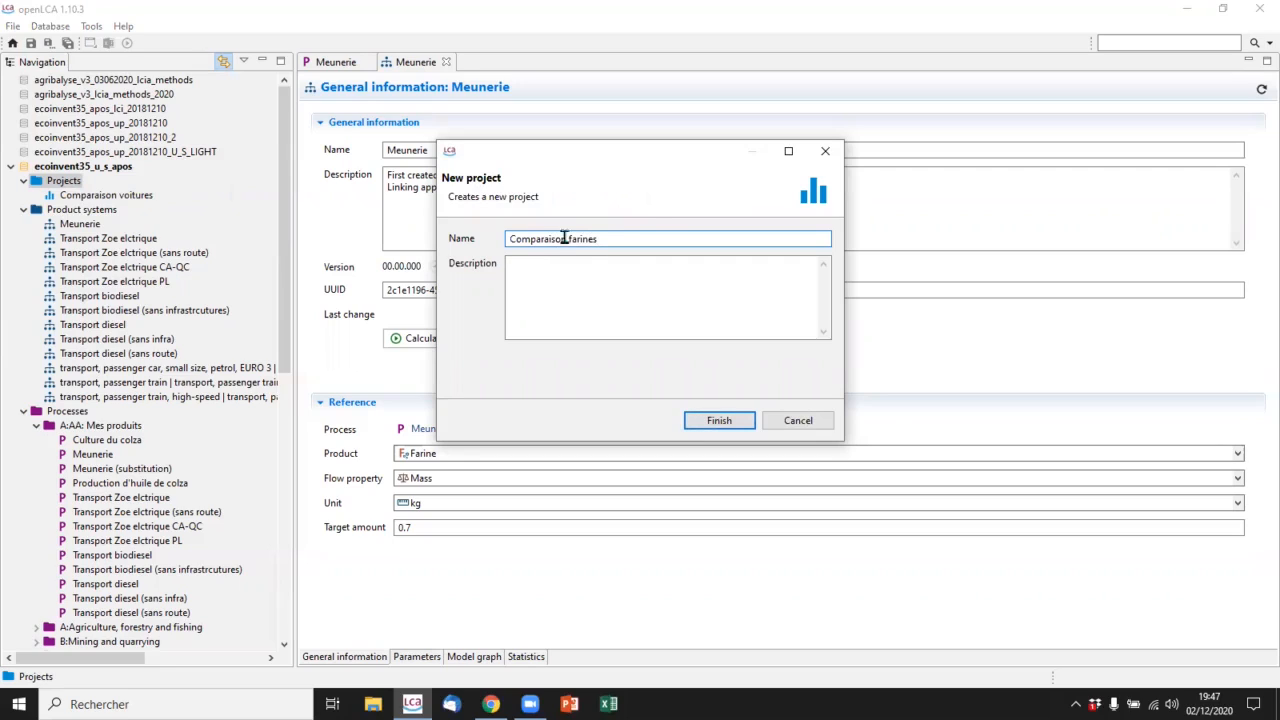
{"action": "left_click", "coordinate": [707, 421]}
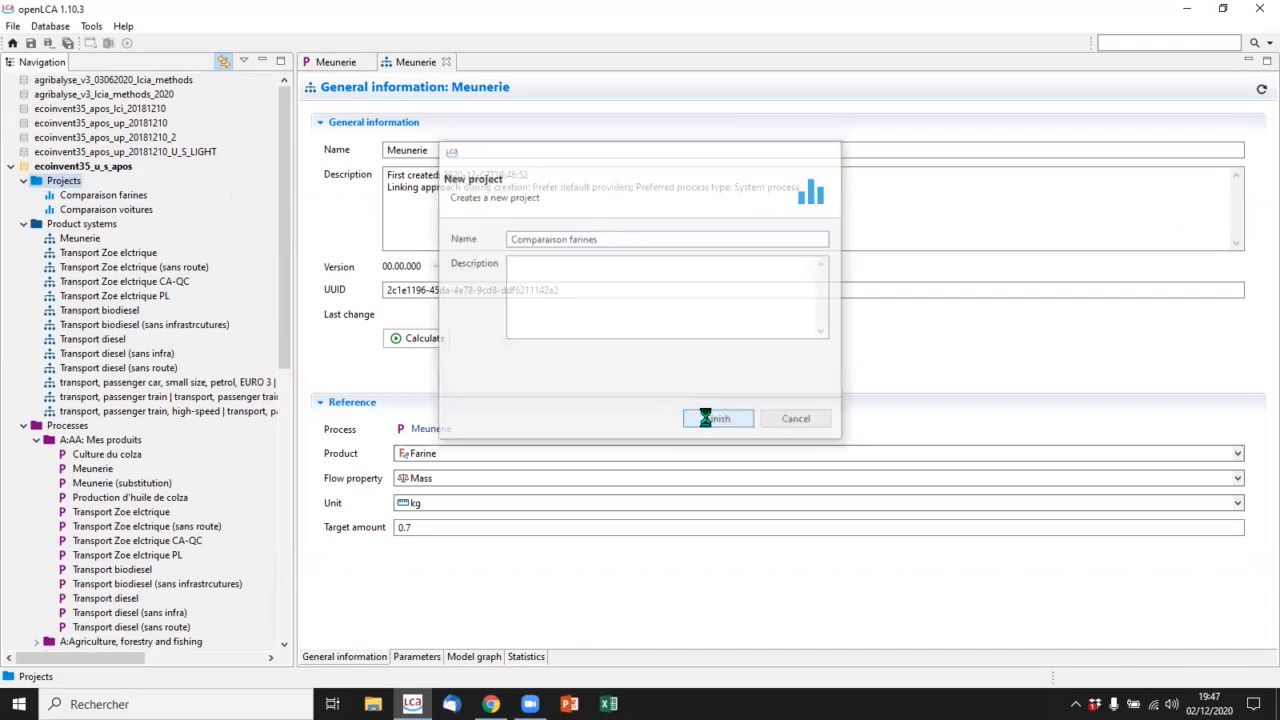
- Close the Meunerie product system editor and add the Meunerie product system twice to the project's compared product systems
{"action": "scroll", "coordinate": [670, 363], "scroll_direction": "down", "scroll_amount": 2}
{"action": "scroll", "coordinate": [670, 363], "scroll_direction": "down", "scroll_amount": 1}
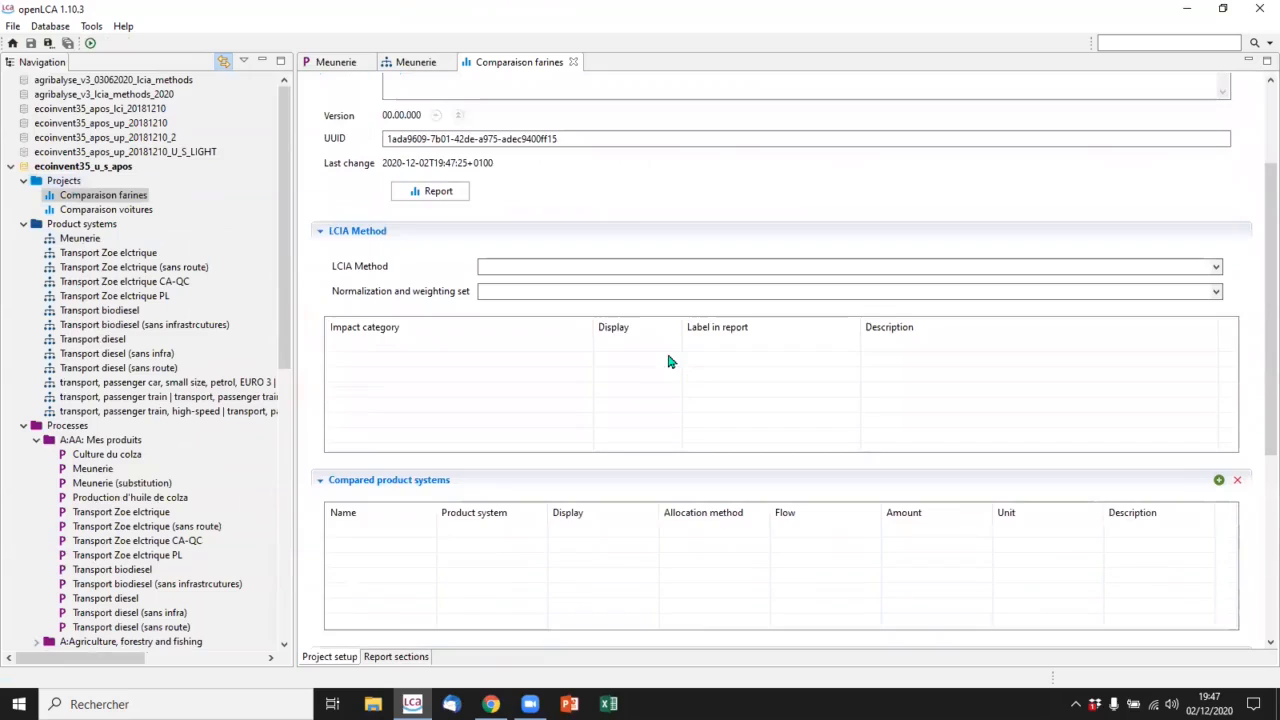
{"action": "left_click", "coordinate": [446, 62]}
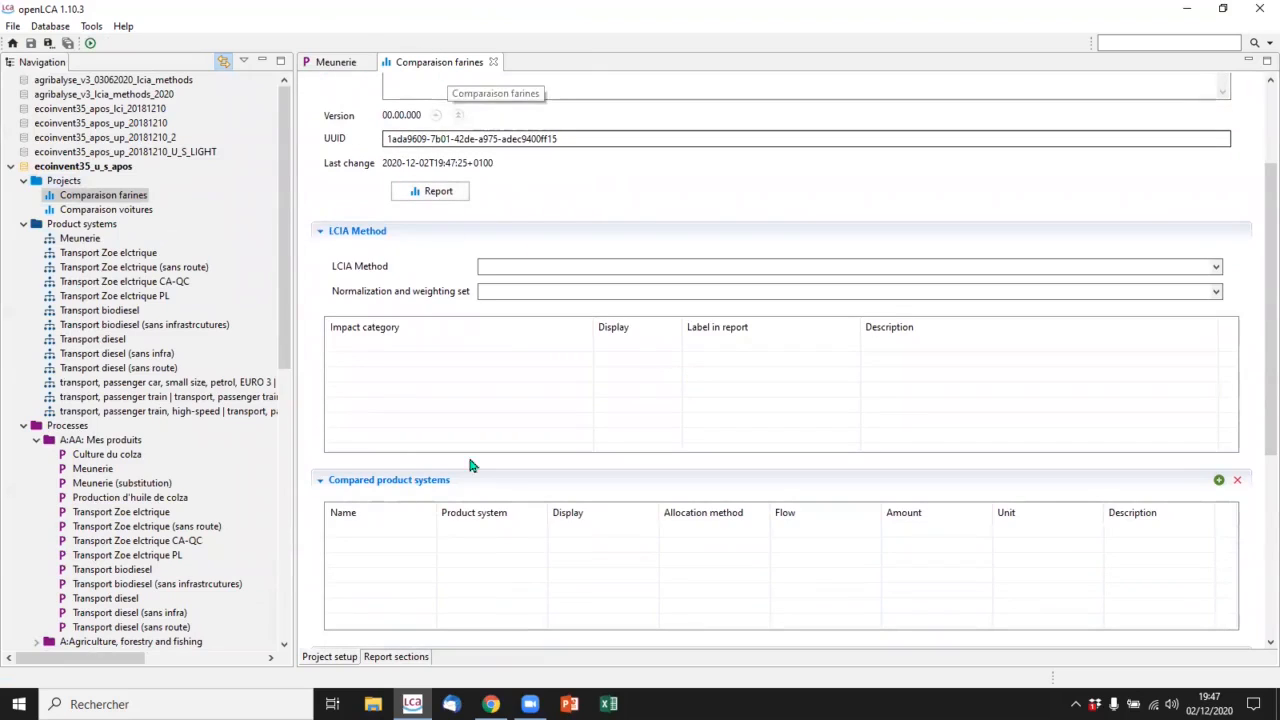
{"action": "left_click_drag", "start_coordinate": [84, 245], "coordinate": [408, 549]}
{"action": "left_click_drag", "start_coordinate": [88, 243], "coordinate": [452, 592]}
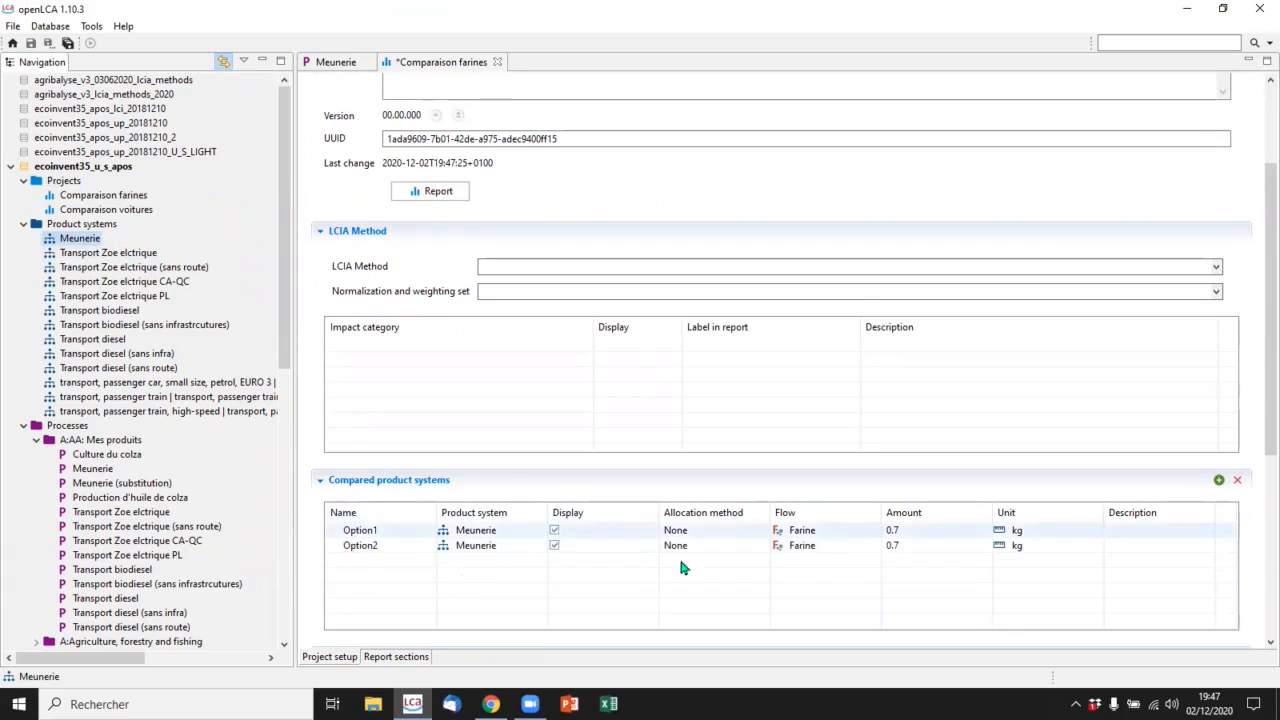
- Set the allocation method to Economic for Option1 and to Physical for Option2 in the compared product systems
{"action": "left_click", "coordinate": [703, 535]}
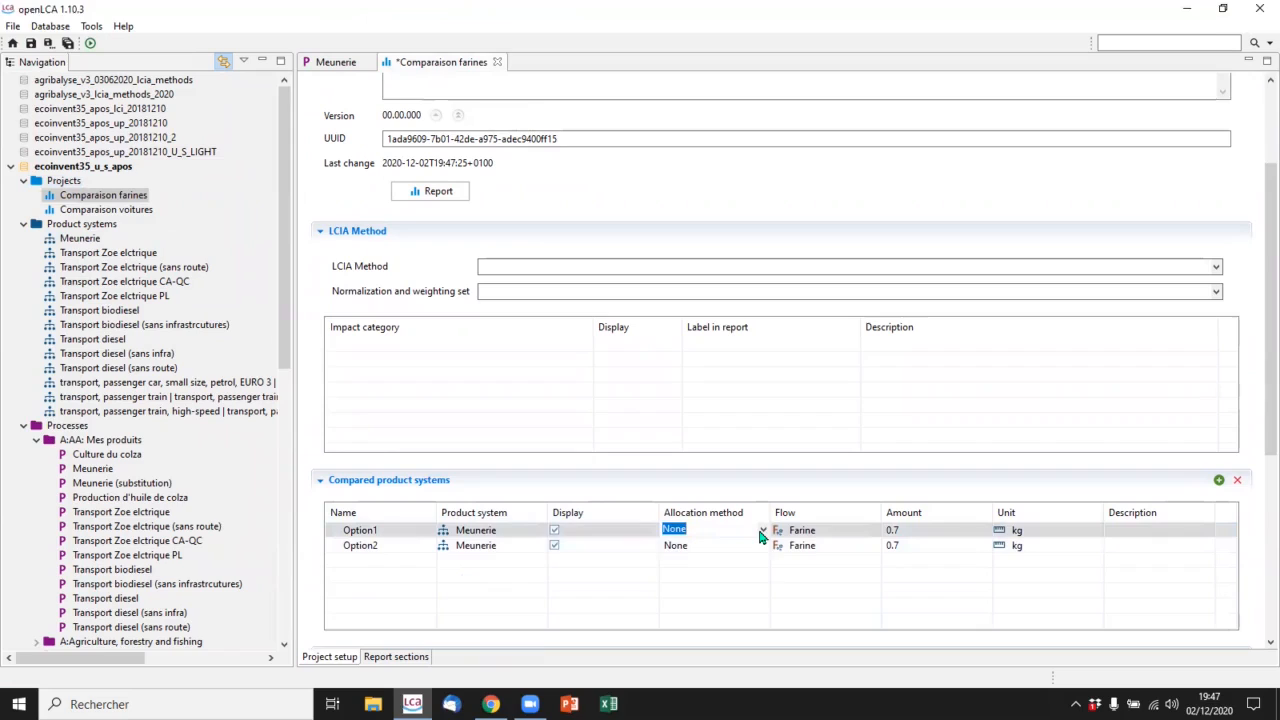
{"action": "left_click", "coordinate": [762, 530]}
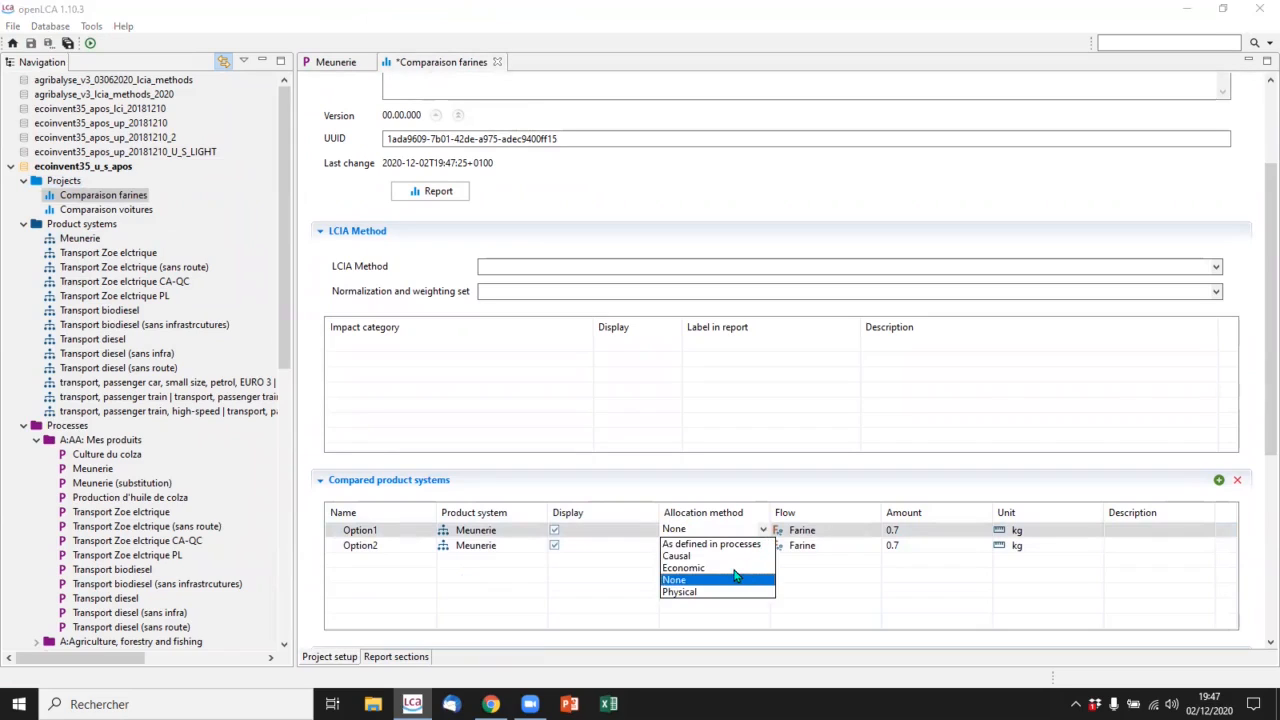
{"action": "left_click", "coordinate": [733, 567]}
{"action": "left_click", "coordinate": [745, 545]}
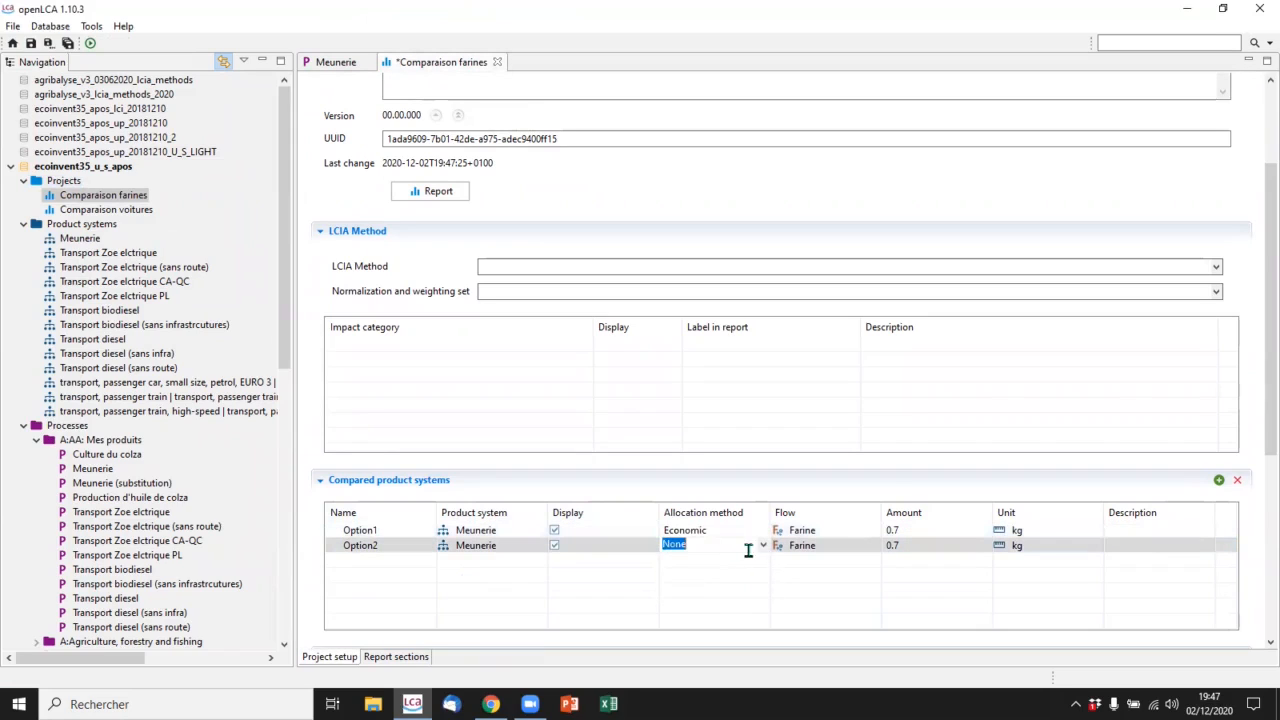
{"action": "left_click", "coordinate": [763, 545]}
{"action": "left_click", "coordinate": [727, 606]}
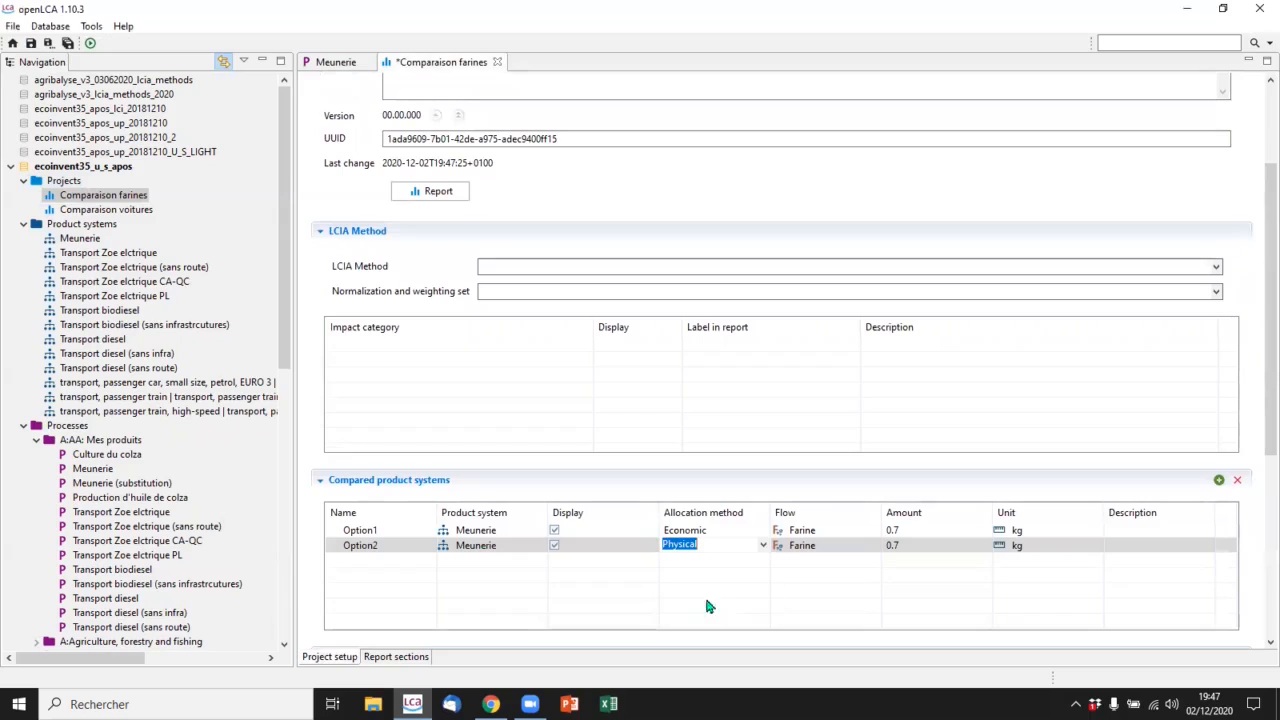
- Rename the economic variant "Farine A eco" and the physical variant "Farine A mass"
{"action": "left_click", "coordinate": [389, 529]}
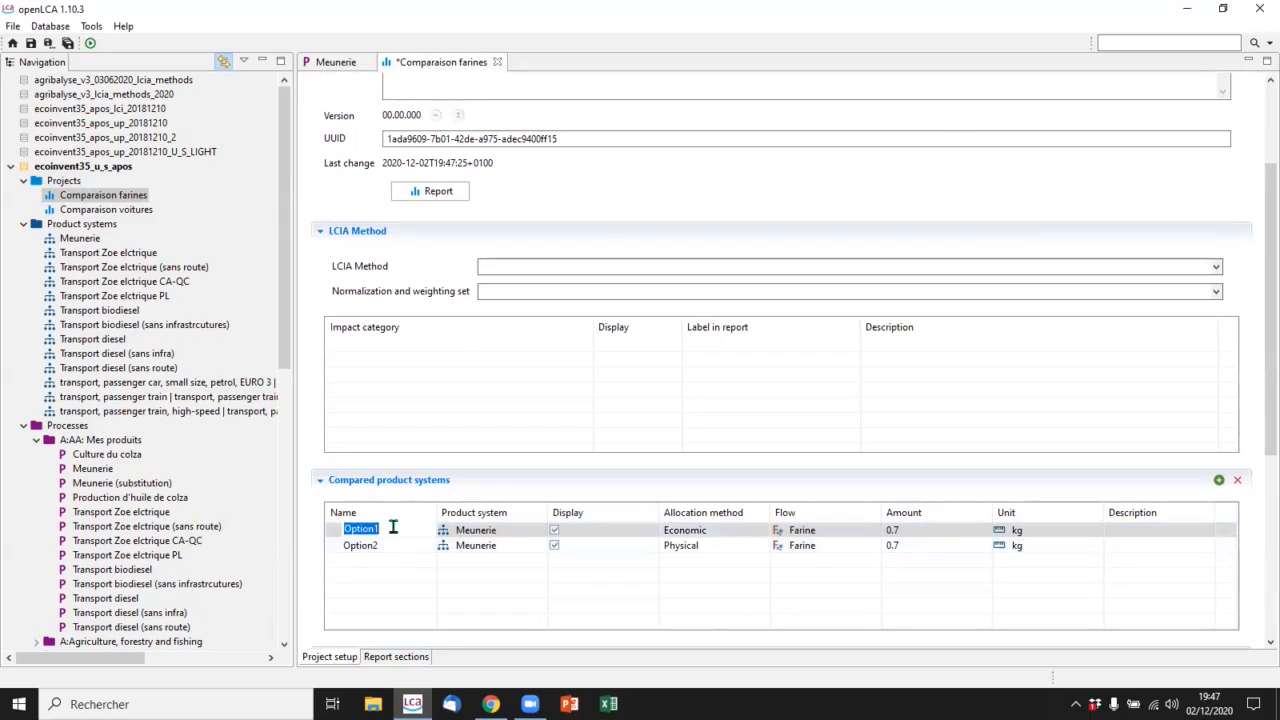
{"action": "type", "text": "Farine A"}
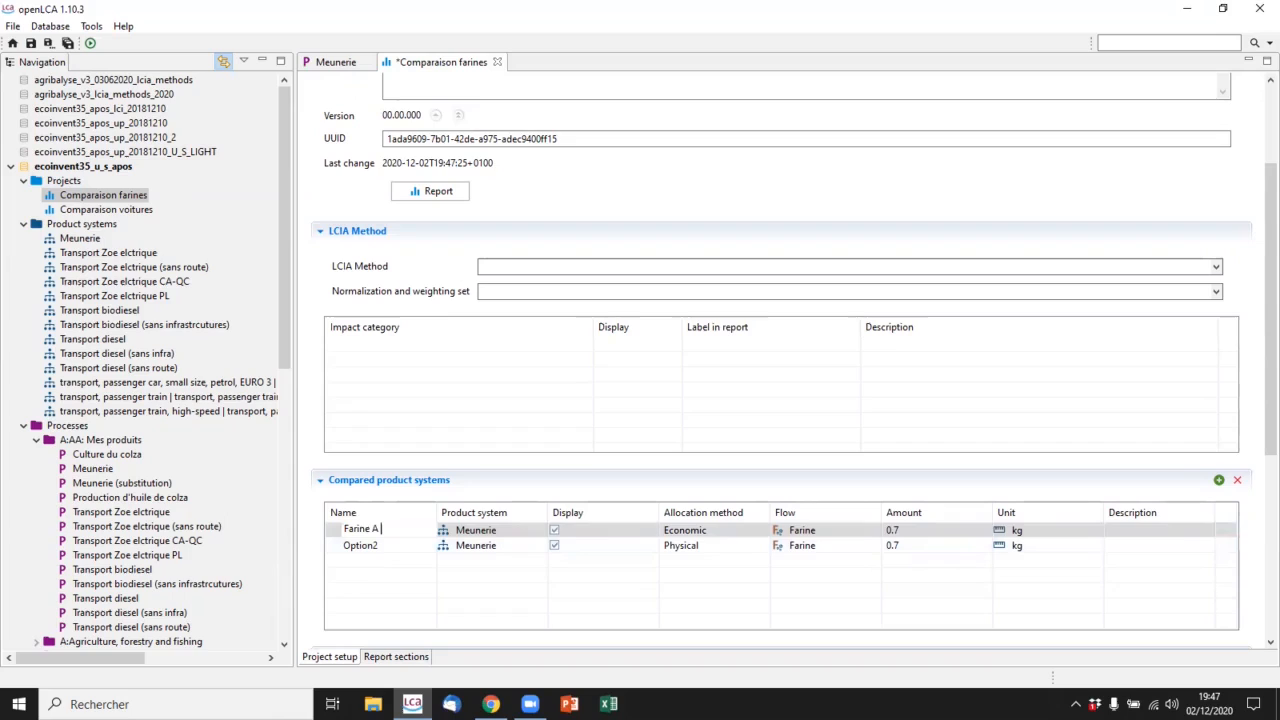
{"action": "type", "text": " ec"}
{"action": "key", "text": "Return"}
{"action": "left_click", "coordinate": [360, 545]}
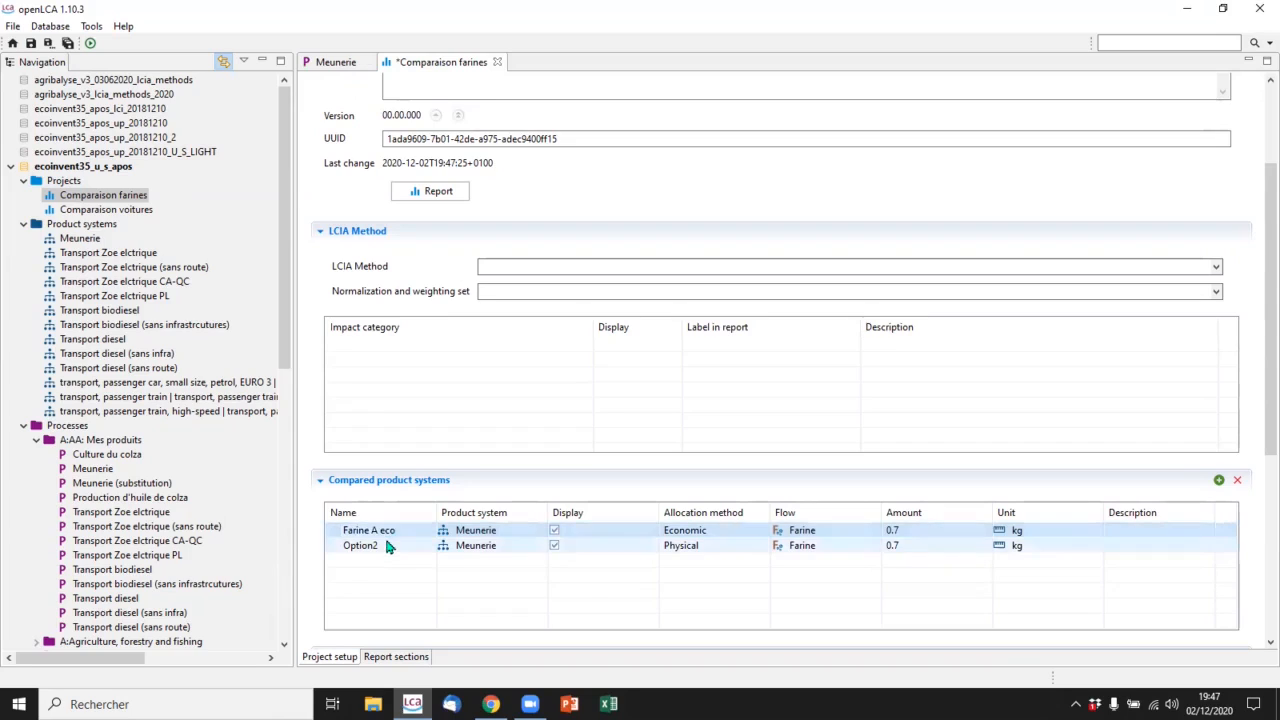
{"action": "type", "text": "Farine A mass"}
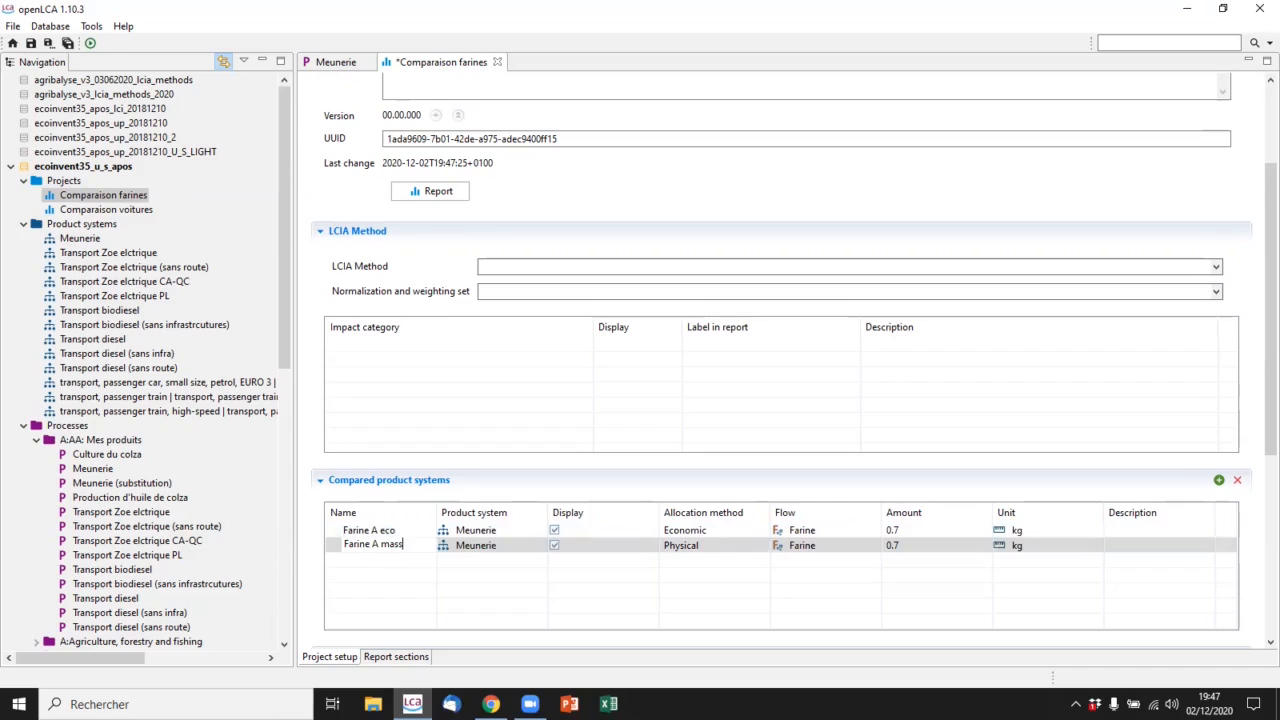
{"action": "key", "text": "Return"}
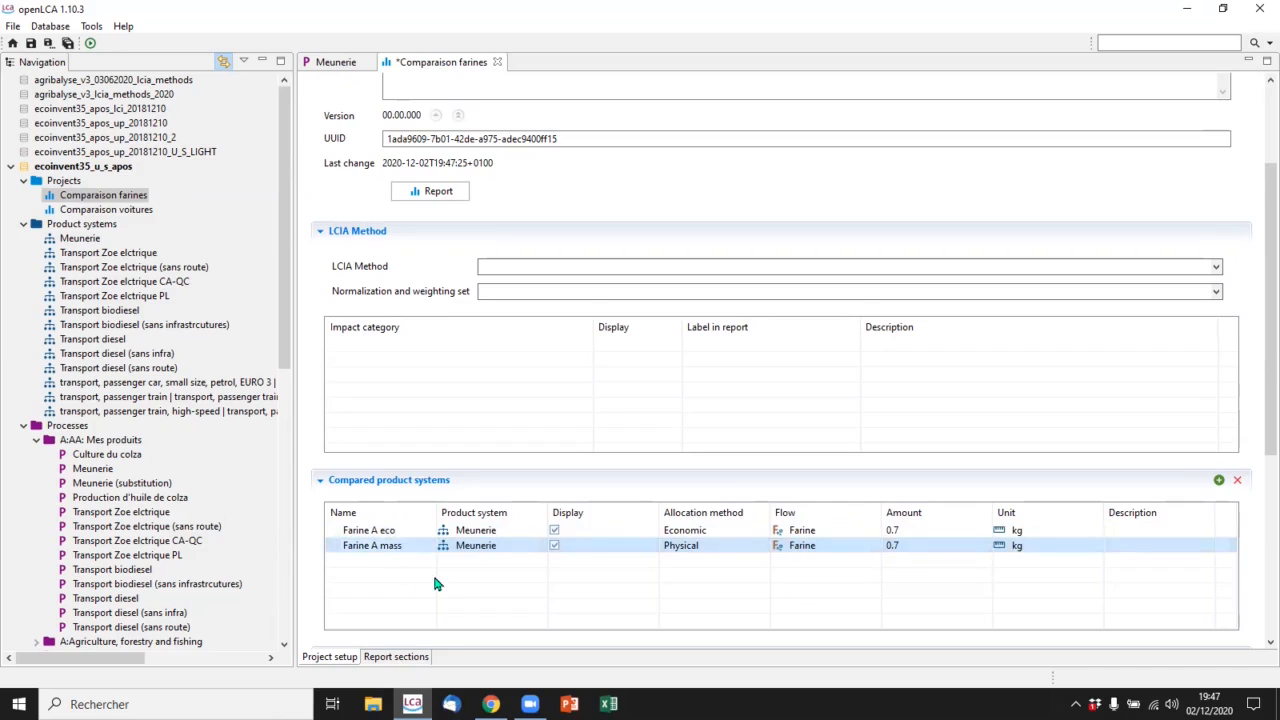
- Set the amount of flour to 1 kg for both compared variants
{"action": "left_click", "coordinate": [405, 530]}
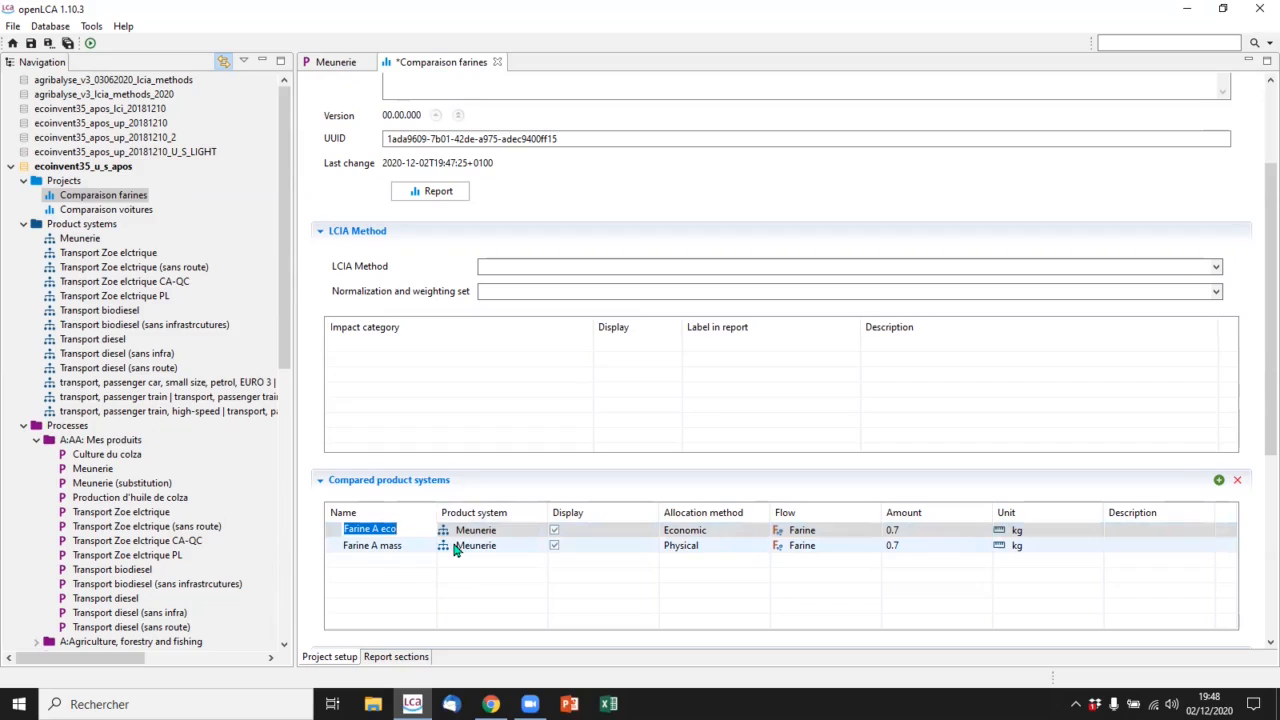
{"action": "left_click", "coordinate": [910, 529]}
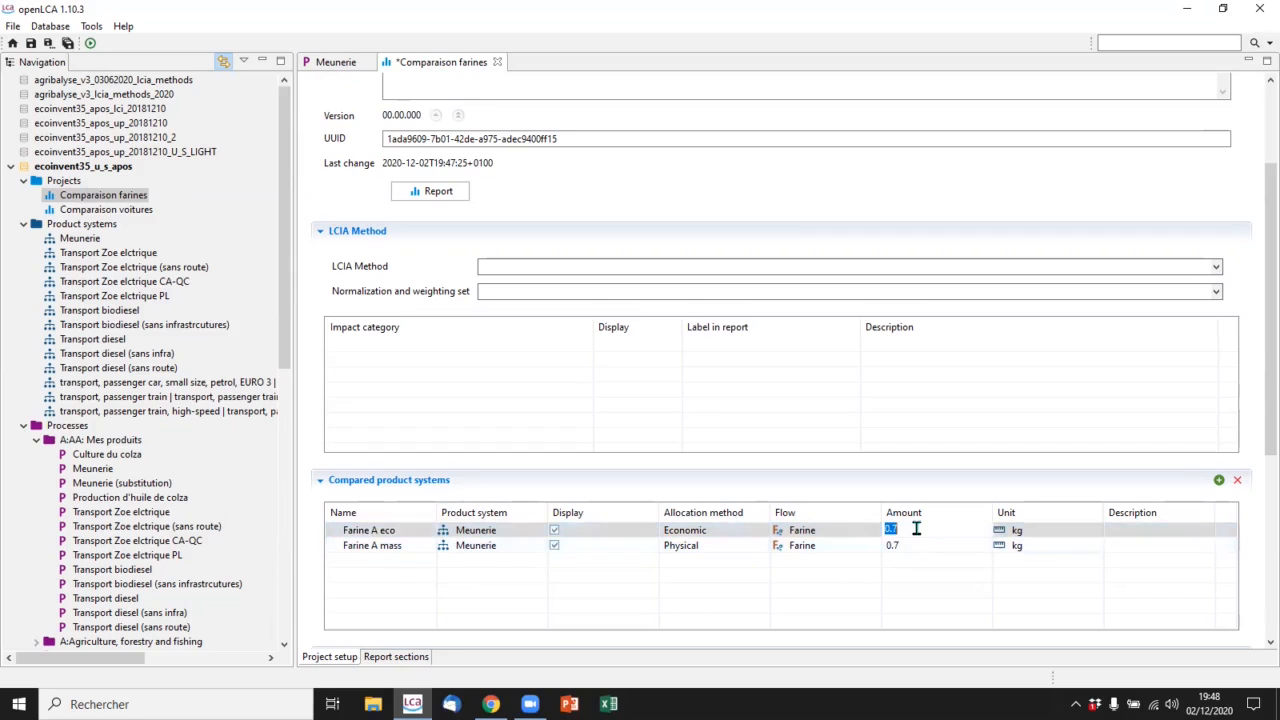
{"action": "type", "text": "1"}
{"action": "left_click", "coordinate": [899, 546]}
{"action": "type", "text": "1"}
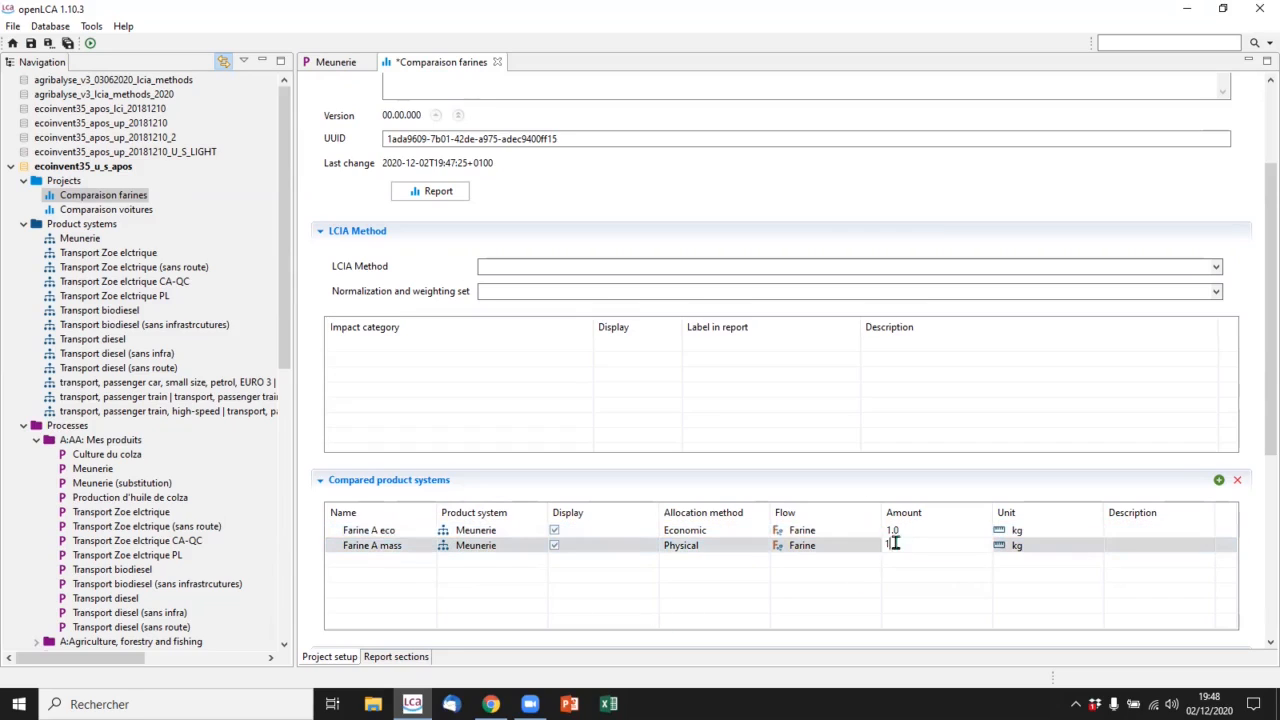
{"action": "left_click", "coordinate": [902, 598]}
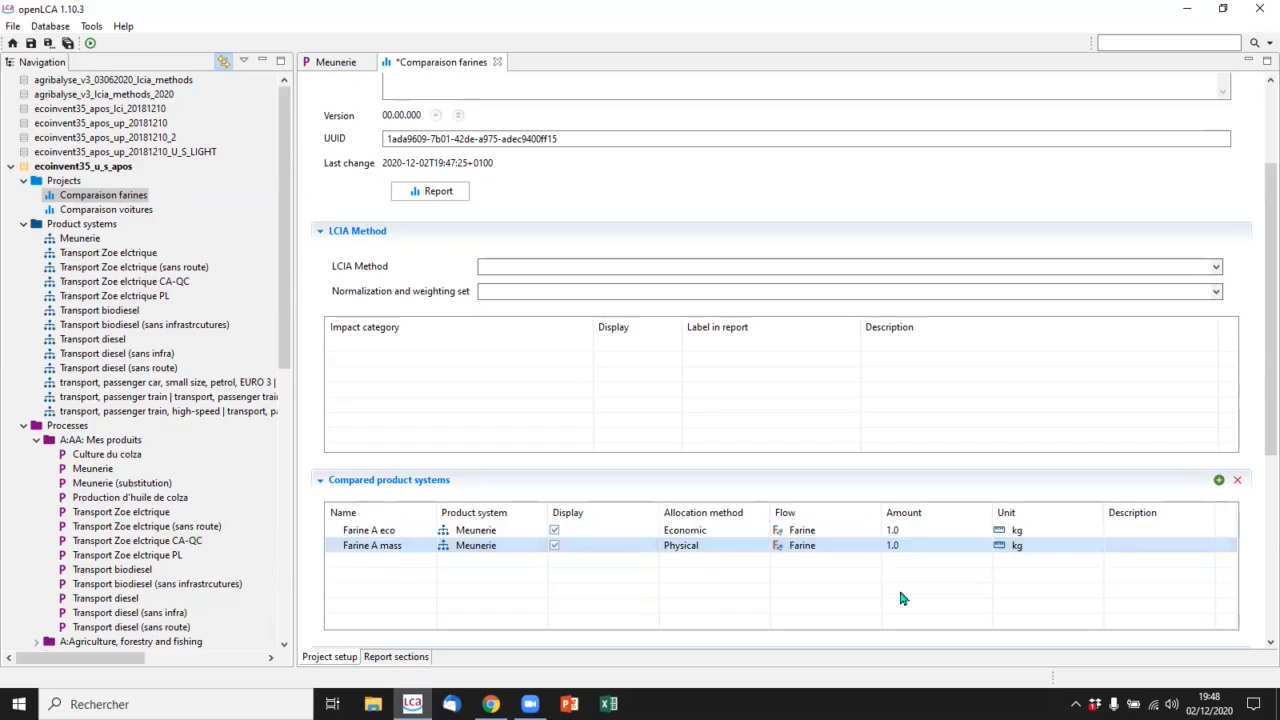
- Choose ReCiPe 2016 Midpoint (H) as the project's LCIA method
{"action": "left_click", "coordinate": [731, 264]}
{"action": "scroll", "coordinate": [725, 345], "scroll_direction": "down", "scroll_amount": 5}
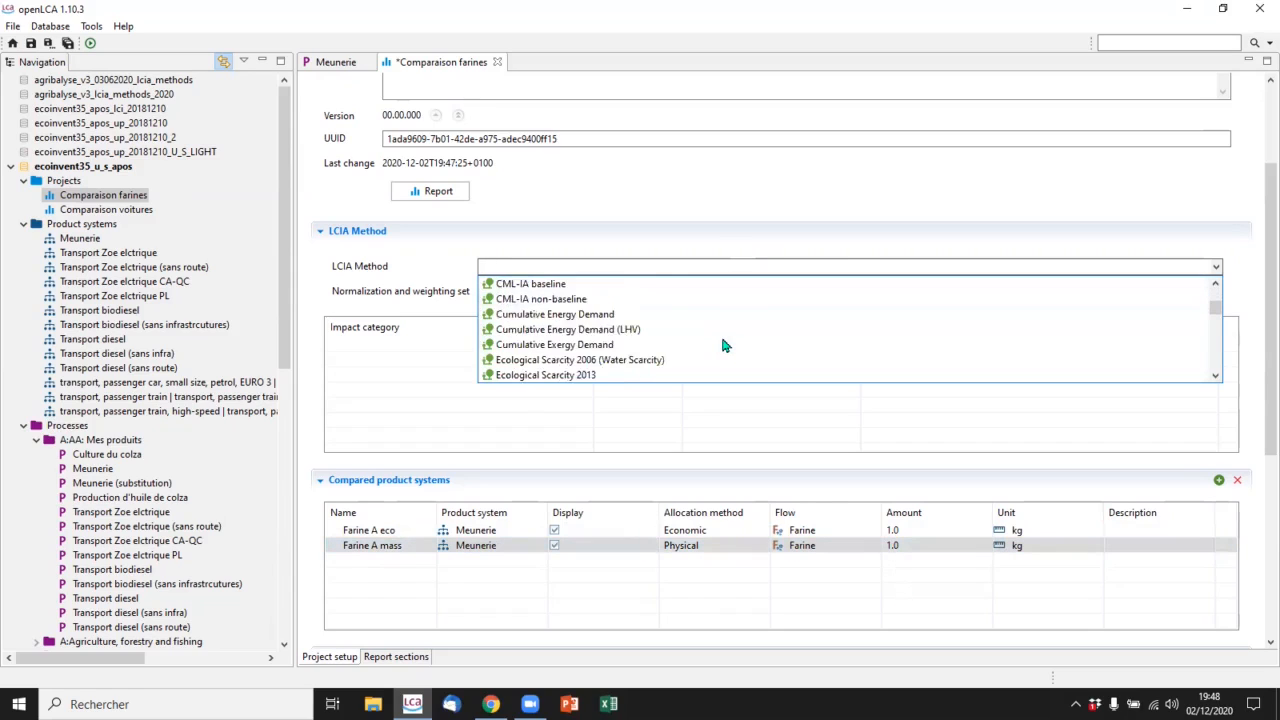
{"action": "scroll", "coordinate": [725, 345], "scroll_direction": "down", "scroll_amount": 2}
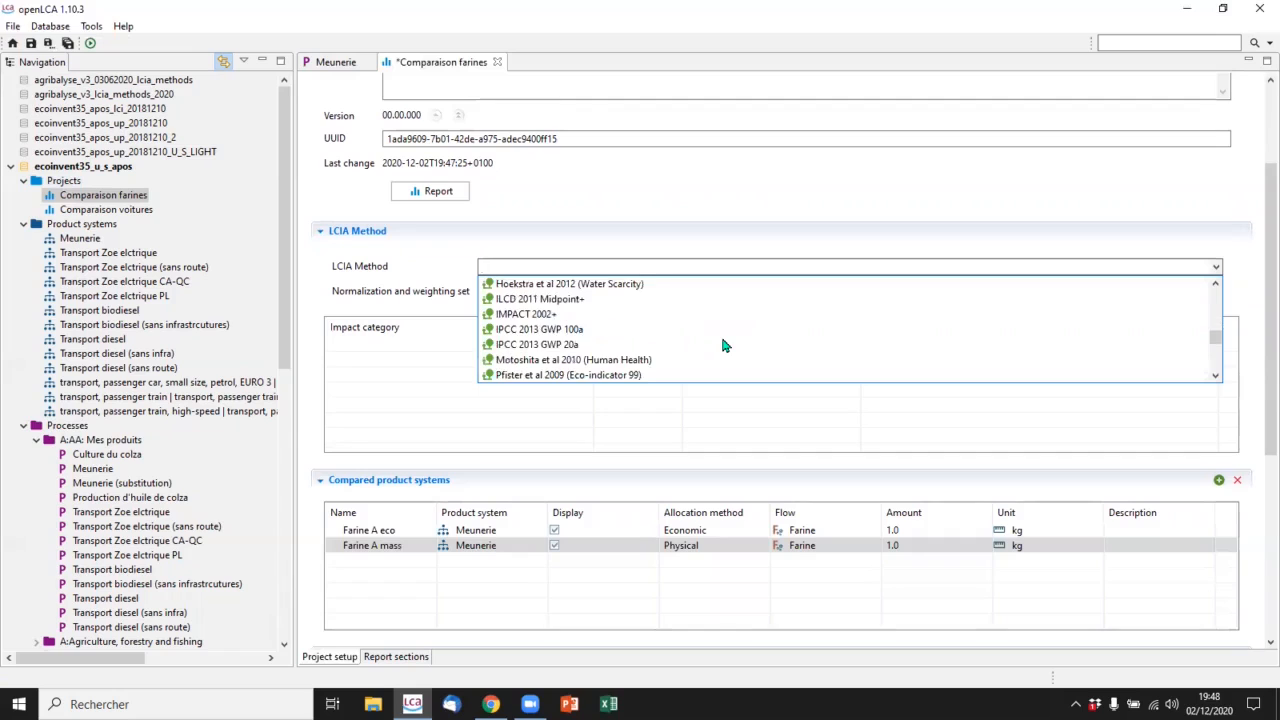
{"action": "scroll", "coordinate": [724, 345], "scroll_direction": "down", "scroll_amount": 4}
{"action": "left_click", "coordinate": [645, 346]}
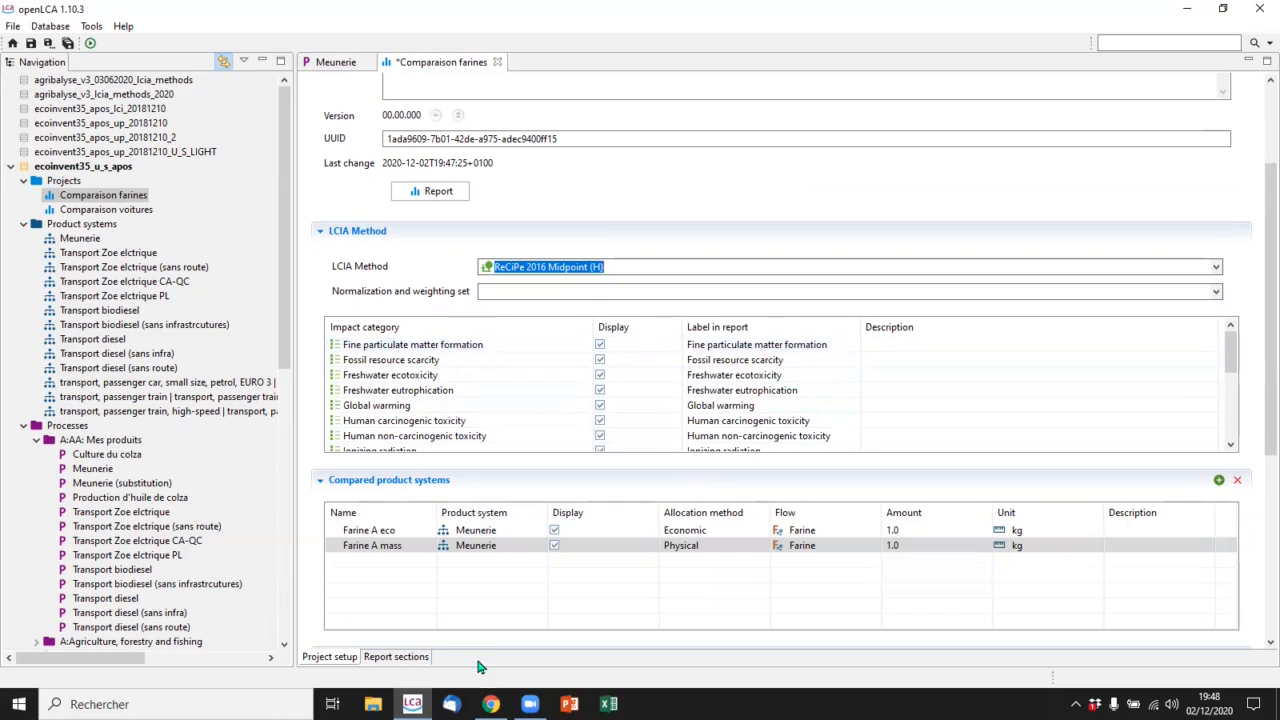
- Delete every report section of the Comparaison farines project except Relative Results
{"action": "left_click", "coordinate": [400, 657]}
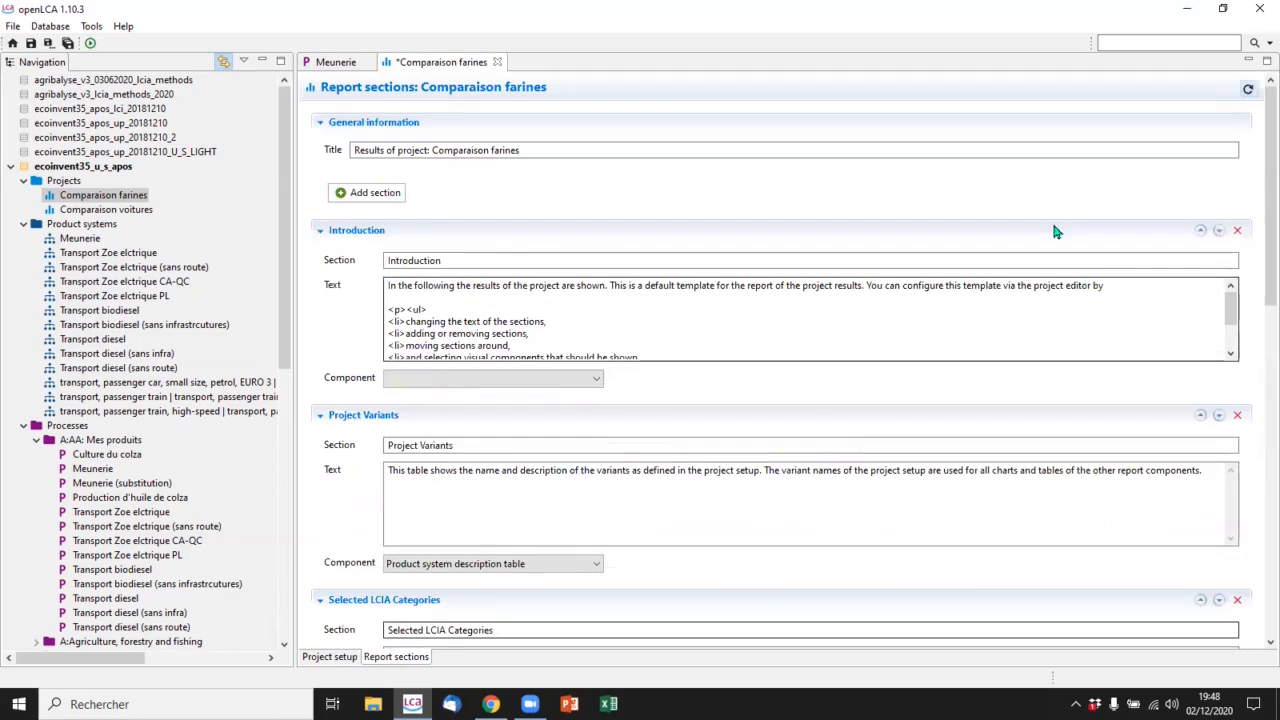
{"action": "left_click", "coordinate": [1237, 230]}
{"action": "left_click", "coordinate": [720, 358]}
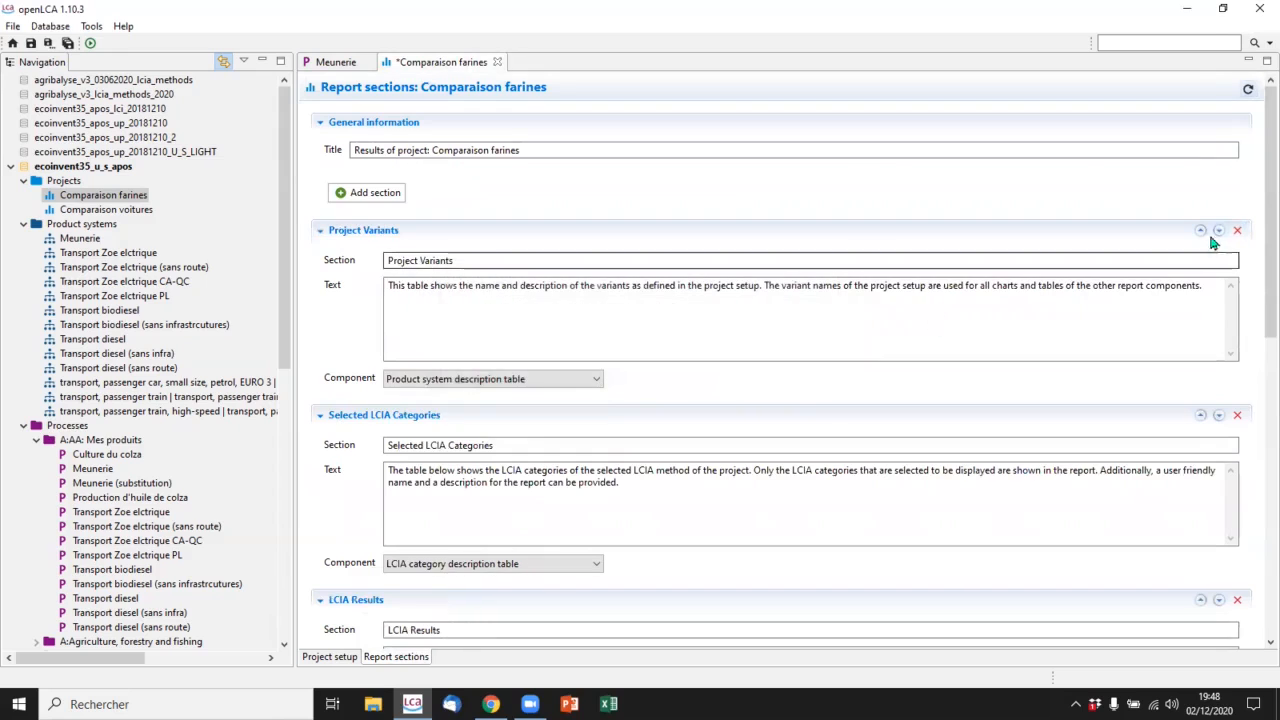
{"action": "left_click", "coordinate": [1237, 230]}
{"action": "left_click", "coordinate": [702, 358]}
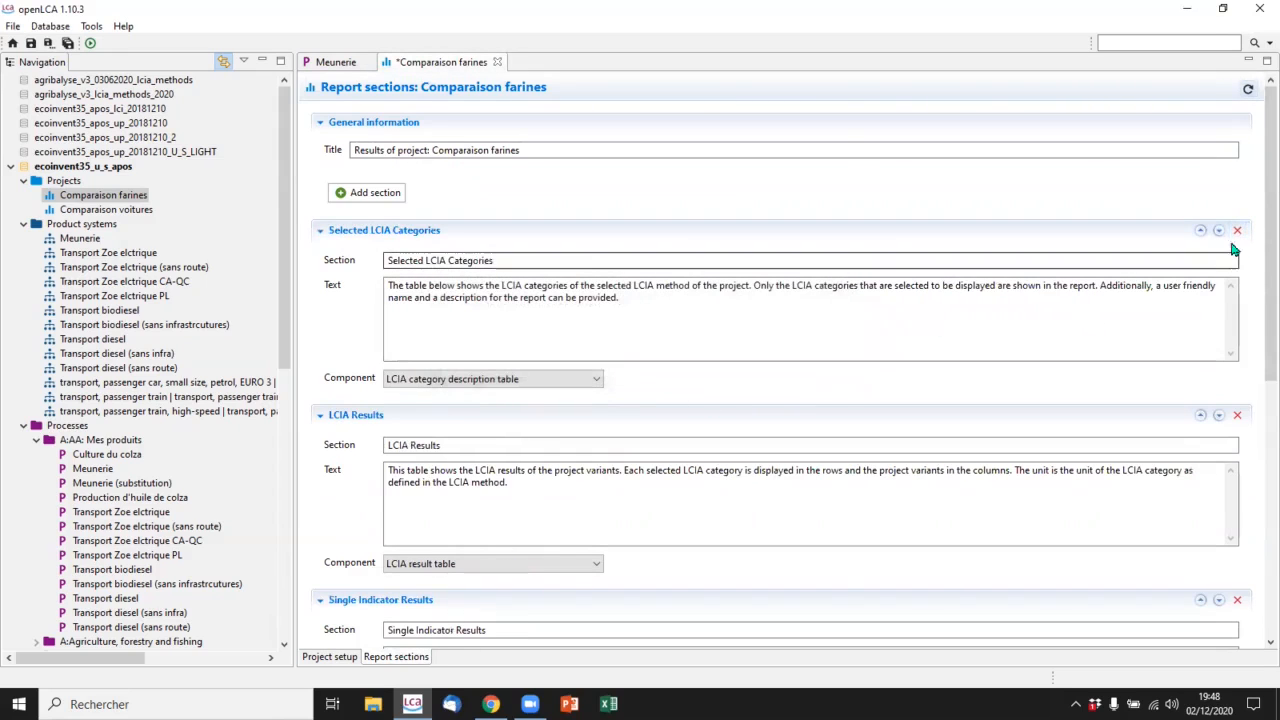
{"action": "left_click", "coordinate": [722, 360]}
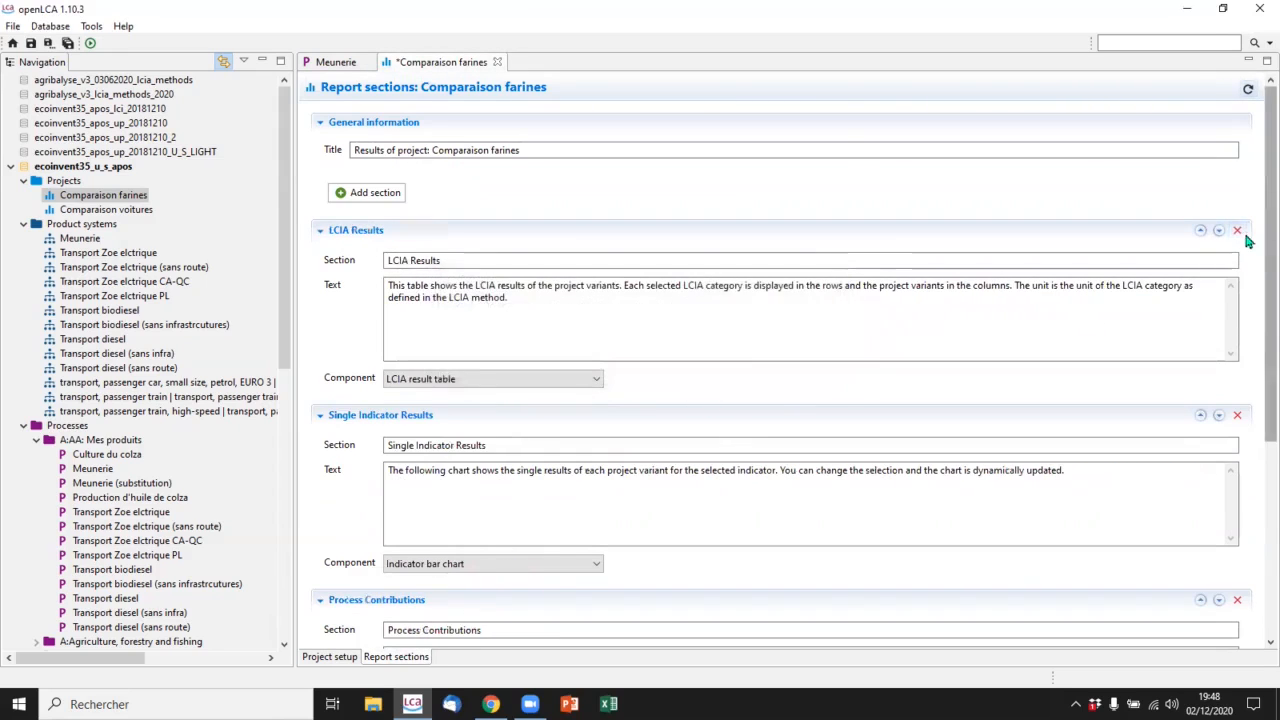
{"action": "left_click", "coordinate": [1237, 230]}
{"action": "left_click", "coordinate": [722, 360]}
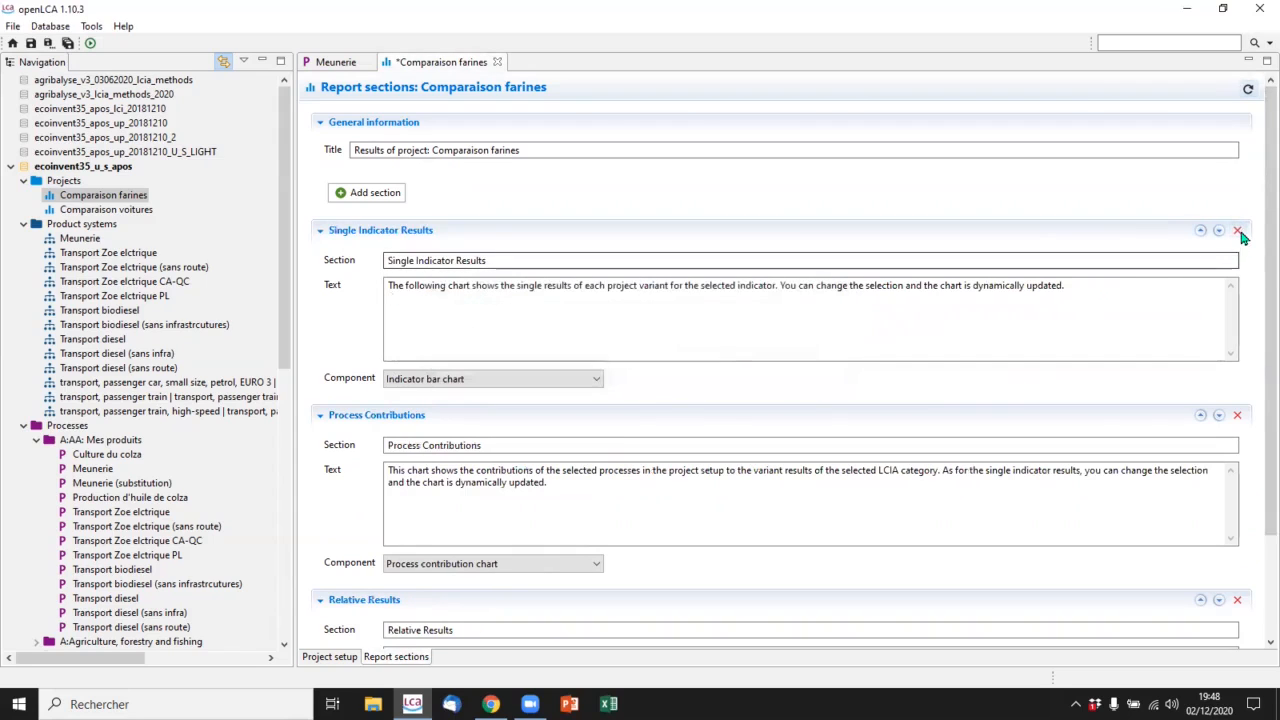
{"action": "left_click", "coordinate": [1237, 230]}
{"action": "left_click", "coordinate": [712, 360]}
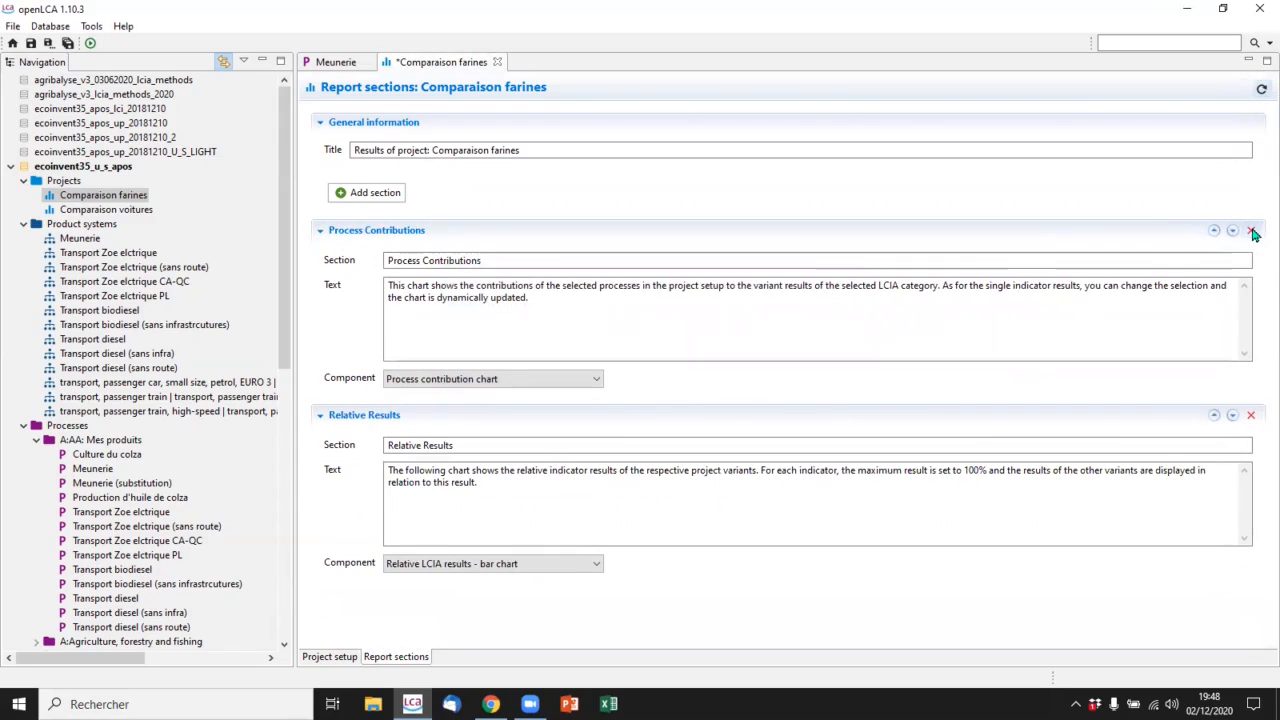
{"action": "left_click", "coordinate": [1250, 231]}
{"action": "left_click", "coordinate": [724, 360]}
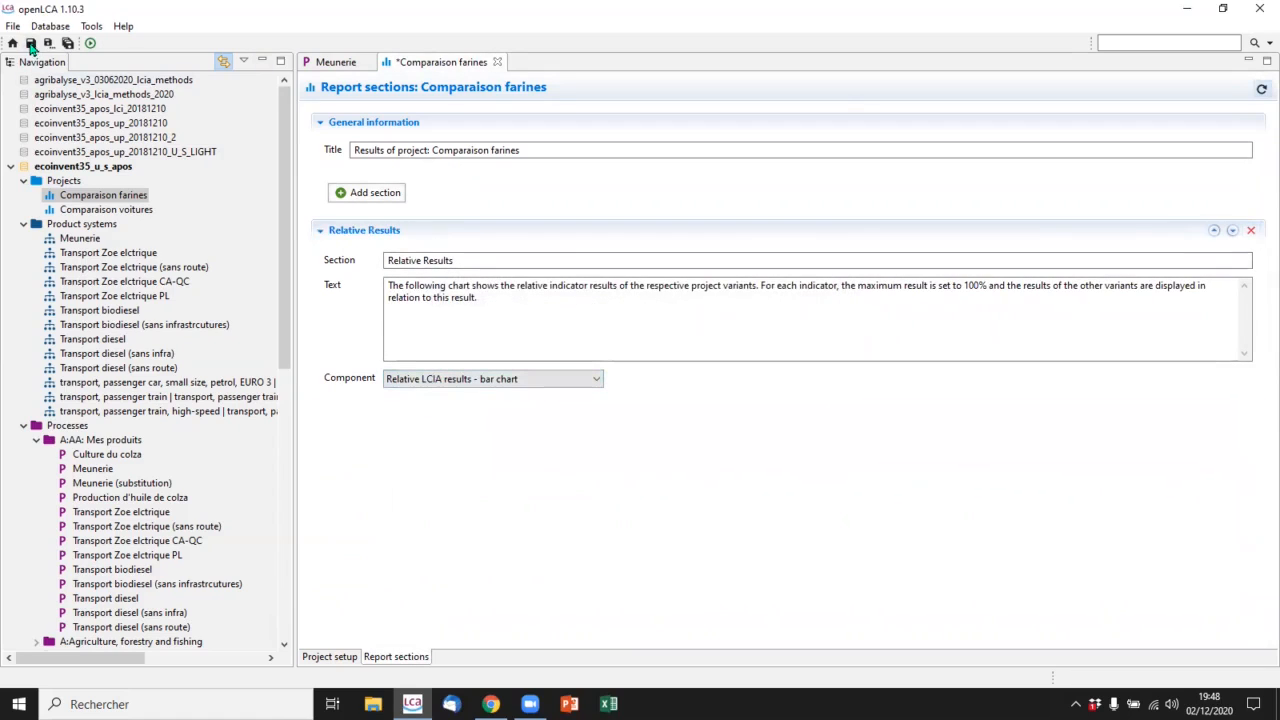
- Save the Comparaison farines project and generate its report from the project setup
{"action": "key", "text": "ctrl+s"}
{"action": "left_click", "coordinate": [340, 660]}
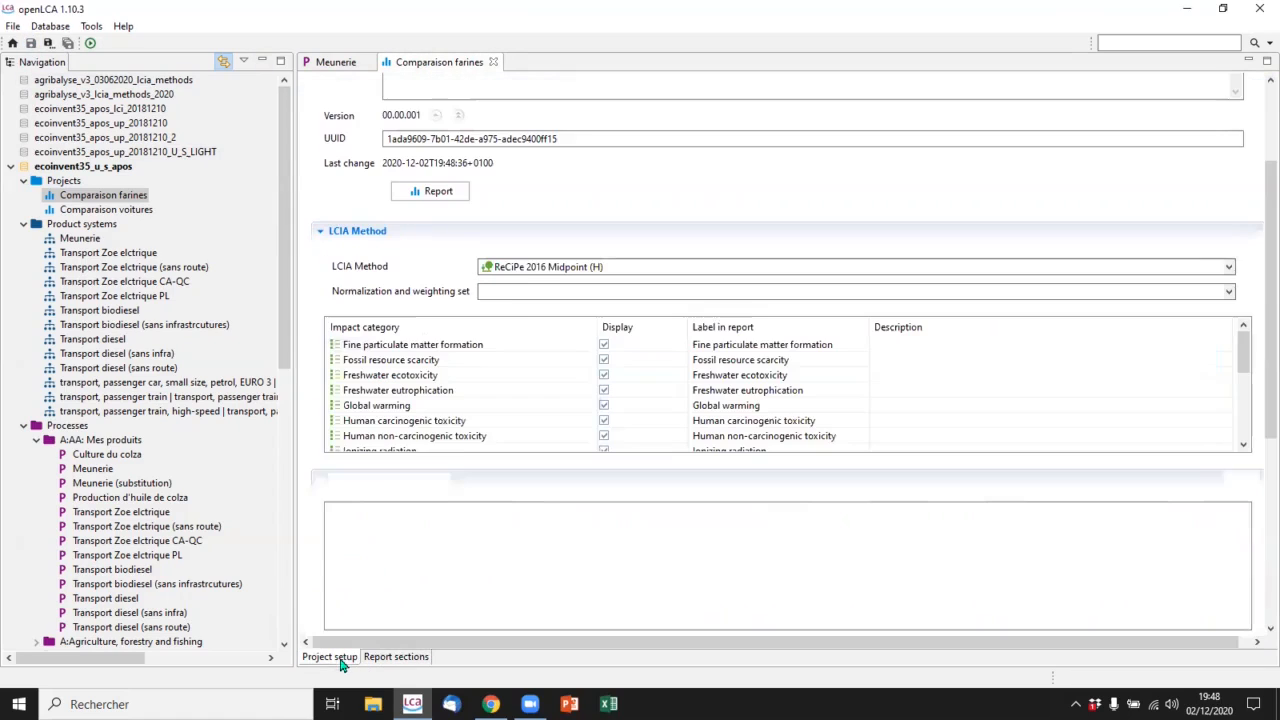
{"action": "left_click", "coordinate": [428, 192]}
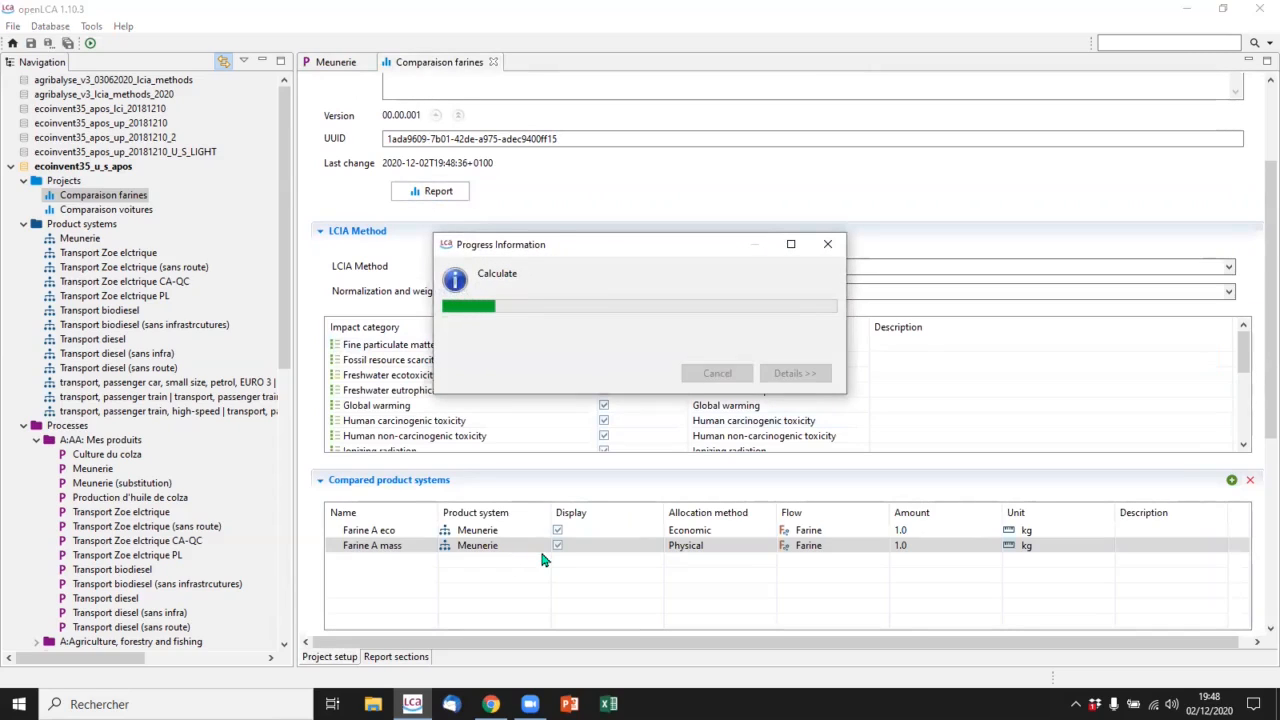
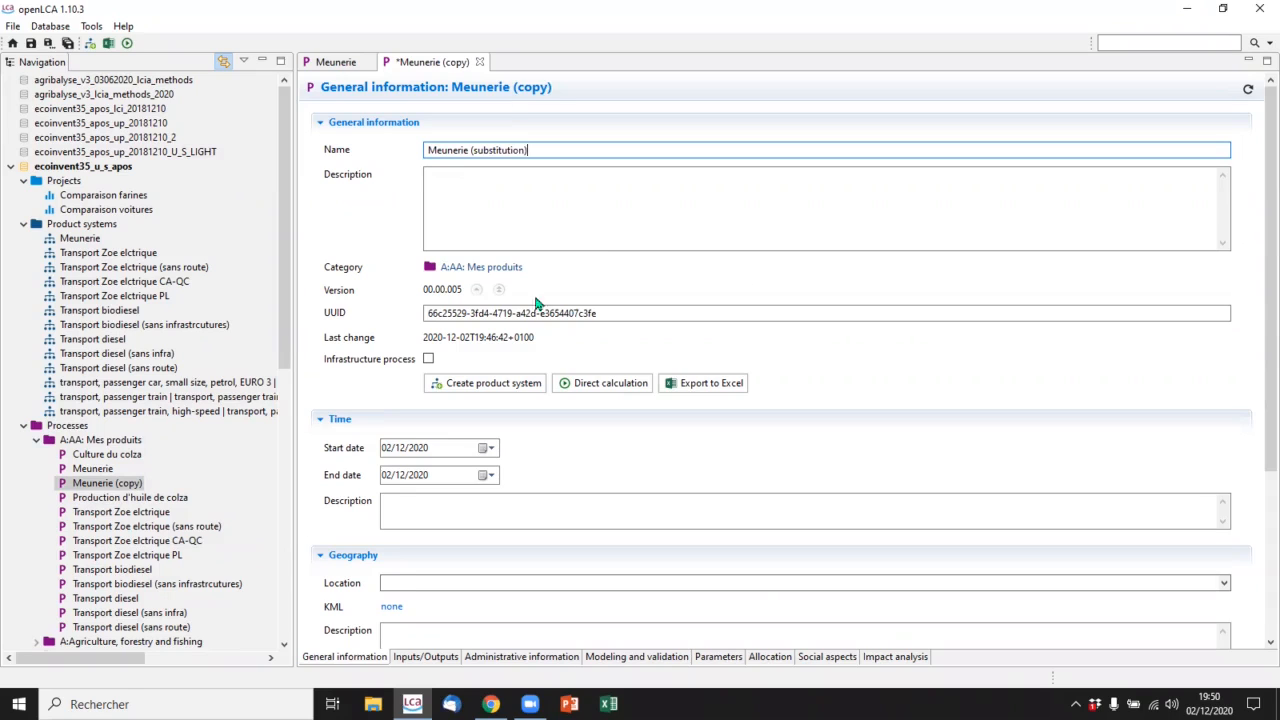
- Remove the Son output from the Meunerie (substitution) process and check its allocation factors
{"action": "left_click", "coordinate": [640, 226]}
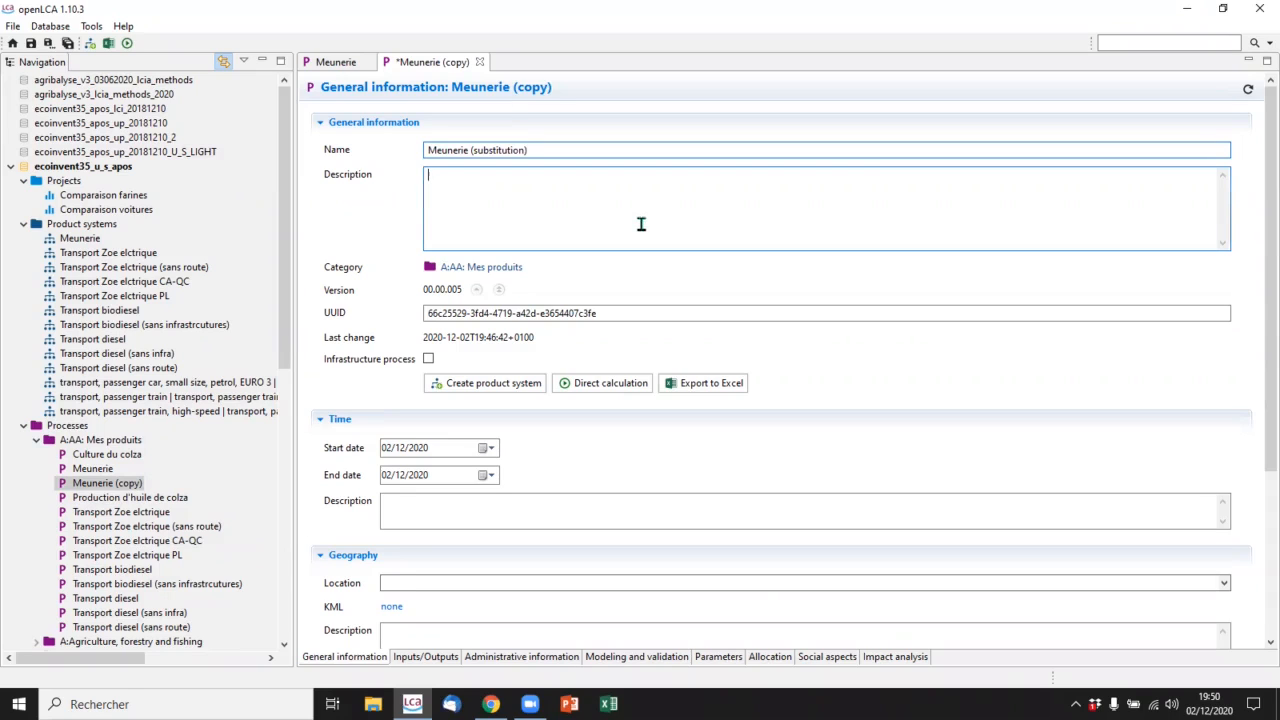
{"action": "left_click", "coordinate": [426, 656]}
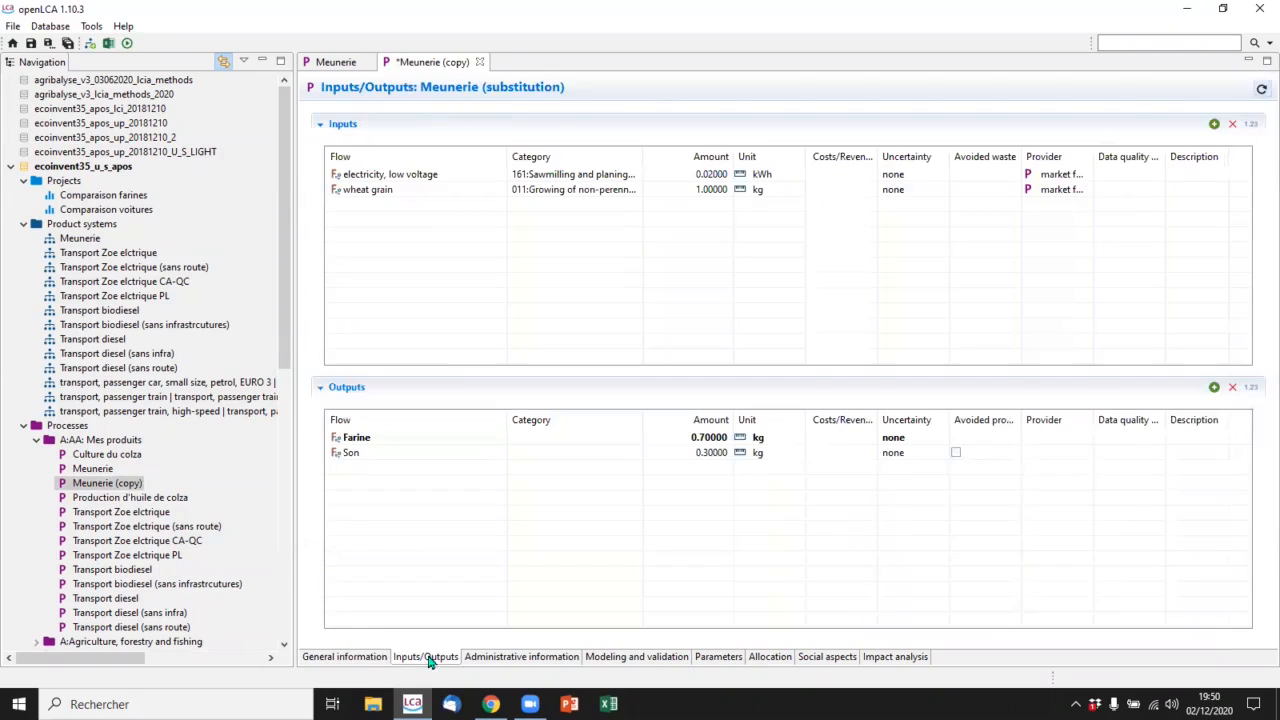
{"action": "right_click", "coordinate": [470, 457]}
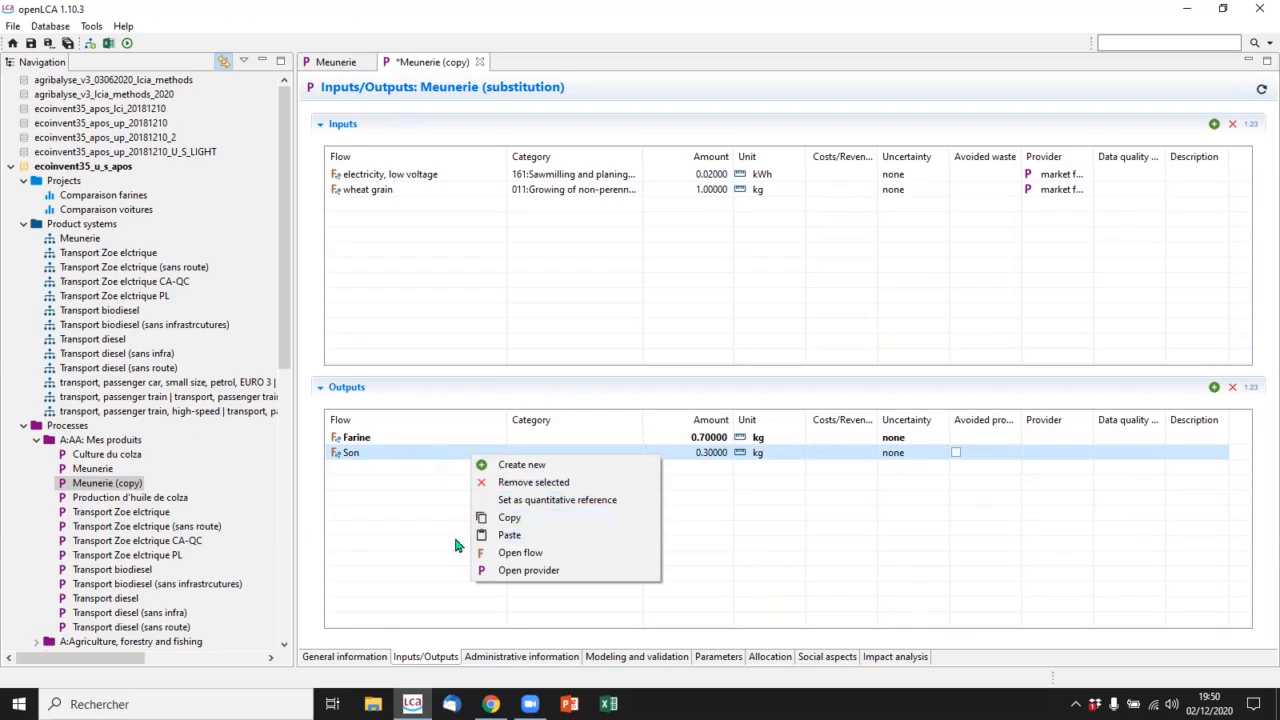
{"action": "left_click", "coordinate": [522, 483]}
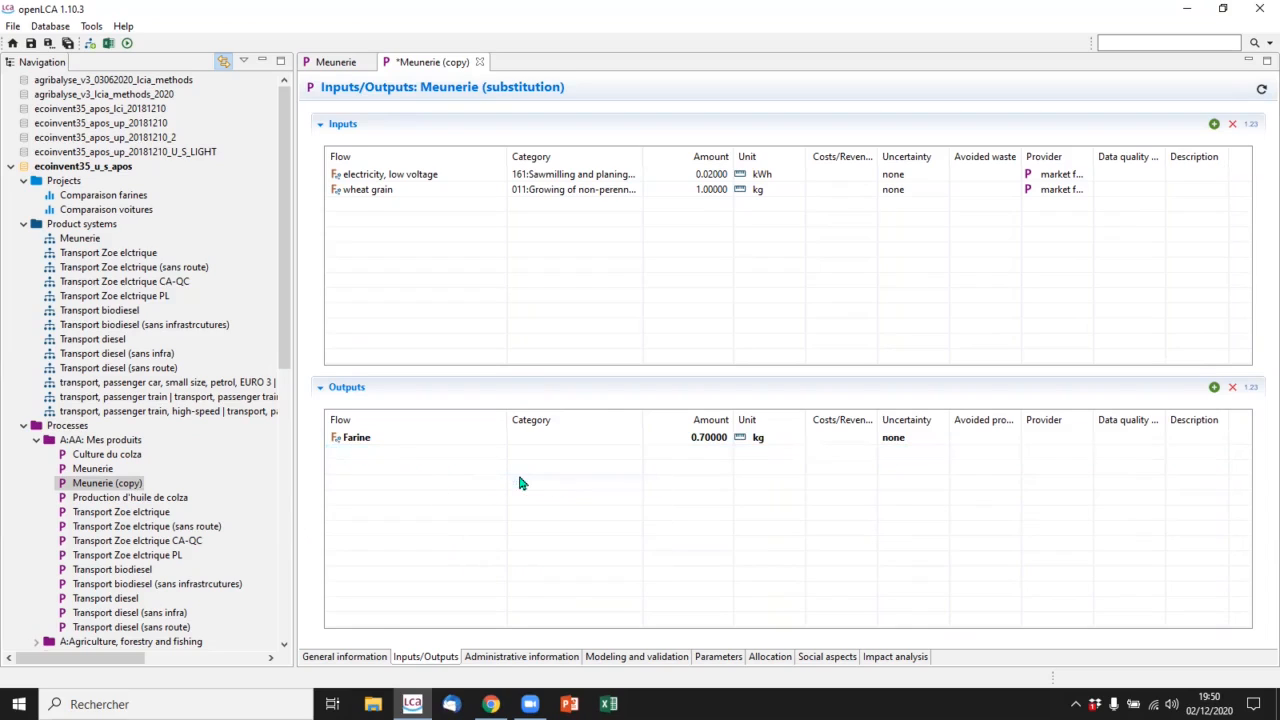
{"action": "left_click", "coordinate": [770, 656]}
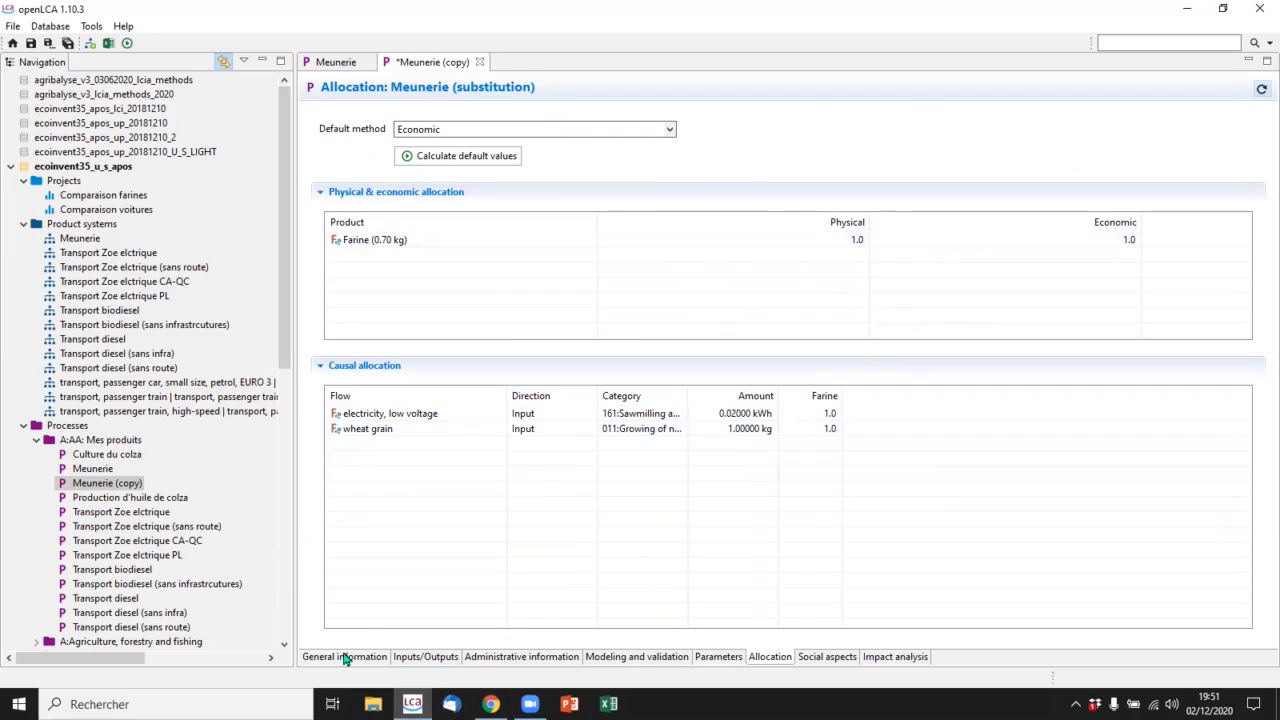
{"action": "left_click", "coordinate": [420, 657]}
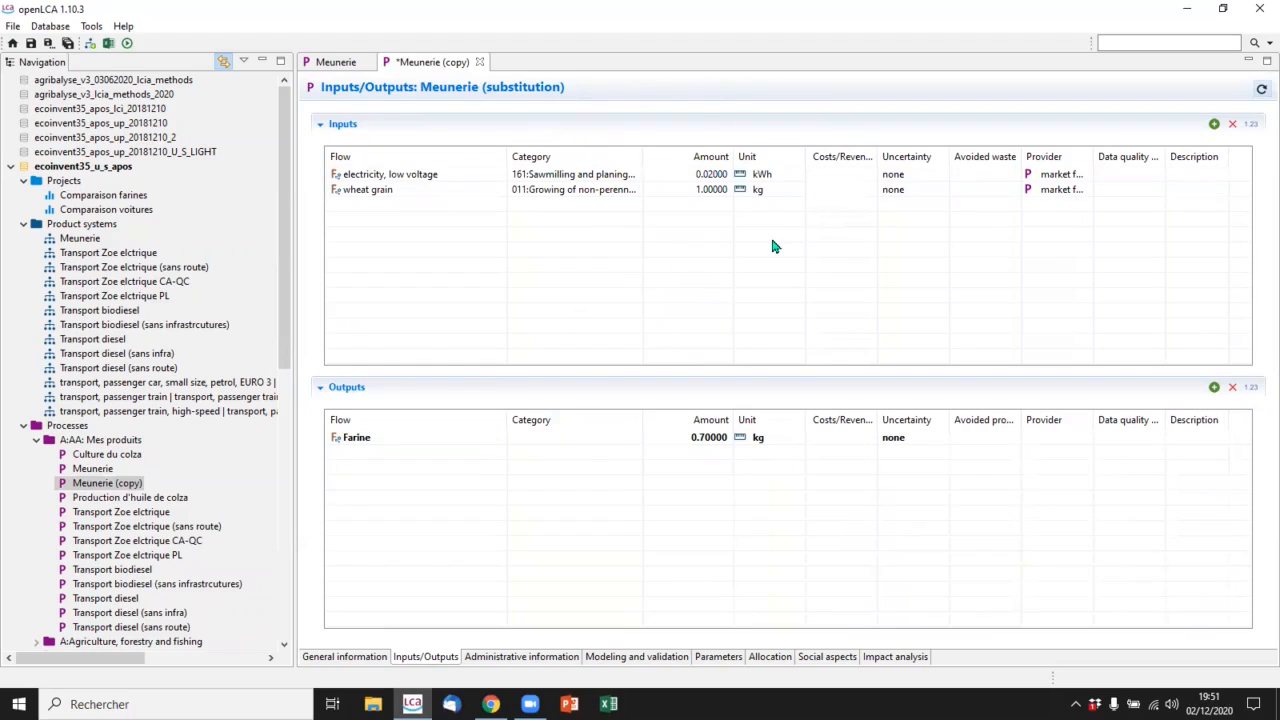
- Add the wheat grain, feed flow to the outputs of Meunerie (substitution) with an amount of 0.3 kg
{"action": "double_click", "coordinate": [456, 459]}
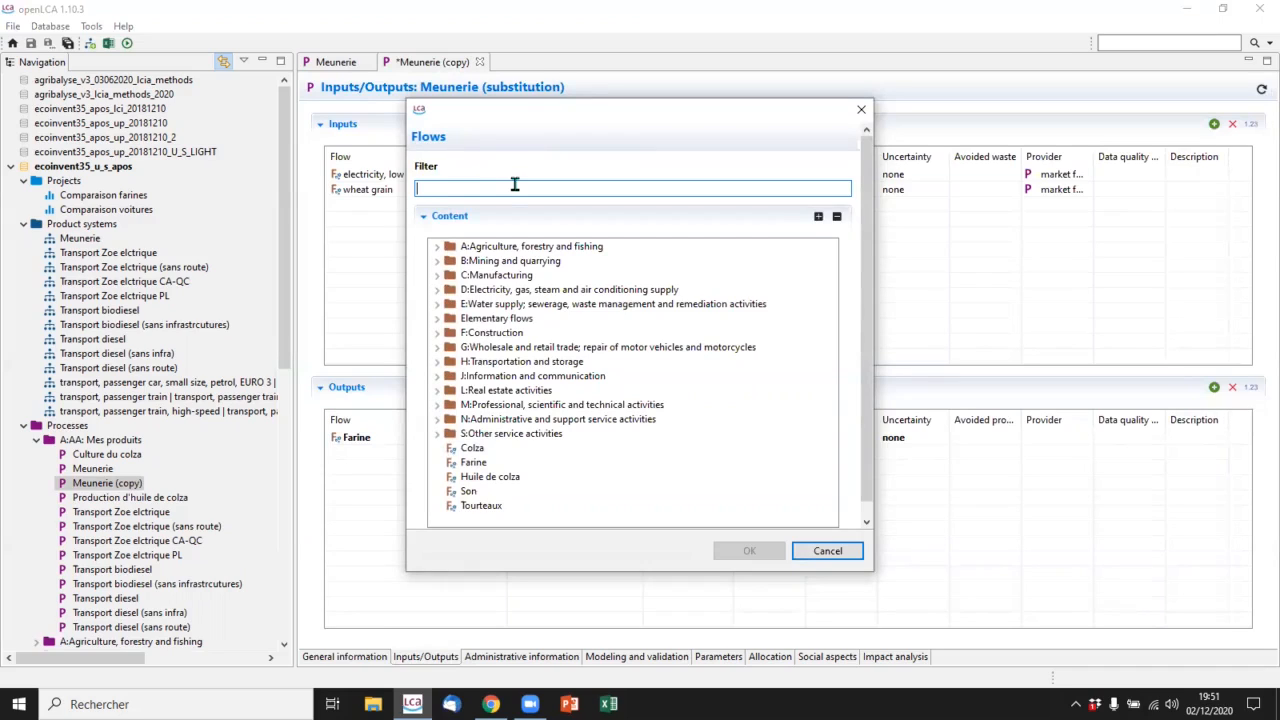
{"action": "type", "text": "feed"}
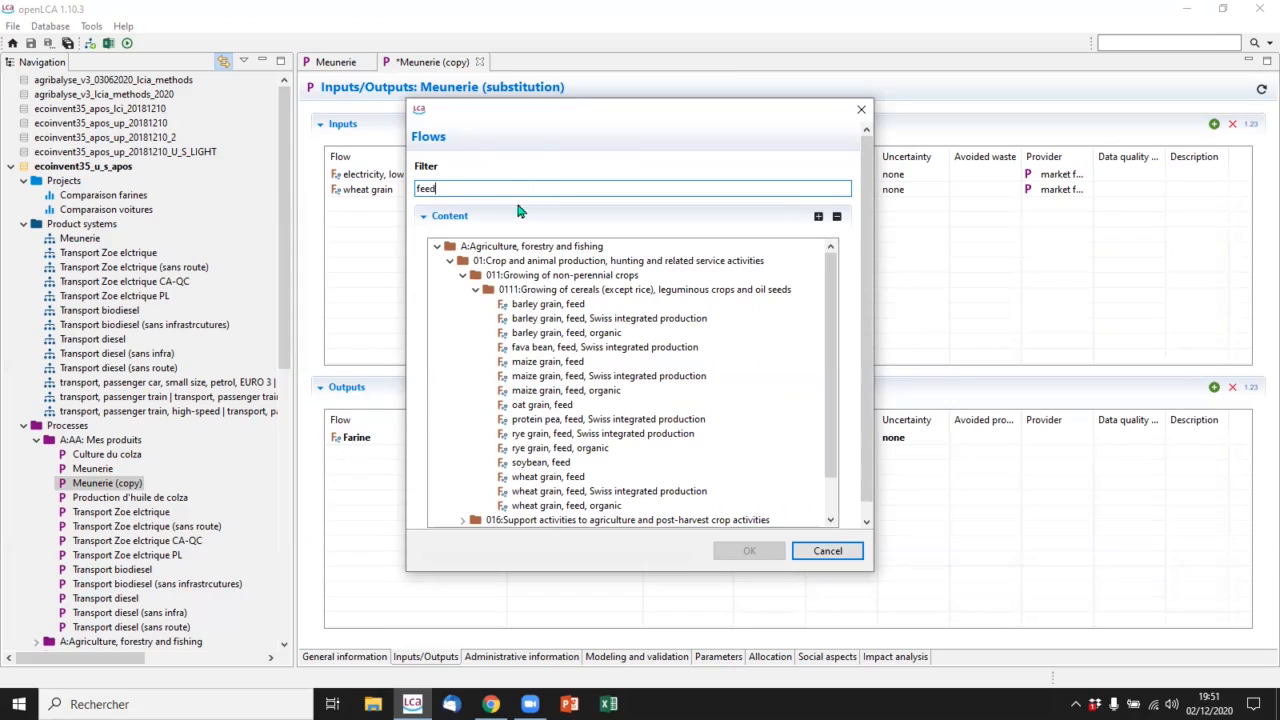
{"action": "left_click", "coordinate": [546, 482]}
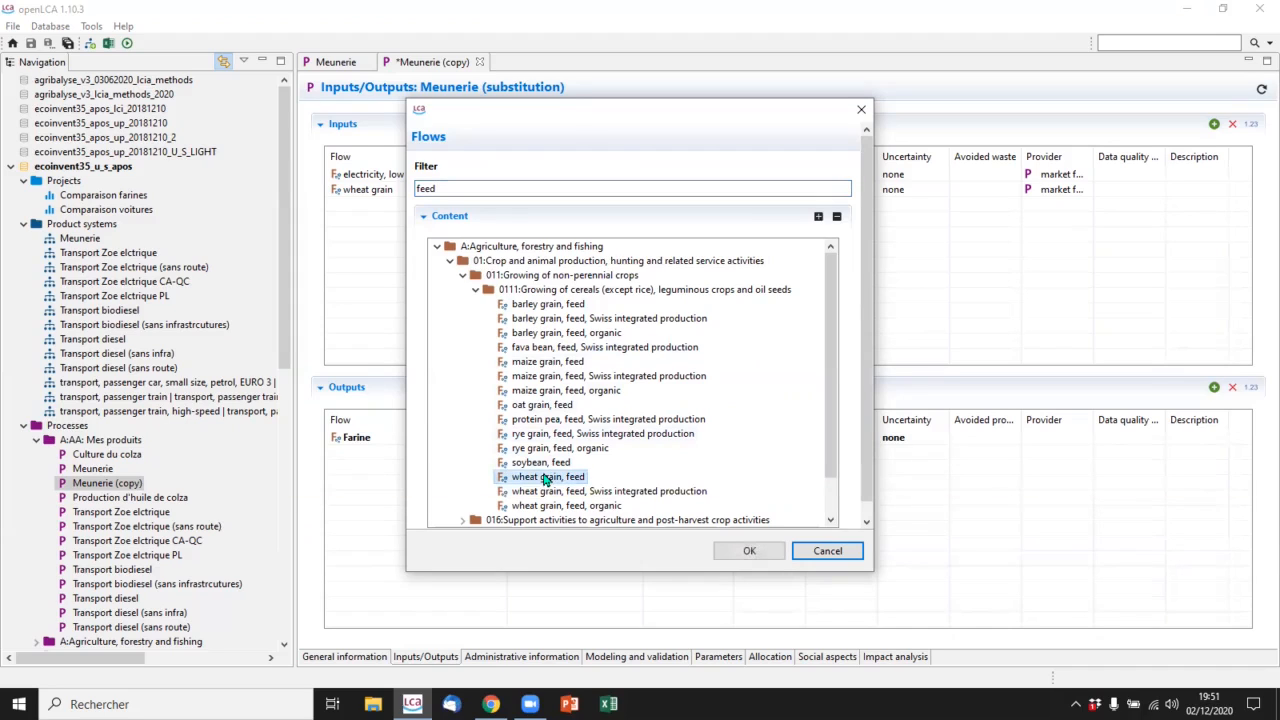
{"action": "double_click", "coordinate": [546, 480]}
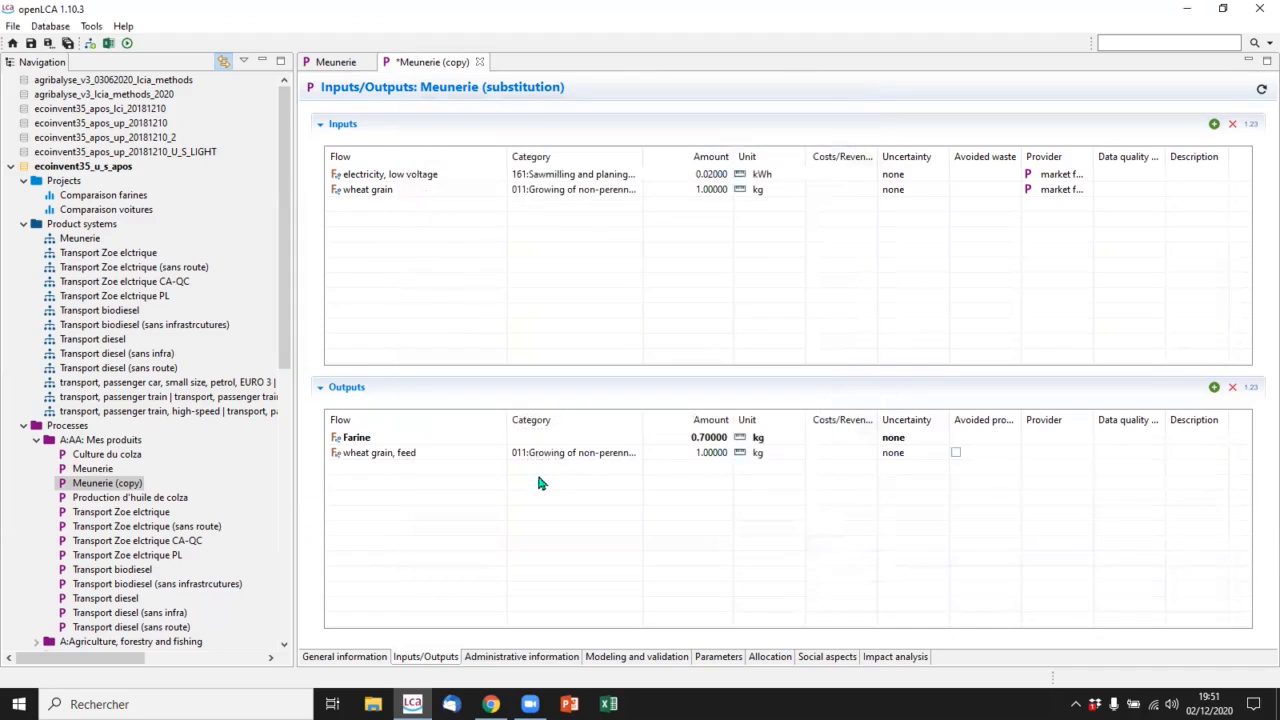
{"action": "left_click", "coordinate": [690, 453]}
{"action": "type", "text": "0"}
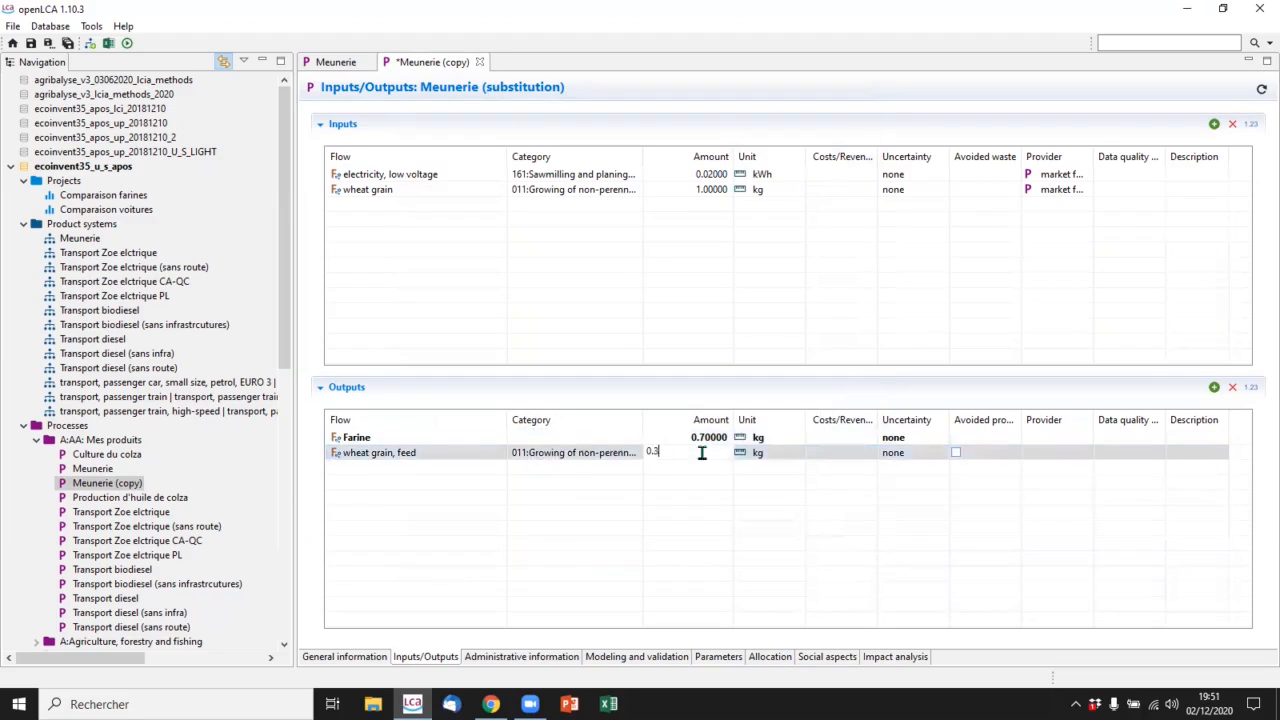
{"action": "type", "text": ".3"}
{"action": "key", "text": "Return"}
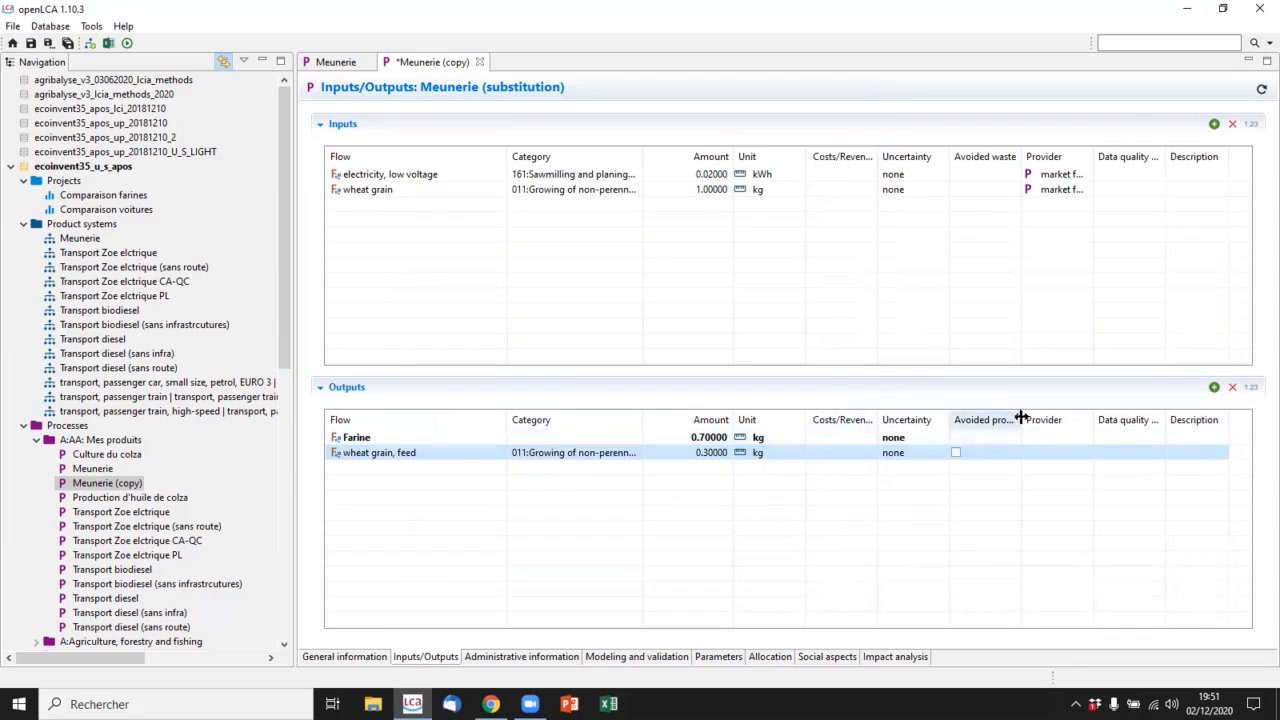
- Mark the wheat grain, feed output as an avoided product with provider market for wheat grain, feed | APOS, S - GLO
{"action": "mouse_move", "coordinate": [1021, 417]}
{"action": "left_mouse_down"}
{"action": "mouse_move", "coordinate": [1057, 414]}
{"action": "mouse_move", "coordinate": [1032, 414]}
{"action": "left_mouse_up"}
{"action": "left_click_drag", "start_coordinate": [643, 420], "coordinate": [520, 424]}
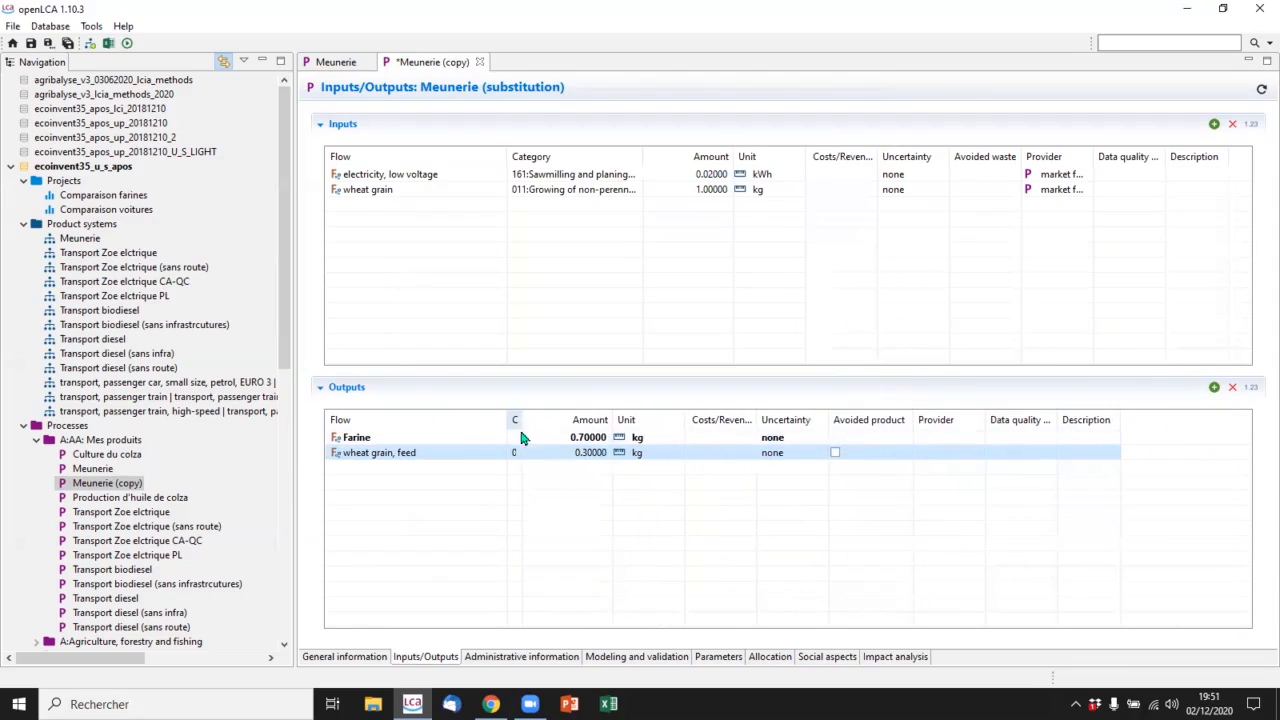
{"action": "left_click", "coordinate": [836, 453]}
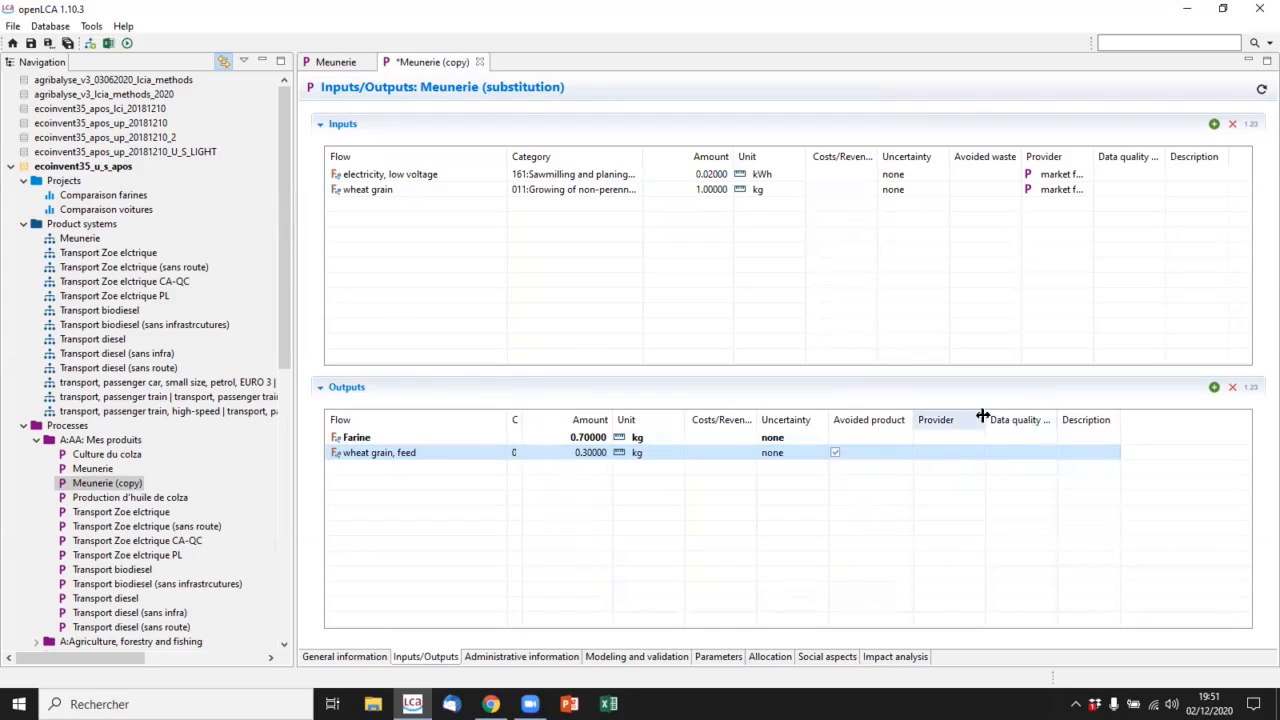
{"action": "left_click_drag", "start_coordinate": [983, 415], "coordinate": [1152, 417]}
{"action": "left_click", "coordinate": [1146, 456]}
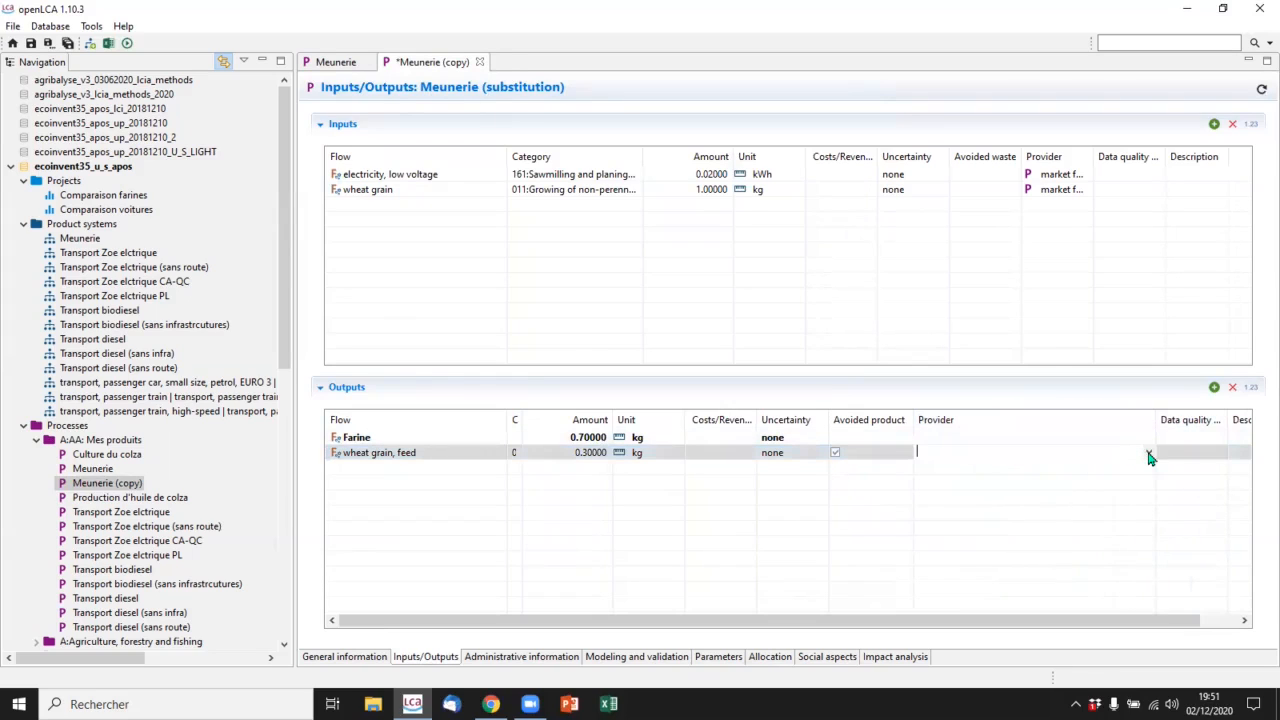
{"action": "left_click", "coordinate": [1149, 454]}
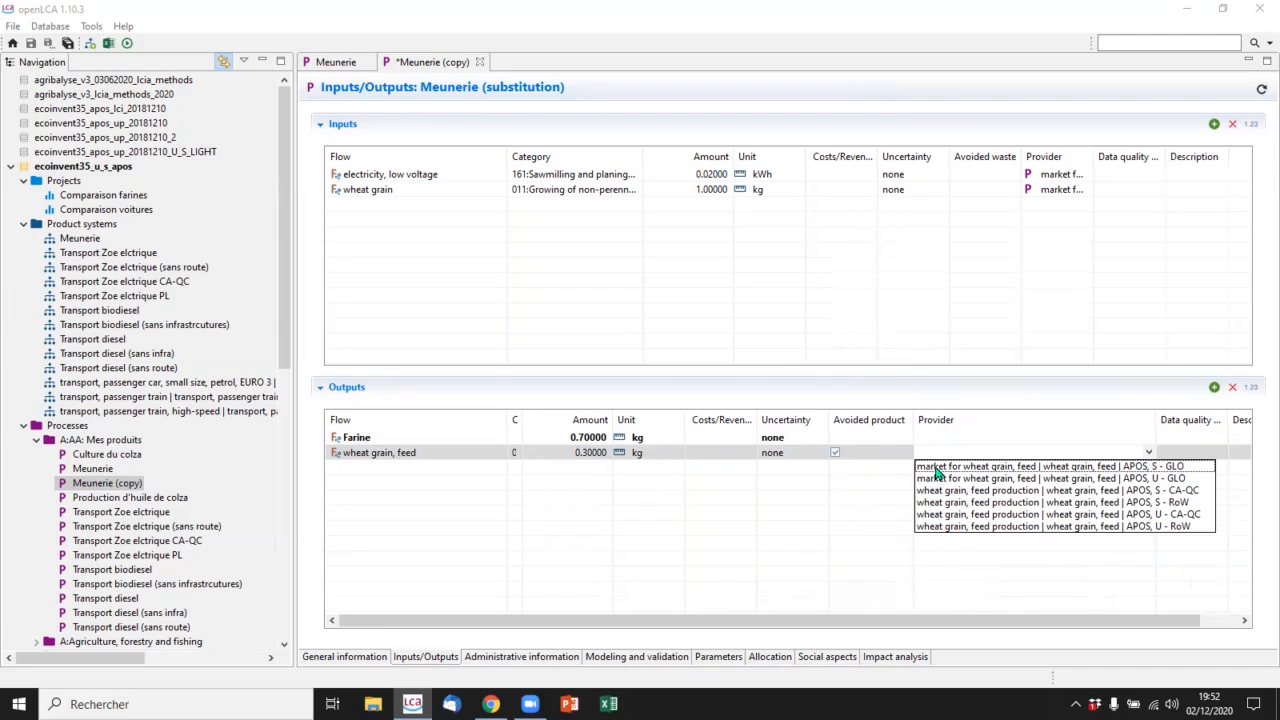
{"action": "left_click", "coordinate": [1013, 467]}
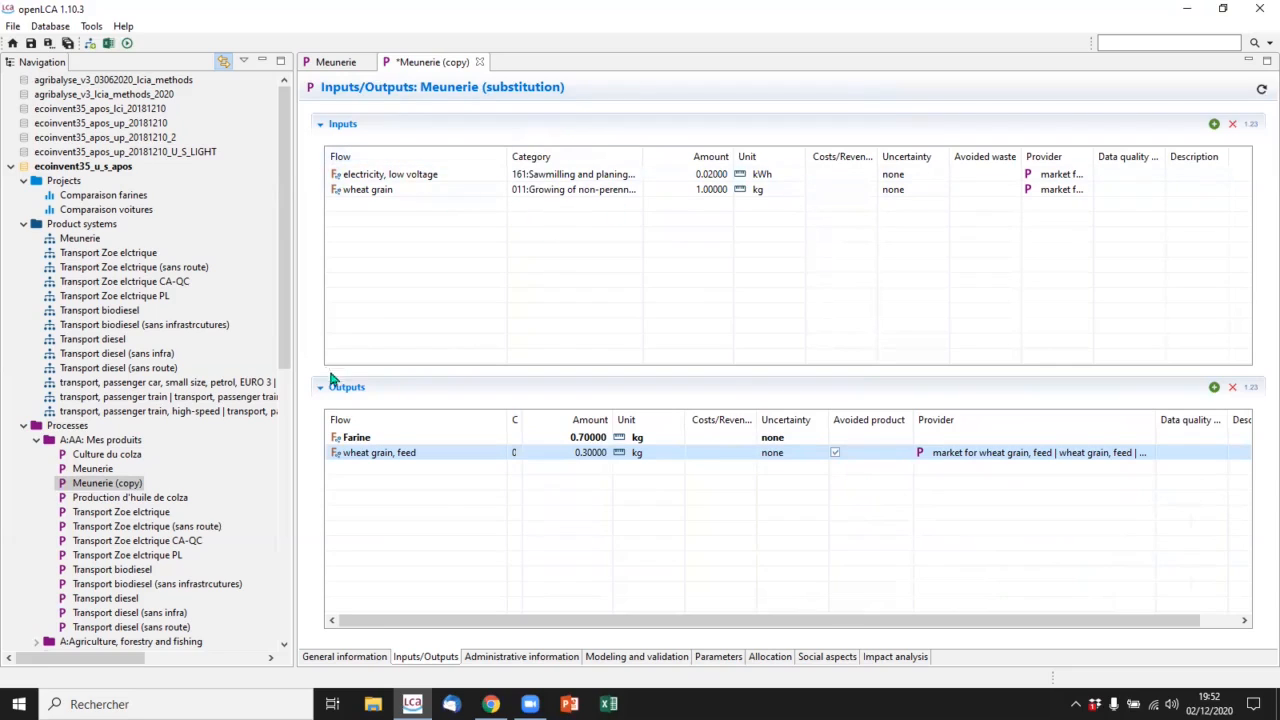
- Save the Meunerie (substitution) process and create a product system of the same name from it
{"action": "left_click", "coordinate": [31, 43]}
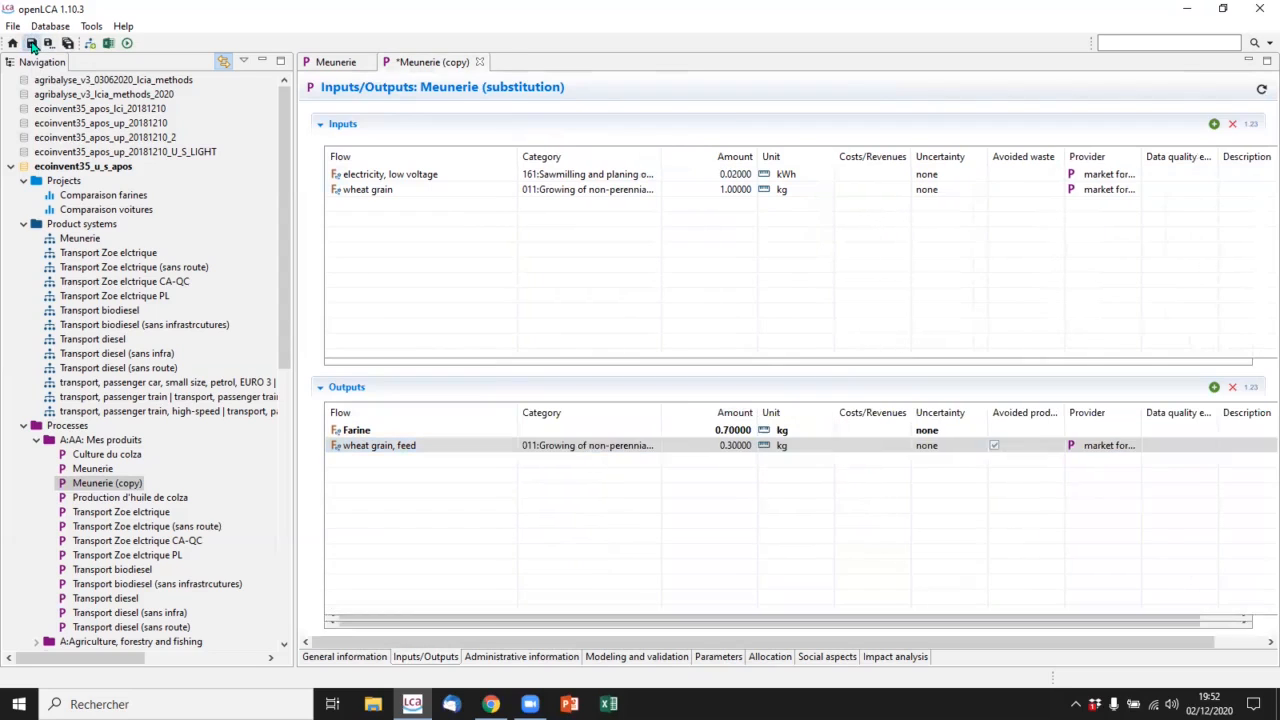
{"action": "left_click", "coordinate": [372, 657]}
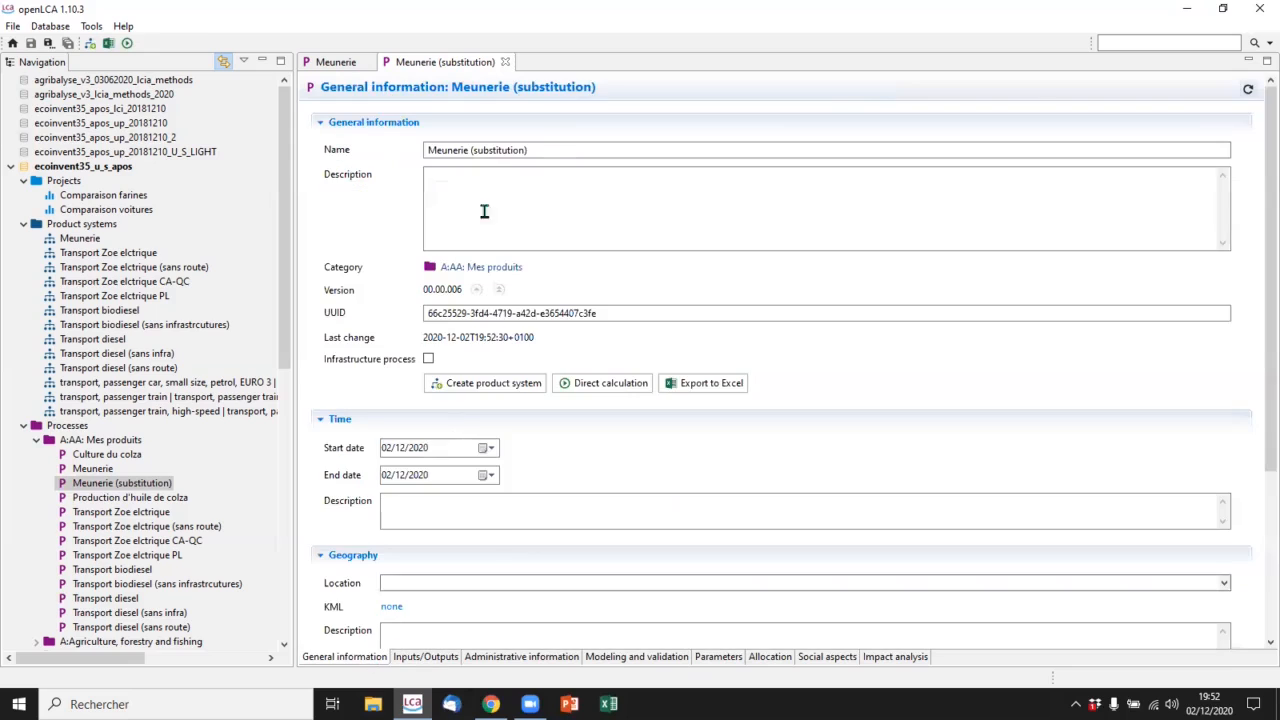
{"action": "left_click", "coordinate": [456, 389]}
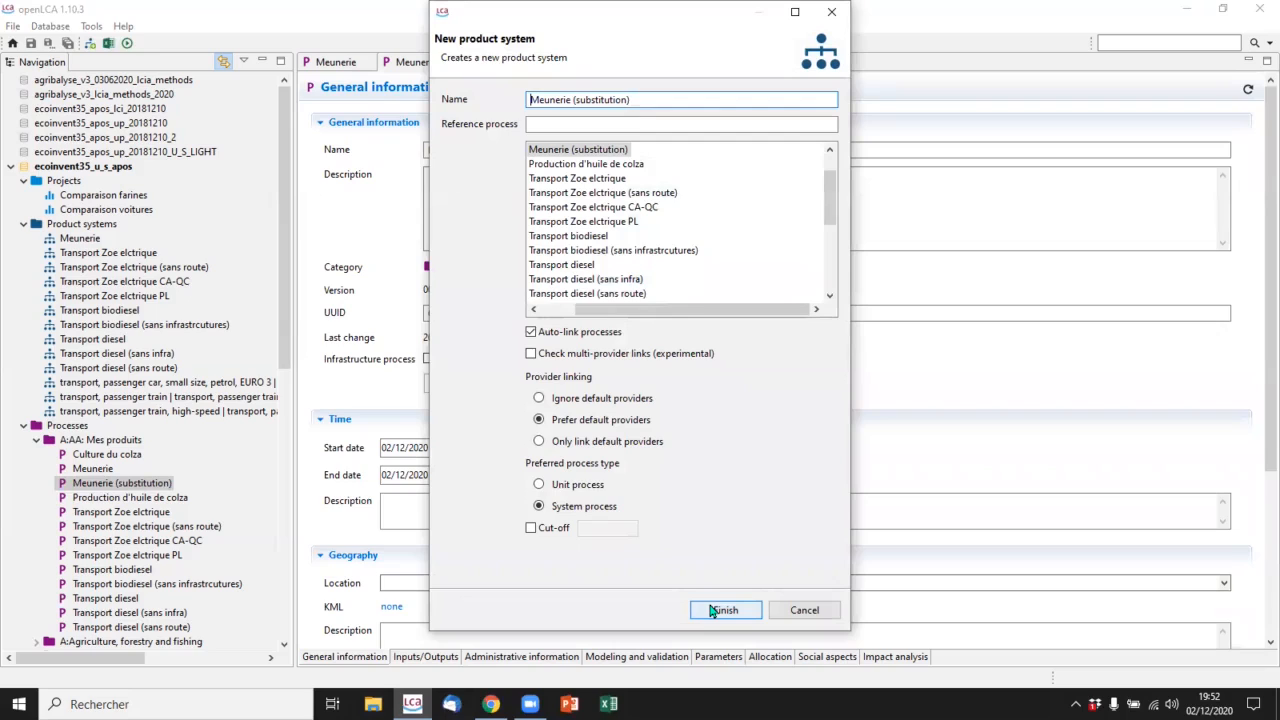
{"action": "left_click", "coordinate": [724, 610]}
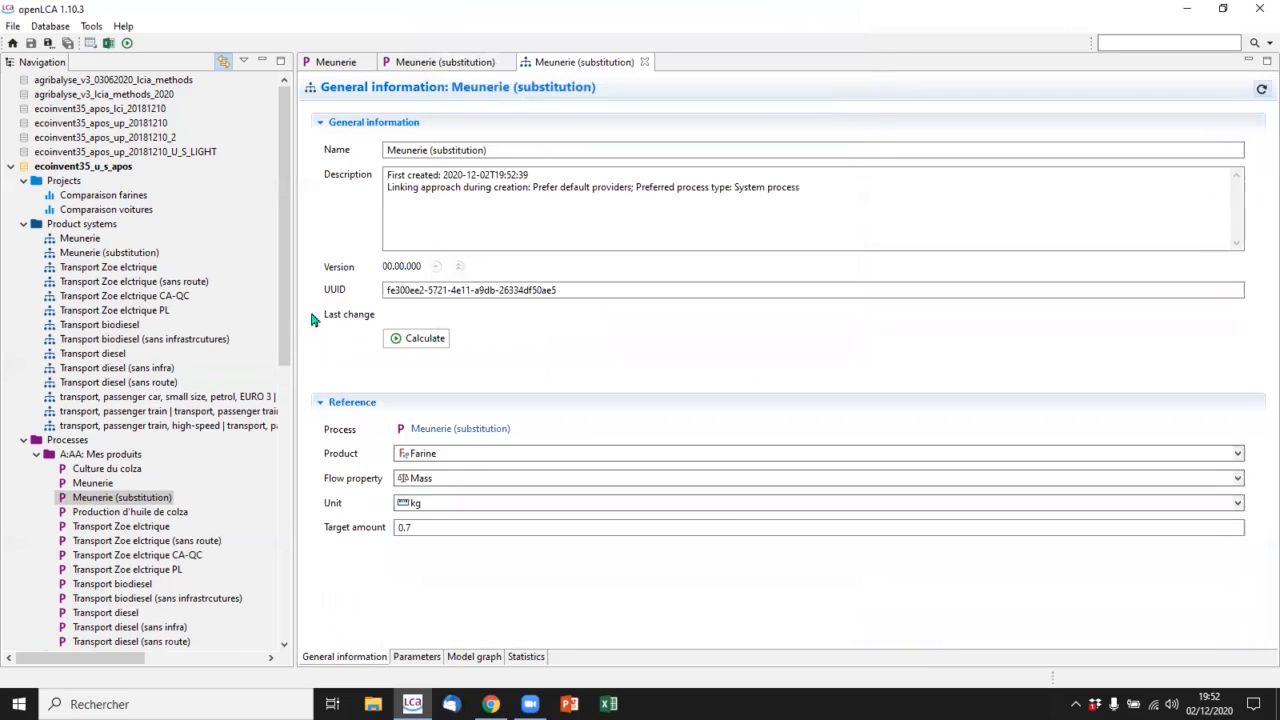
- Calculate the Meunerie (substitution) product system with ReCiPe 2016 Midpoint (H) and allocation as defined in processes
{"action": "left_click", "coordinate": [424, 339]}
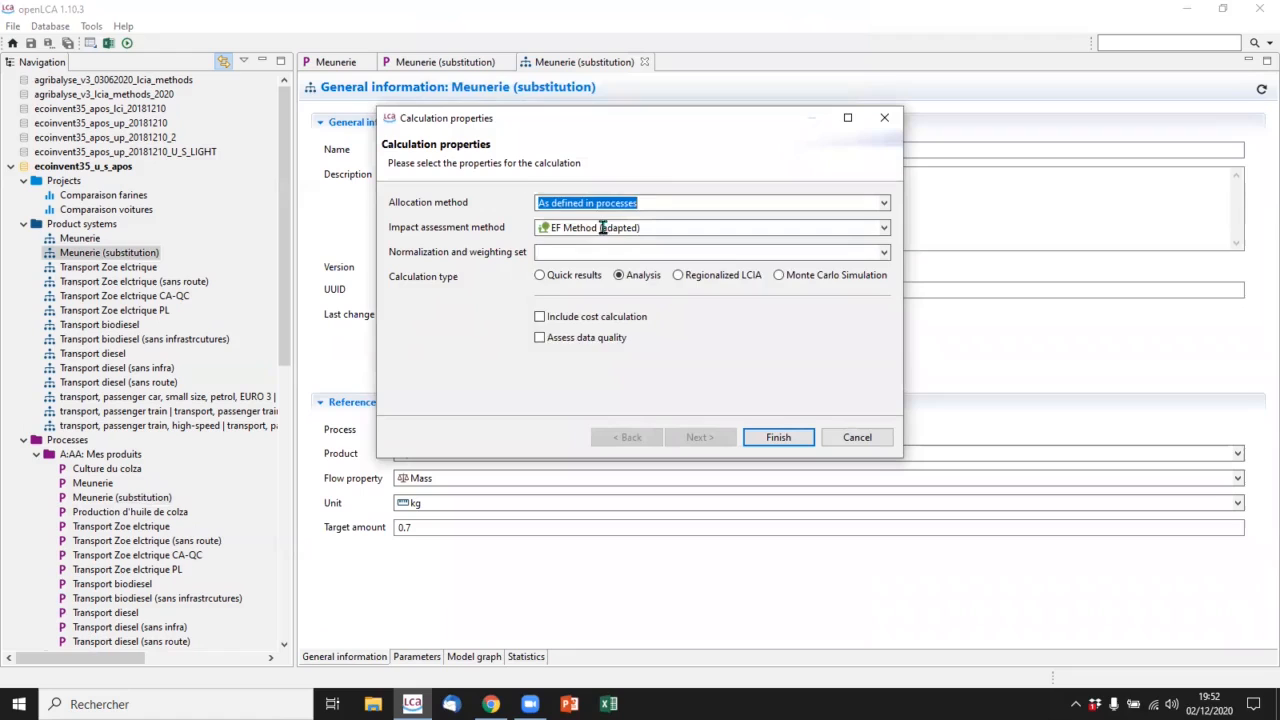
{"action": "left_click", "coordinate": [603, 228]}
{"action": "scroll", "coordinate": [616, 265], "scroll_direction": "down", "scroll_amount": 8}
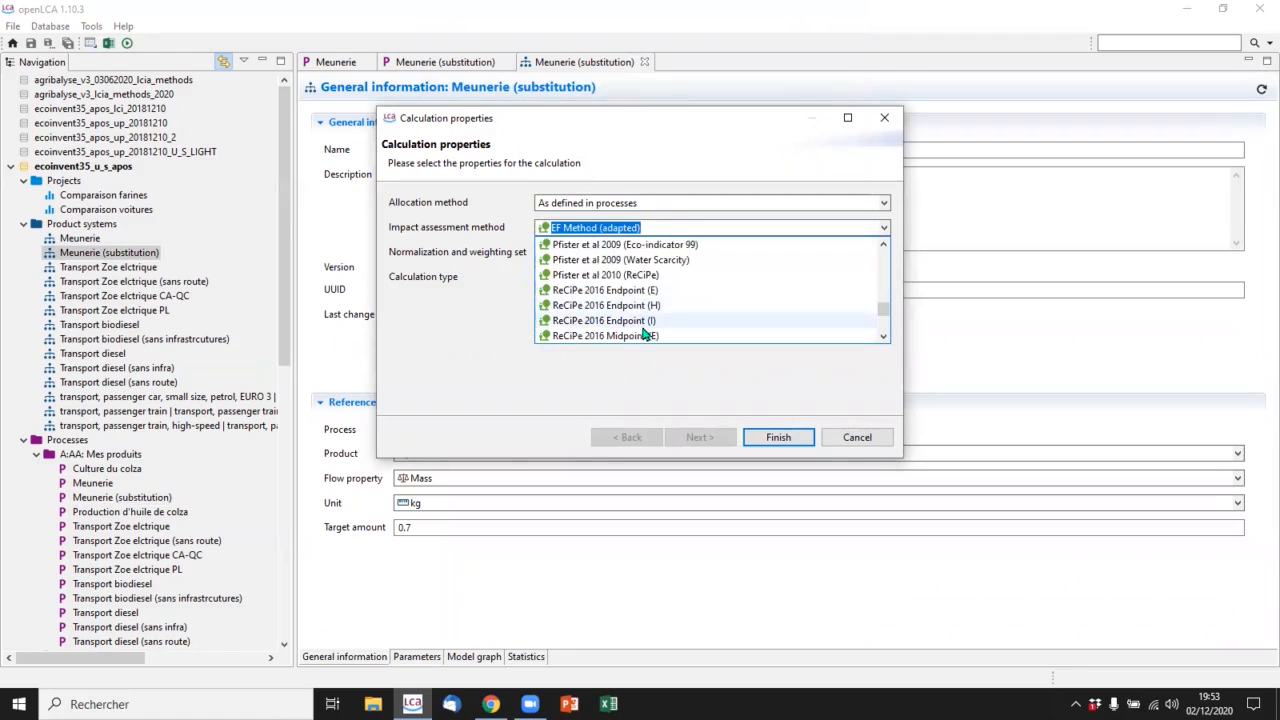
{"action": "scroll", "coordinate": [645, 333], "scroll_direction": "down", "scroll_amount": 1}
{"action": "left_click", "coordinate": [636, 307]}
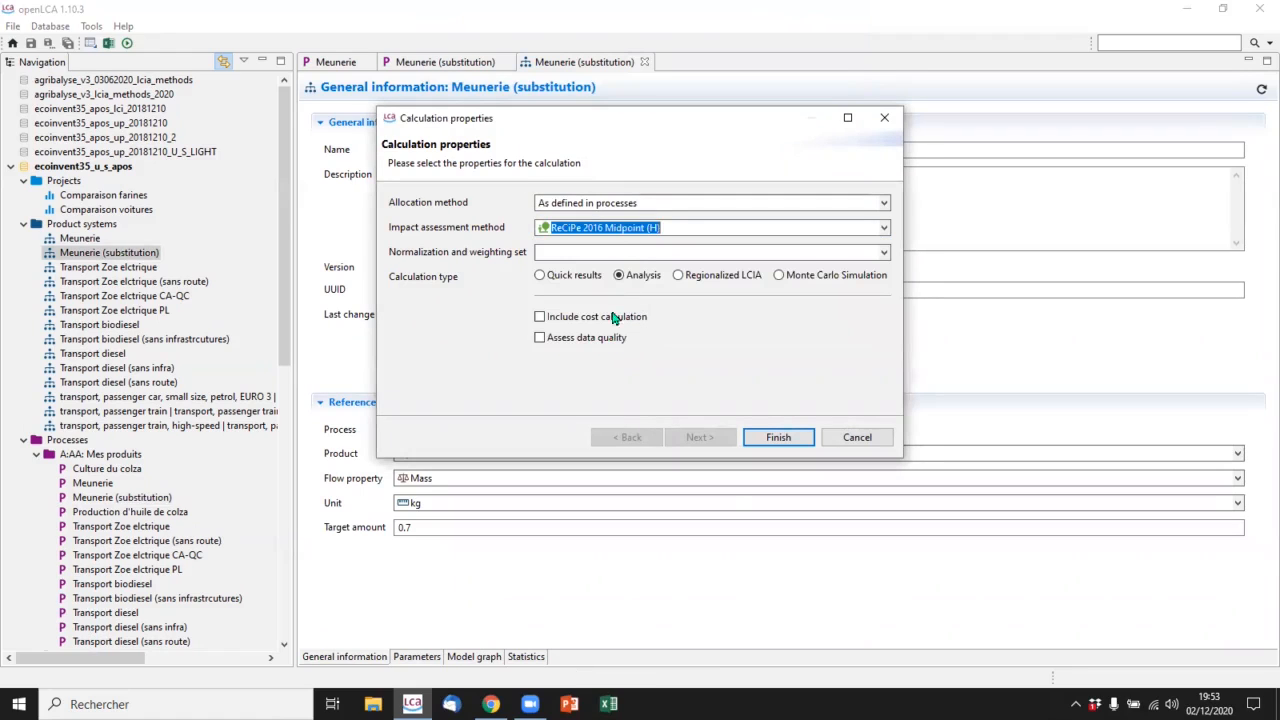
{"action": "left_click", "coordinate": [630, 202]}
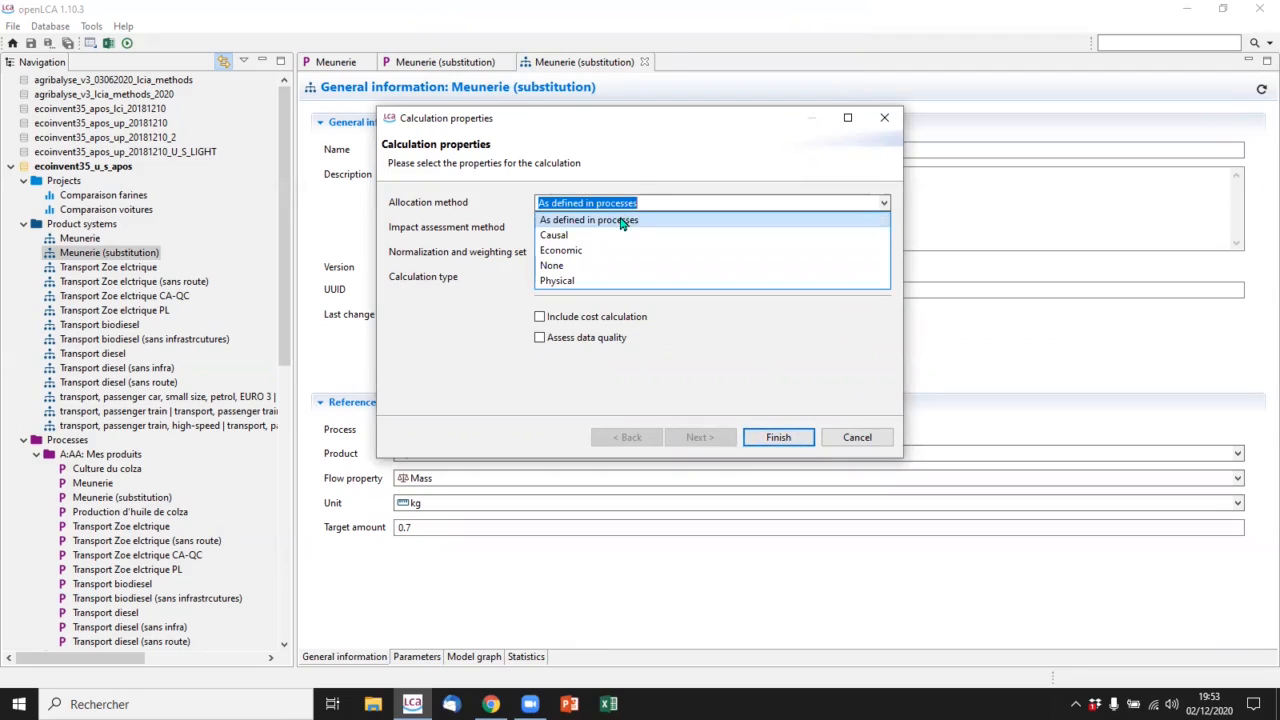
{"action": "left_click", "coordinate": [608, 220]}
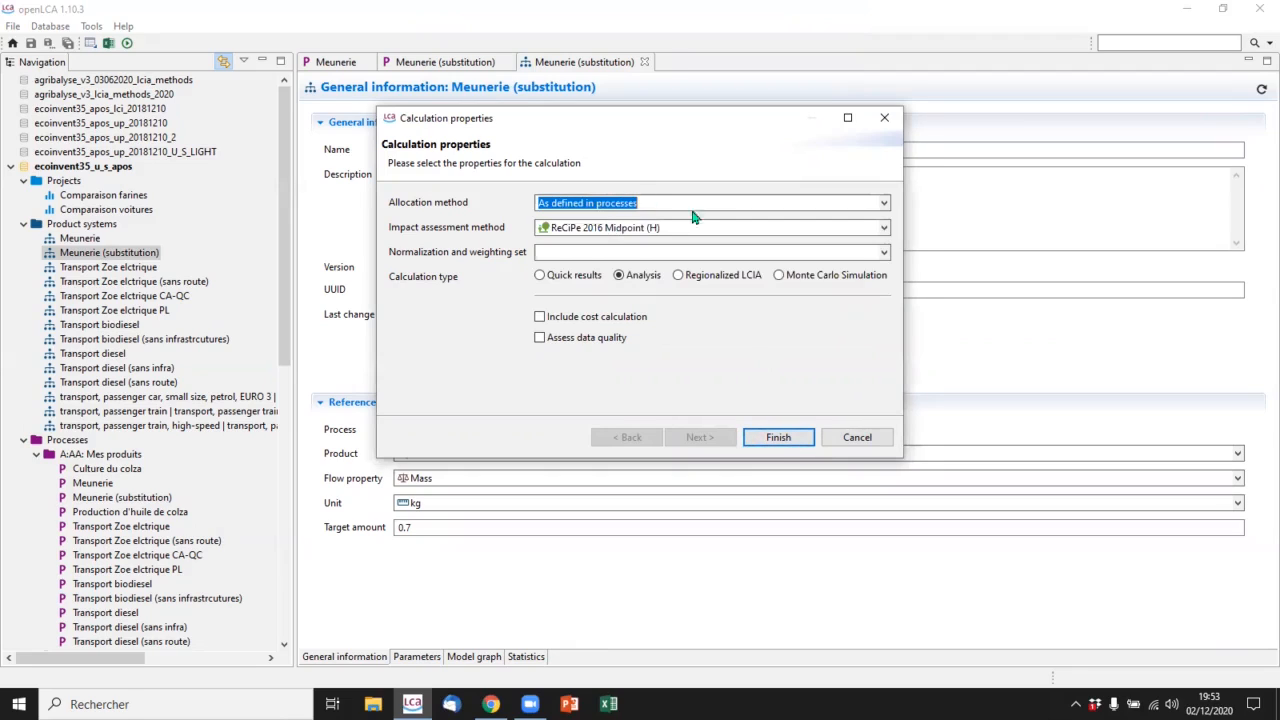
{"action": "left_click", "coordinate": [778, 437]}
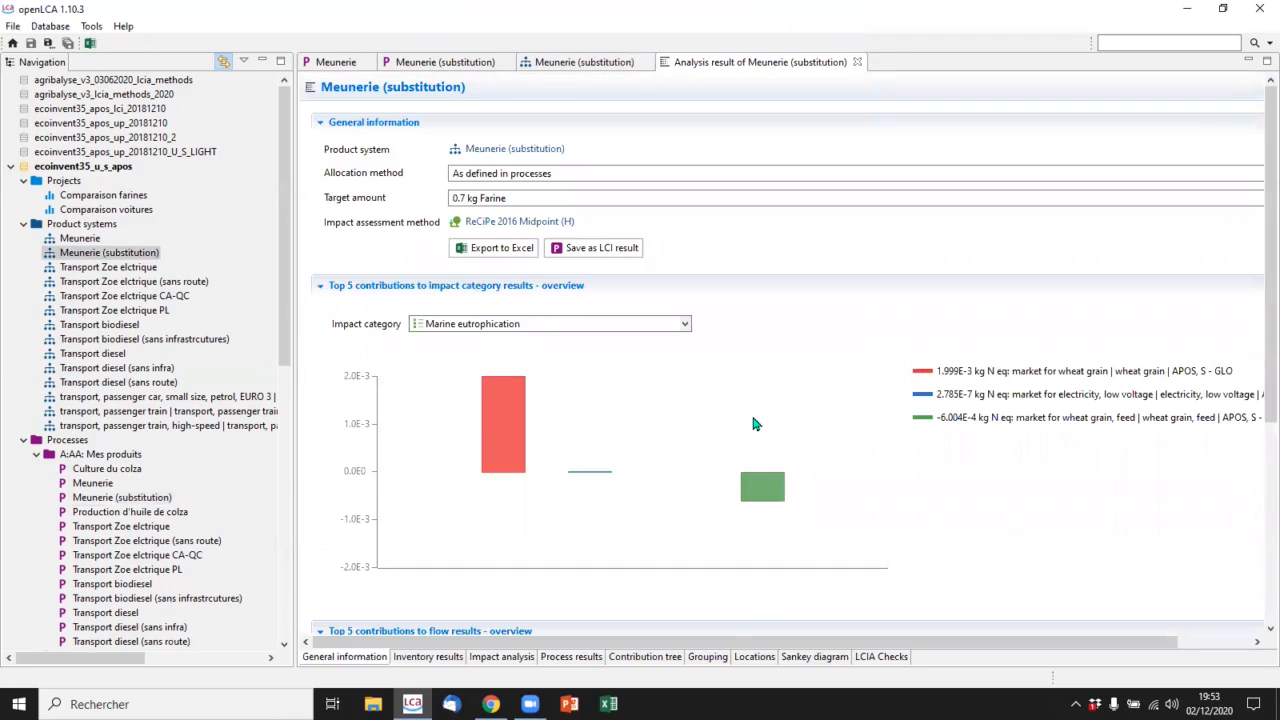
- Display the contribution tree of the analysis result for the Global warming impact category
{"action": "left_click", "coordinate": [645, 657]}
{"action": "left_click", "coordinate": [352, 155]}
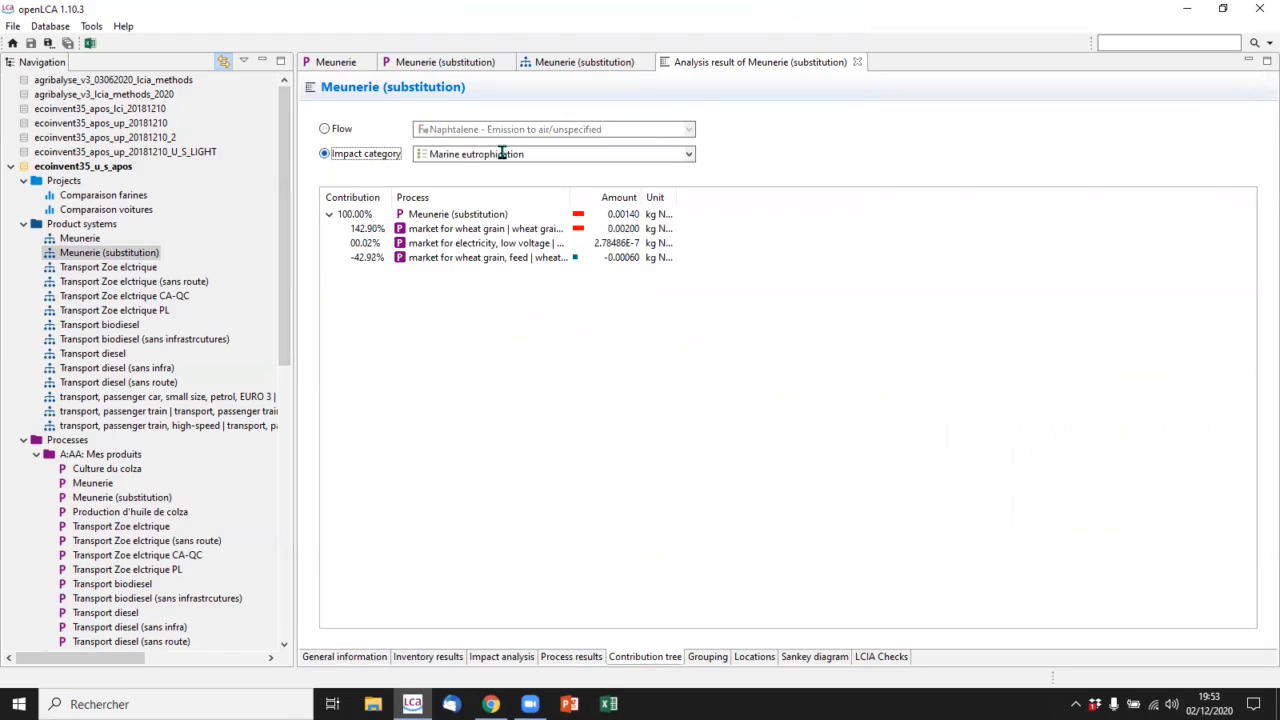
{"action": "left_click", "coordinate": [503, 153]}
{"action": "scroll", "coordinate": [538, 268], "scroll_direction": "down", "scroll_amount": 1}
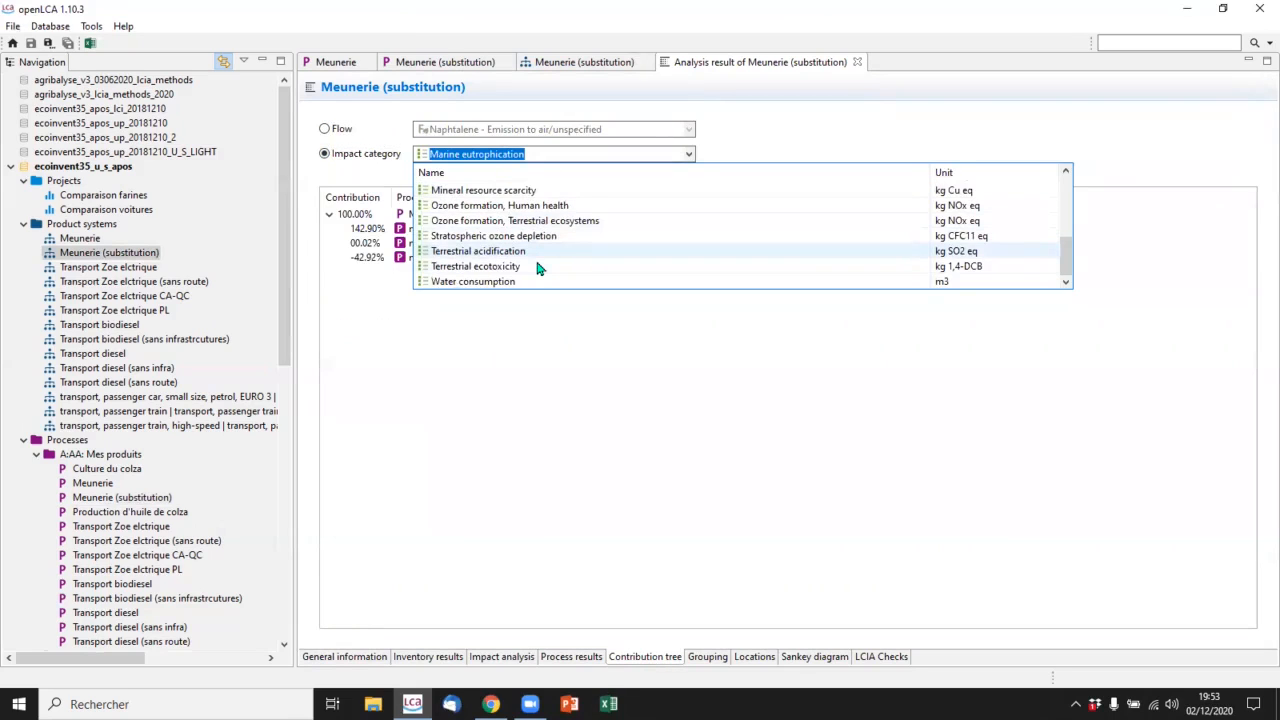
{"action": "scroll", "coordinate": [540, 266], "scroll_direction": "up", "scroll_amount": 4}
{"action": "left_click", "coordinate": [540, 251]}
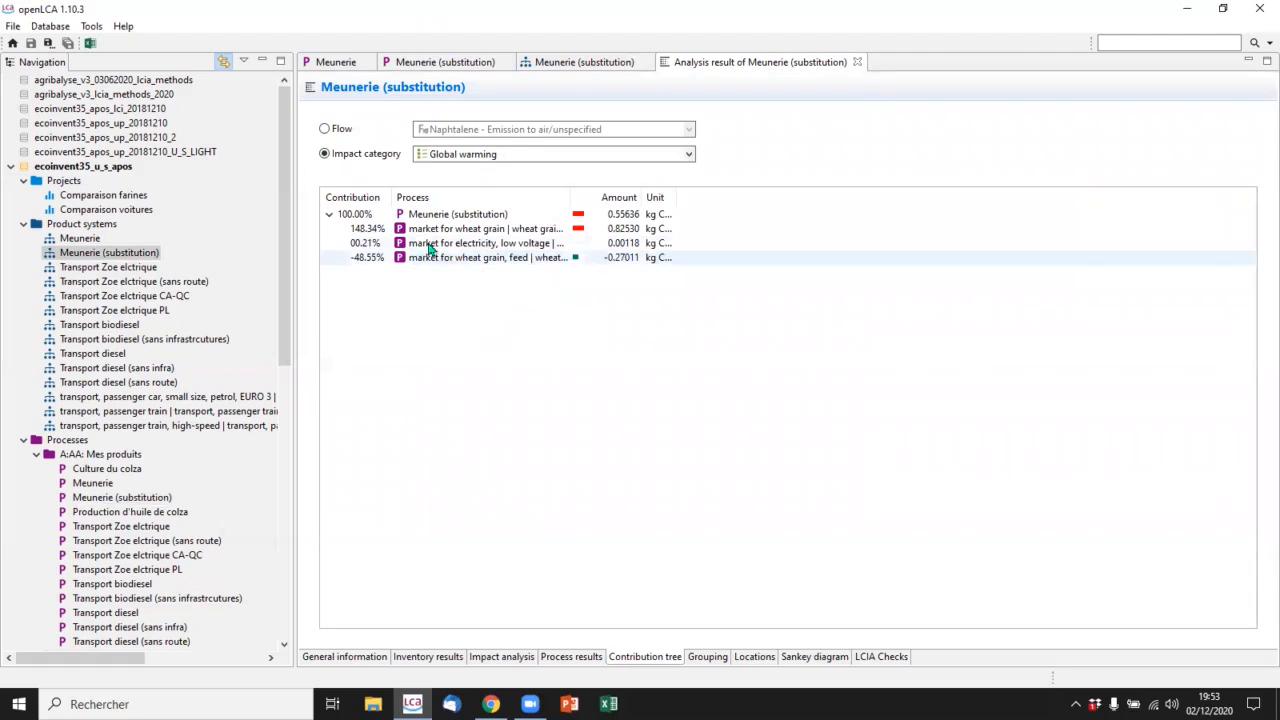
- Widen the contribution tree columns, examine the avoided feed wheat's contribution to global warming, and close the analysis result
{"action": "mouse_move", "coordinate": [397, 197]}
{"action": "left_mouse_down"}
{"action": "mouse_move", "coordinate": [436, 202]}
{"action": "mouse_move", "coordinate": [420, 200]}
{"action": "left_mouse_up"}
{"action": "left_click_drag", "start_coordinate": [699, 197], "coordinate": [750, 195]}
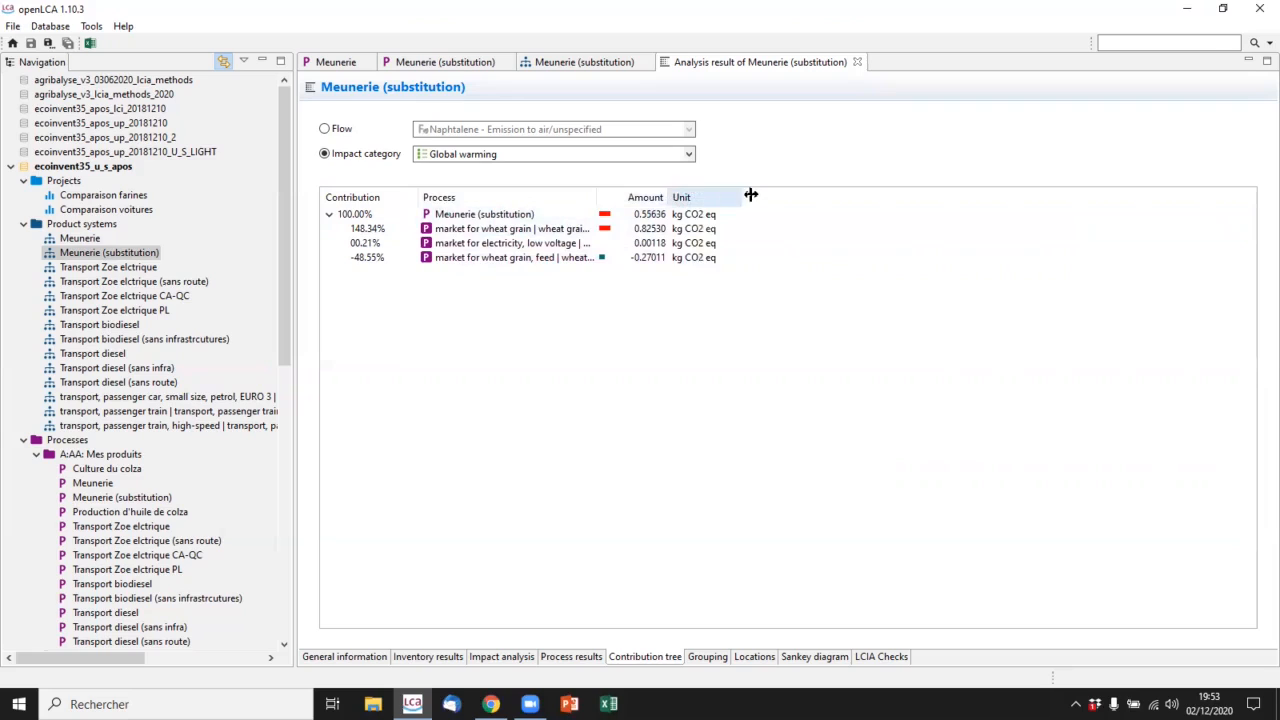
{"action": "left_click_drag", "start_coordinate": [663, 190], "coordinate": [721, 192]}
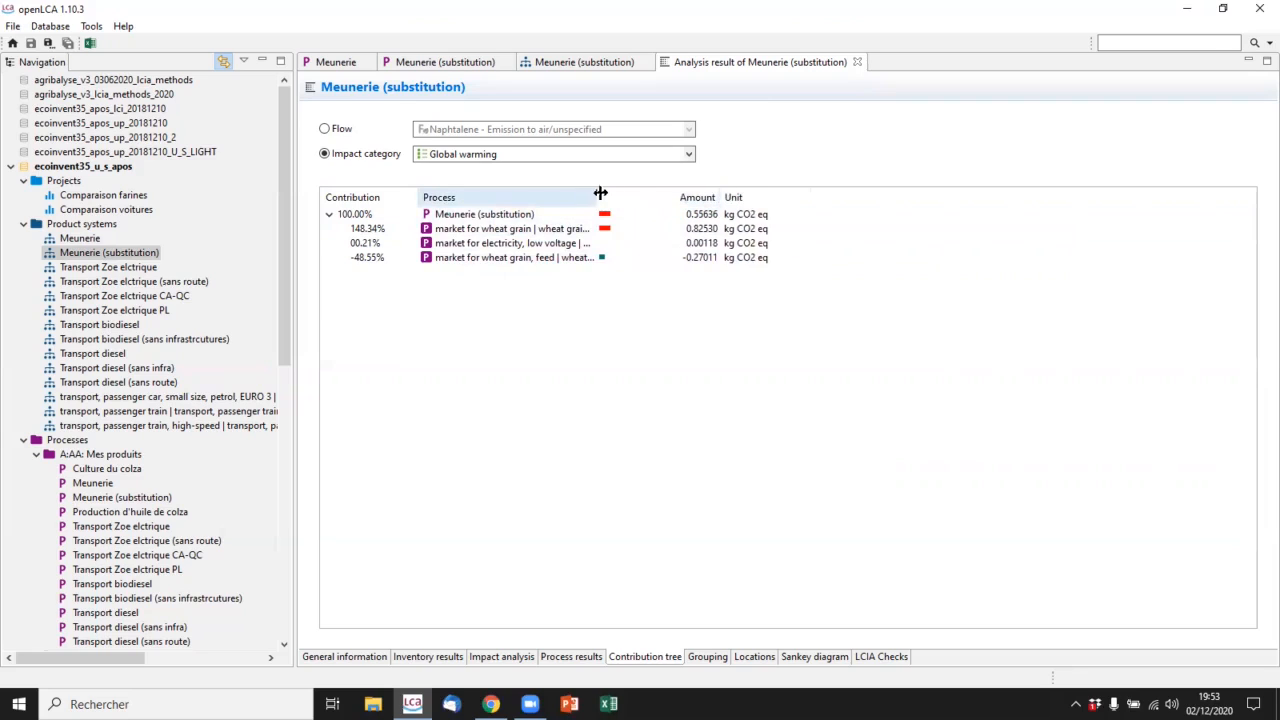
{"action": "left_click_drag", "start_coordinate": [600, 192], "coordinate": [747, 197]}
{"action": "left_click", "coordinate": [604, 260]}
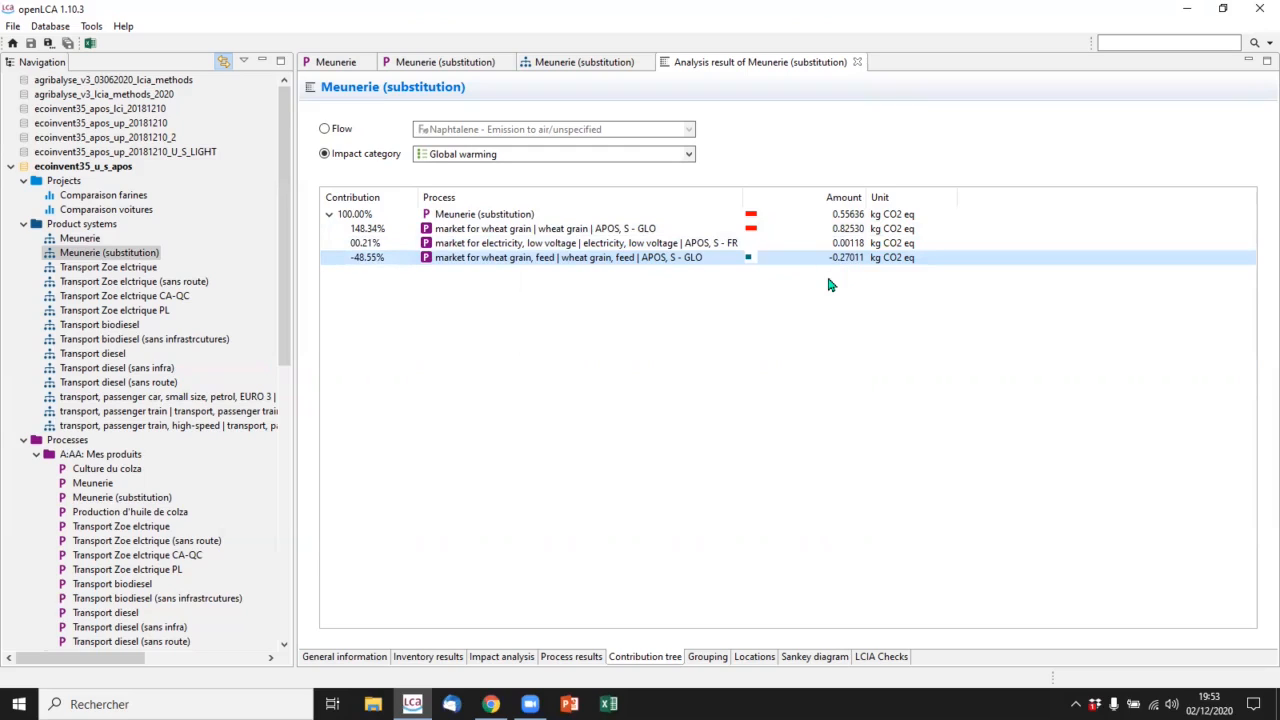
{"action": "left_click", "coordinate": [857, 62]}
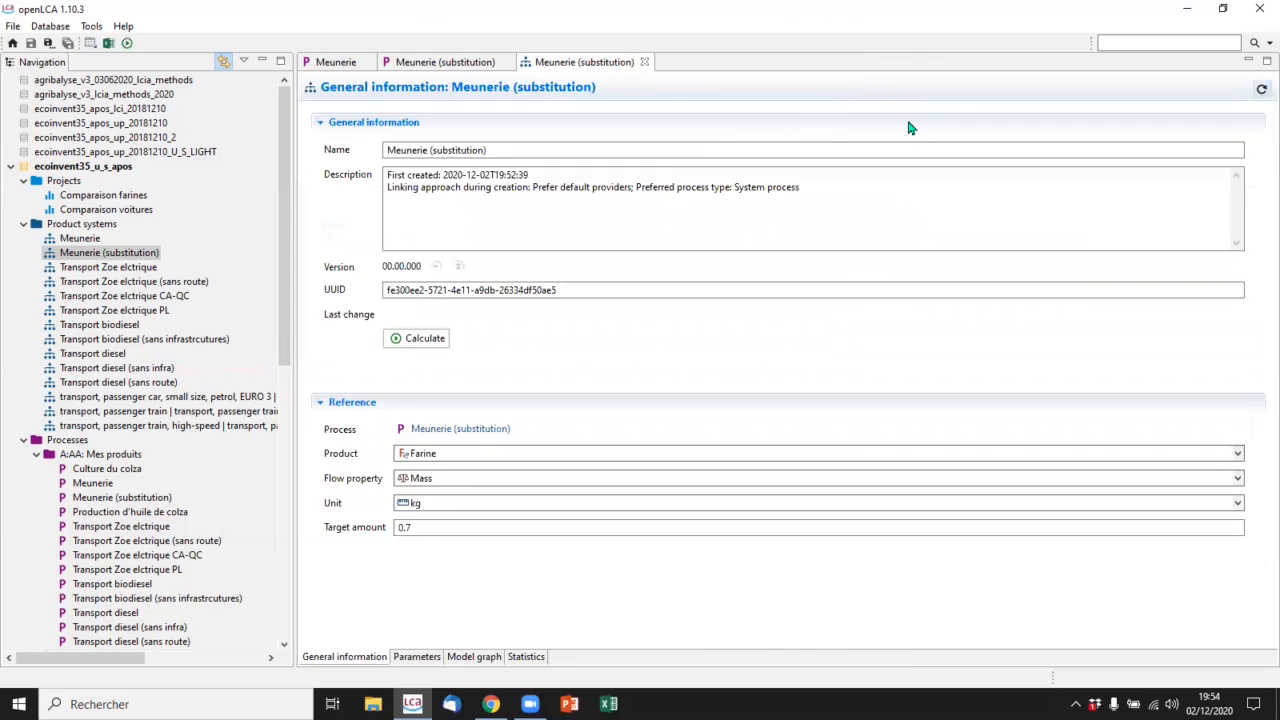
- Add the Meunerie (substitution) product system to the compared product systems of the Comparaison farines project
{"action": "double_click", "coordinate": [106, 195]}
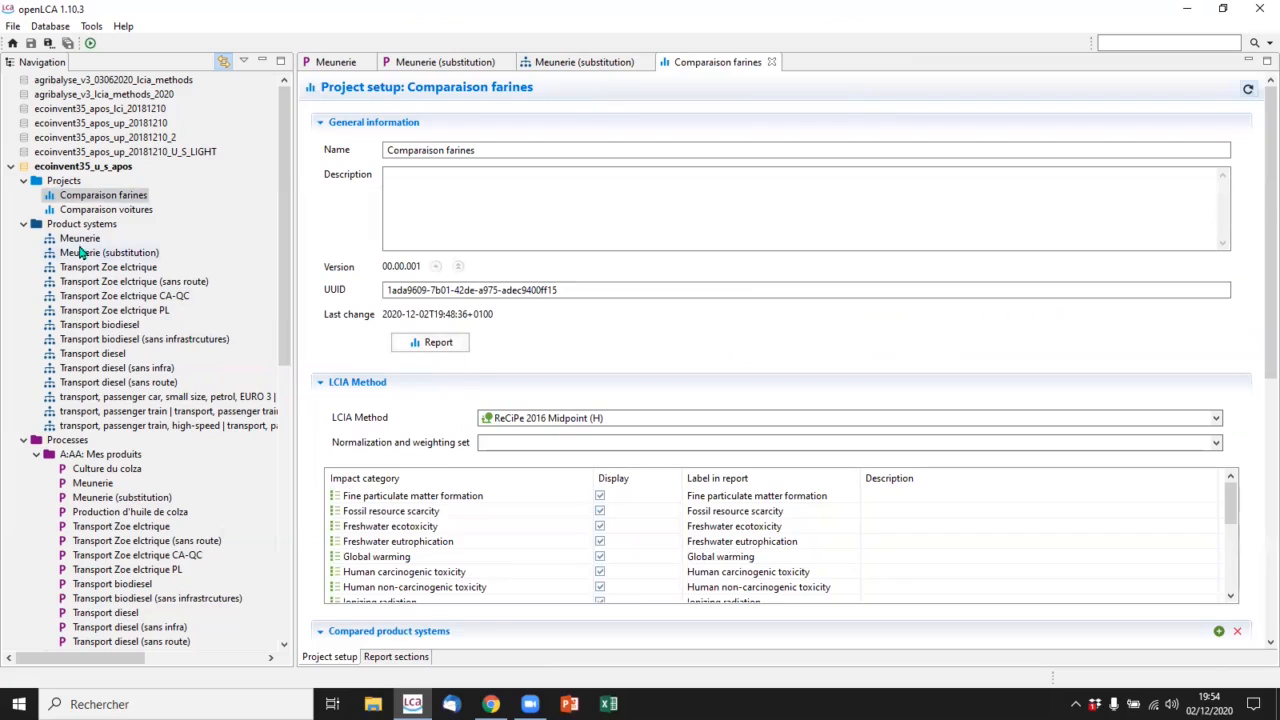
{"action": "scroll", "coordinate": [310, 590], "scroll_direction": "down", "scroll_amount": 4}
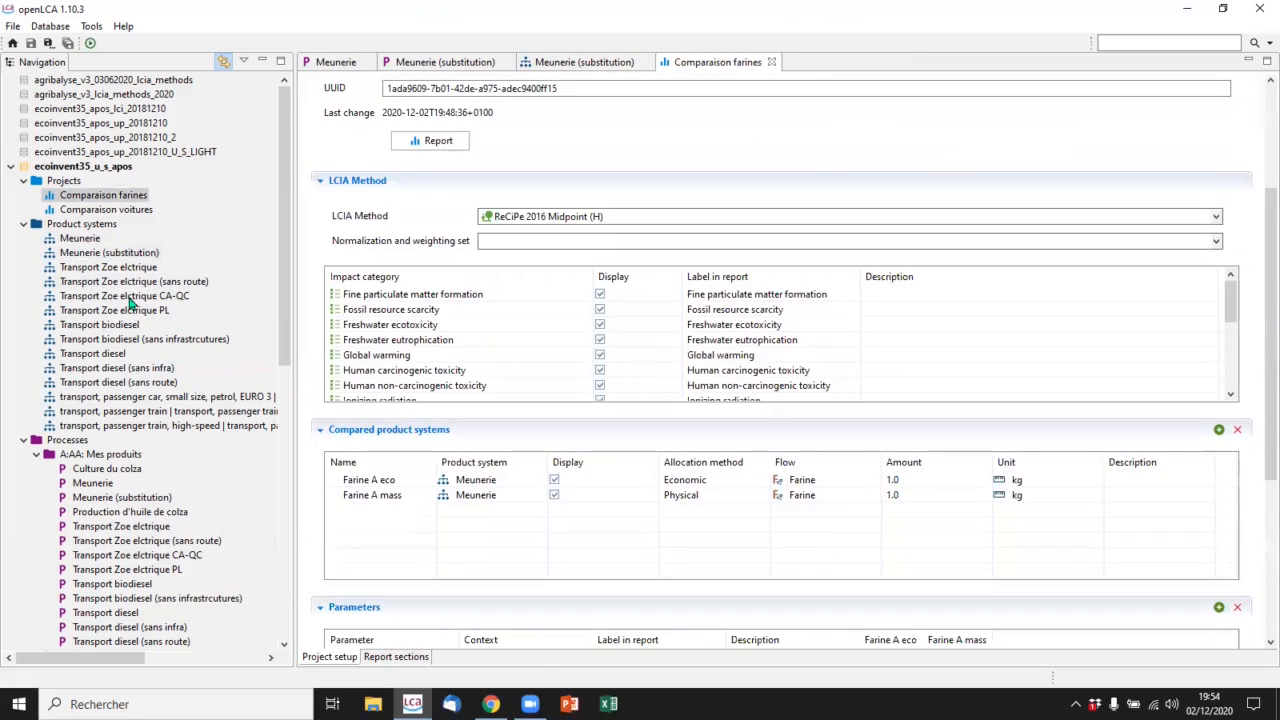
{"action": "double_click", "coordinate": [101, 256]}
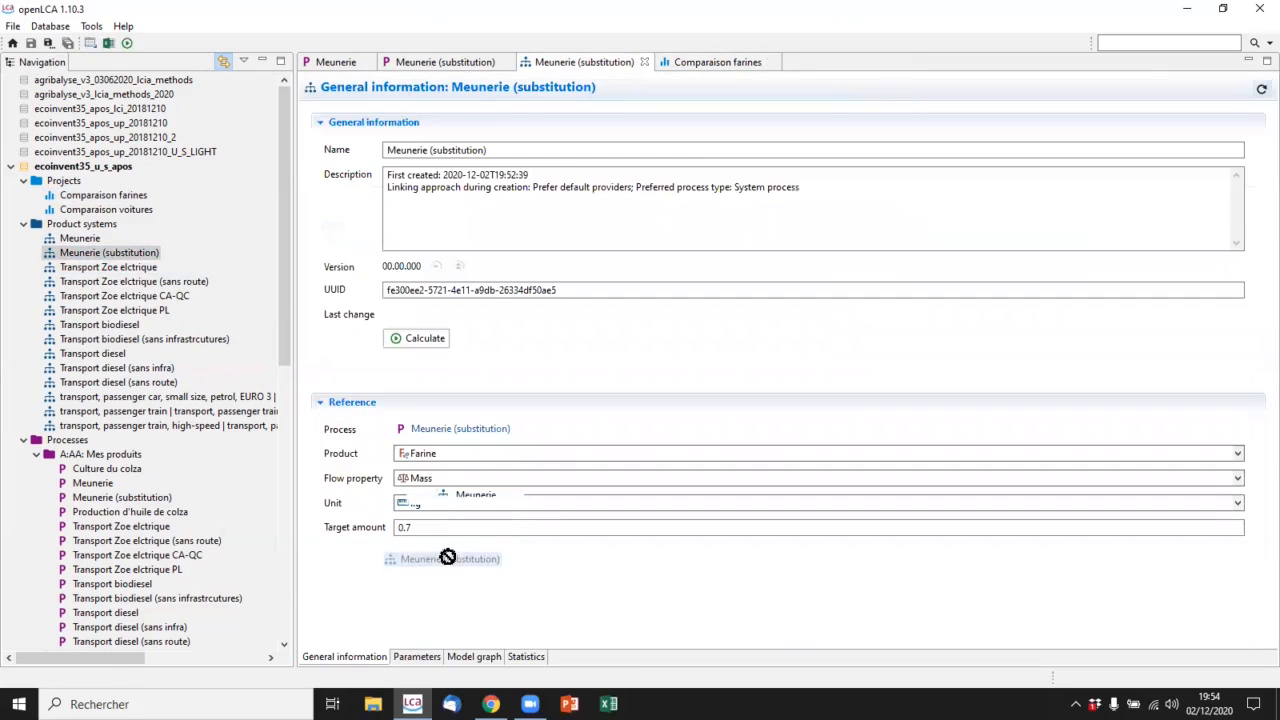
{"action": "left_click", "coordinate": [643, 62]}
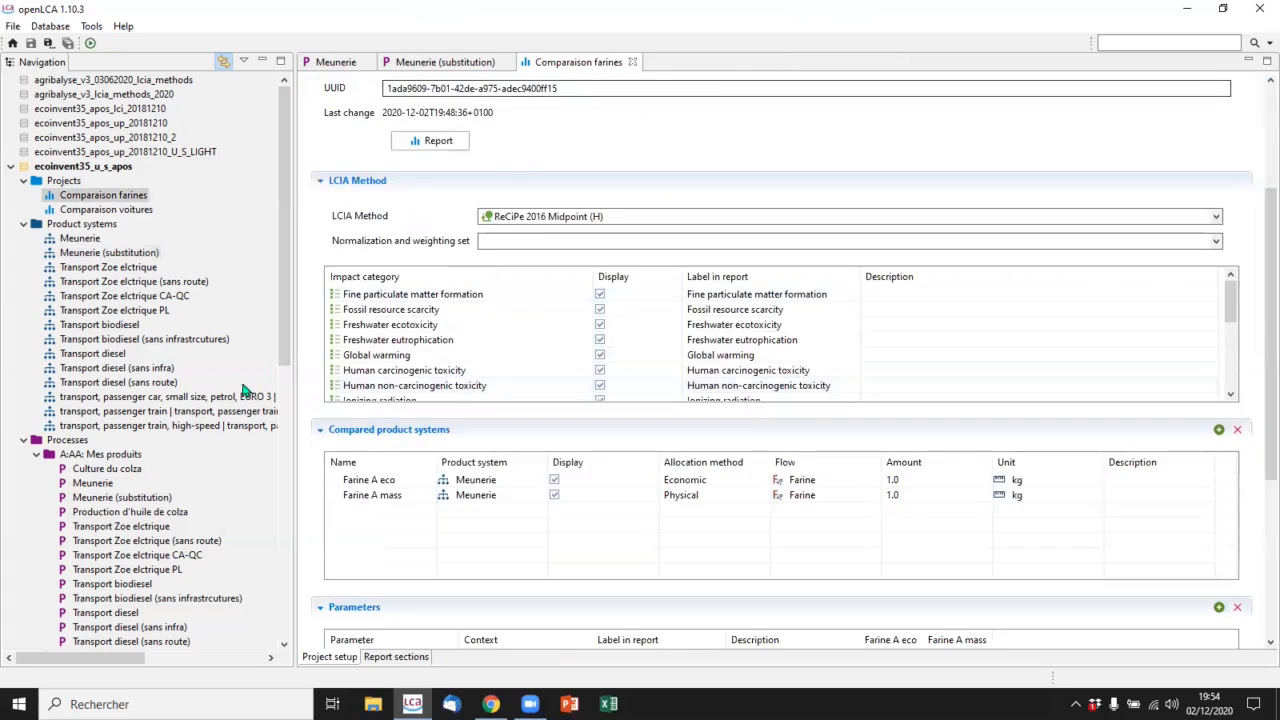
{"action": "left_click_drag", "start_coordinate": [113, 258], "coordinate": [470, 555]}
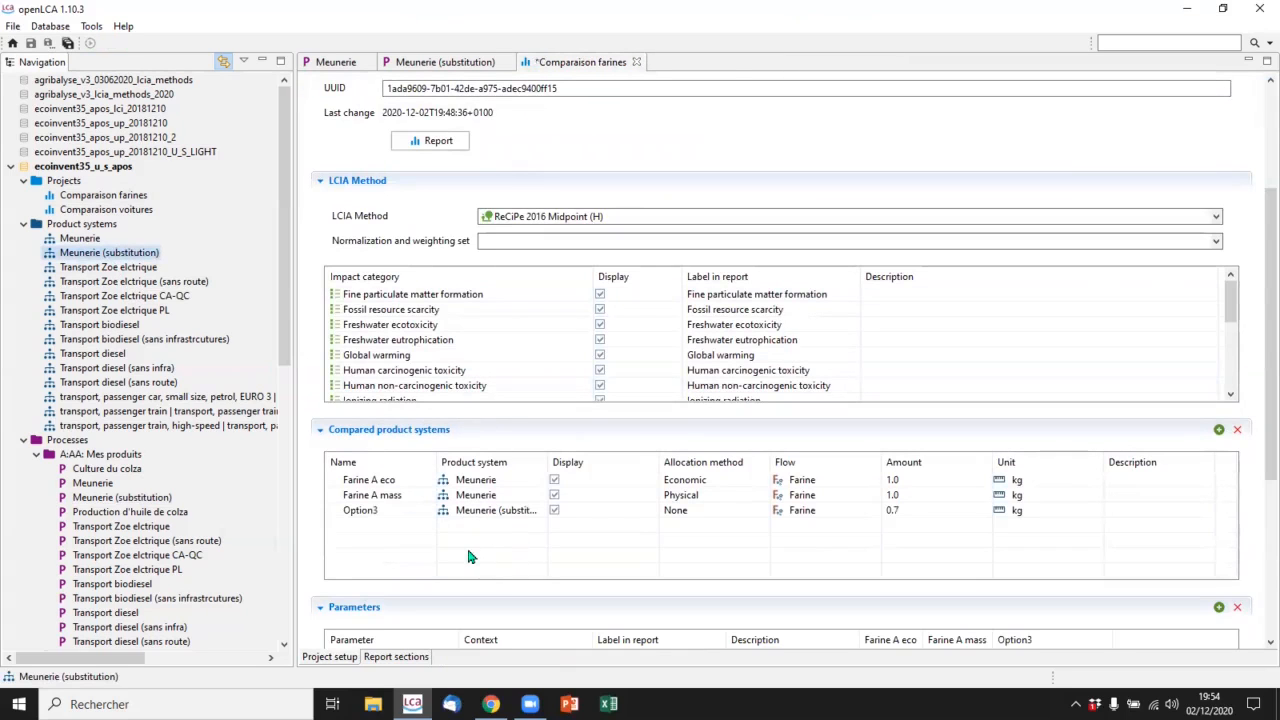
- Rename the added project variant as Farine substitution and set its amount to 1.0 kg
{"action": "left_click", "coordinate": [395, 506]}
{"action": "left_click", "coordinate": [397, 509]}
{"action": "type", "text": "Fa"}
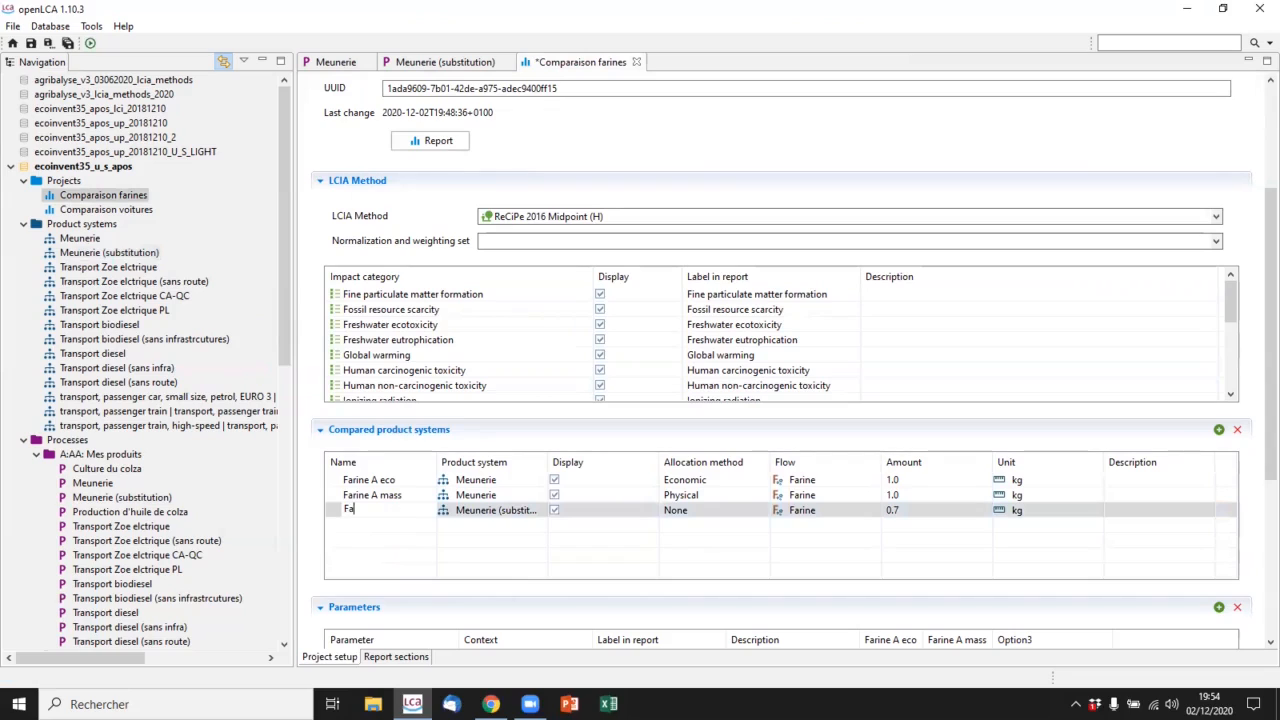
{"action": "type", "text": "rine substitution"}
{"action": "key", "text": "Return"}
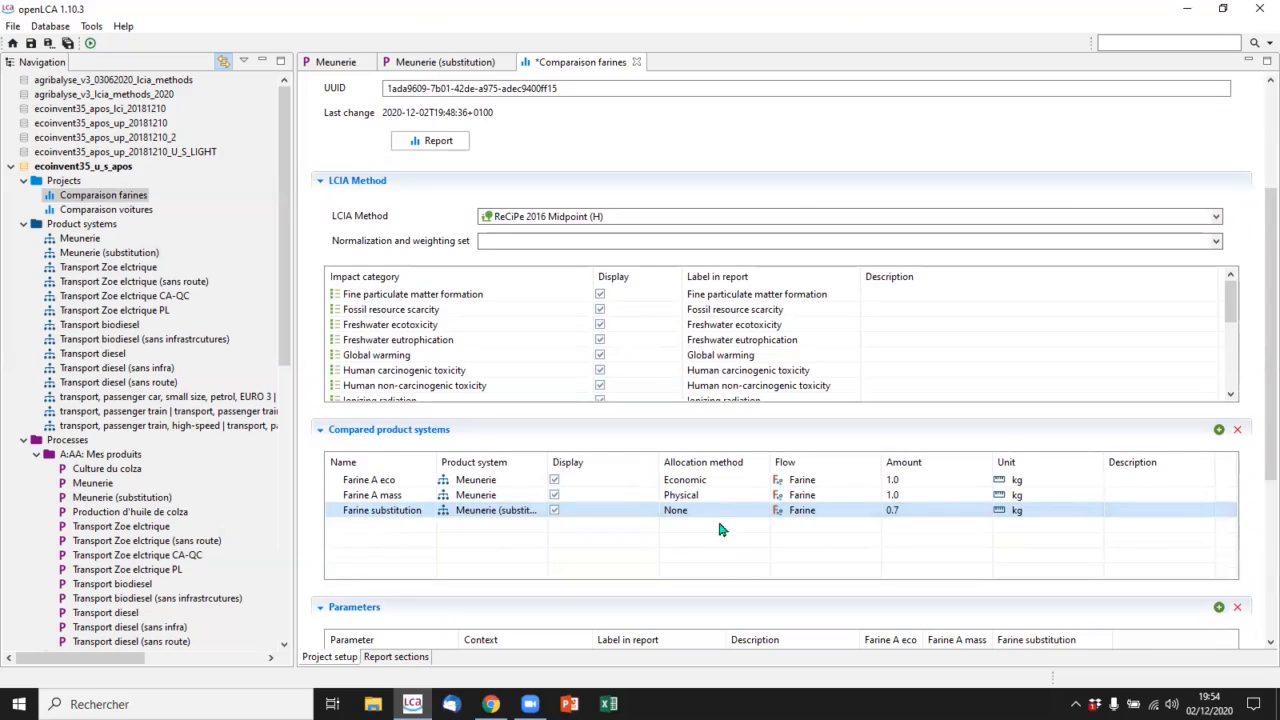
{"action": "left_click", "coordinate": [916, 509]}
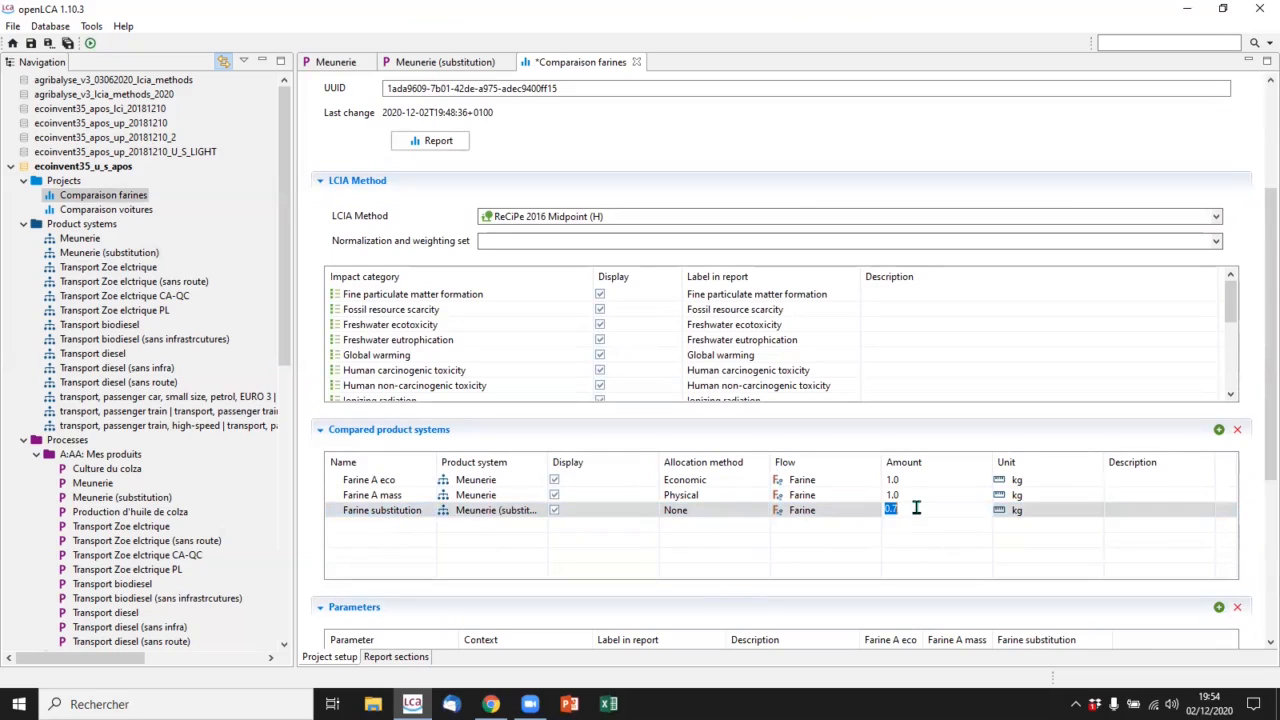
{"action": "type", "text": "1.0"}
{"action": "key", "text": "Return"}
- Generate the Comparaison farines report and examine the relative results of the three flour variants
{"action": "scroll", "coordinate": [857, 590], "scroll_direction": "down", "scroll_amount": 1}
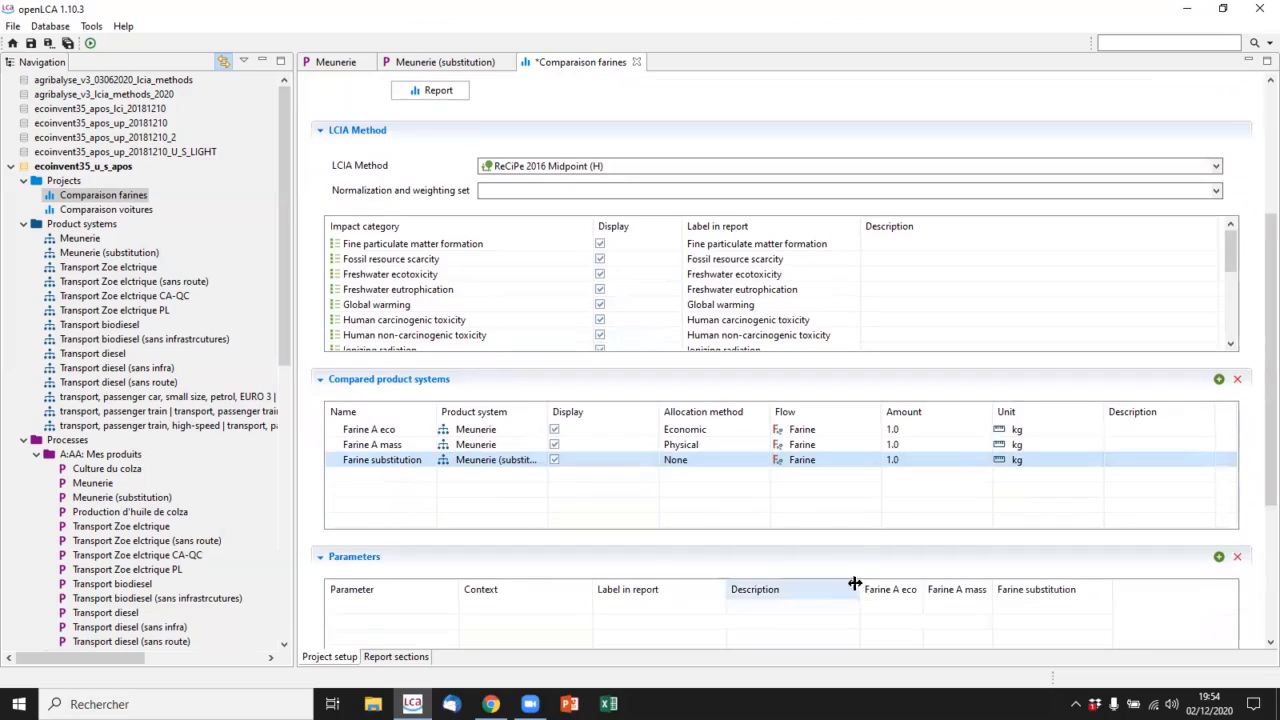
{"action": "left_click", "coordinate": [439, 93]}
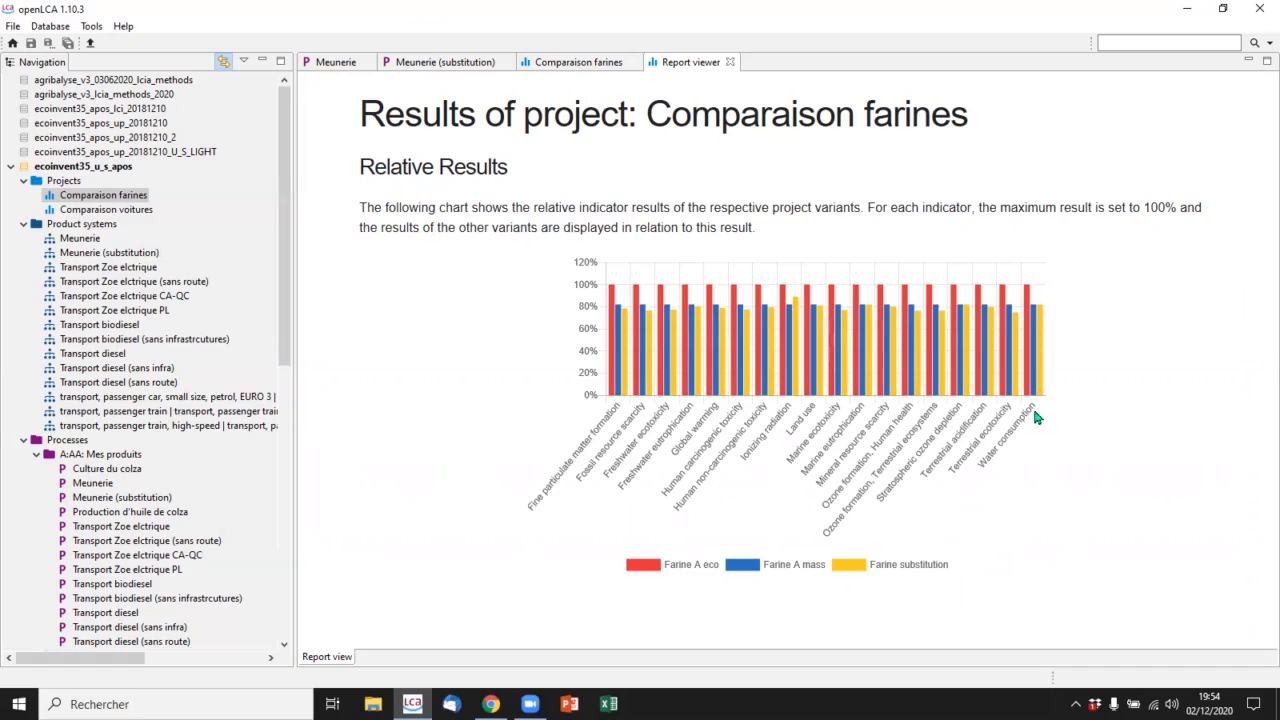
{"action": "mouse_move", "coordinate": [1044, 325]}
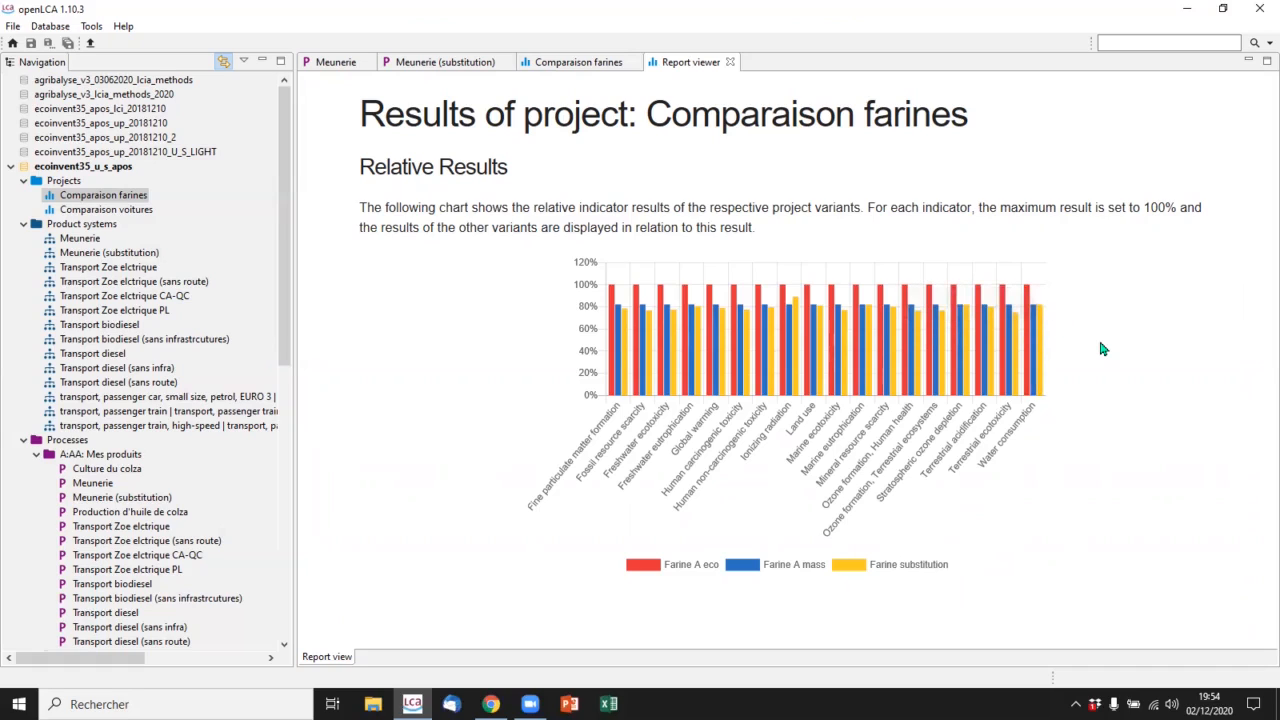